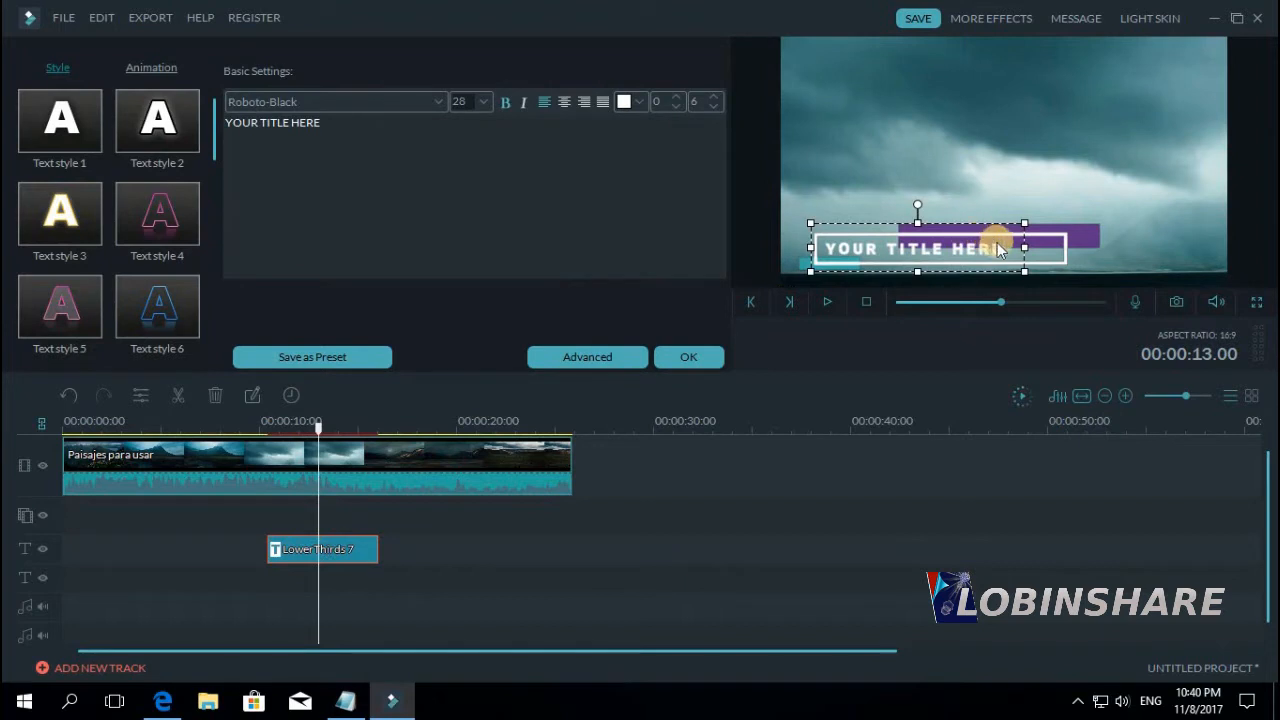
- Replace the word TITLE in the lower-third text with WORDS, making it read "YOUR WORDS HERE"
{"action": "double_click", "coordinate": [916, 249]}
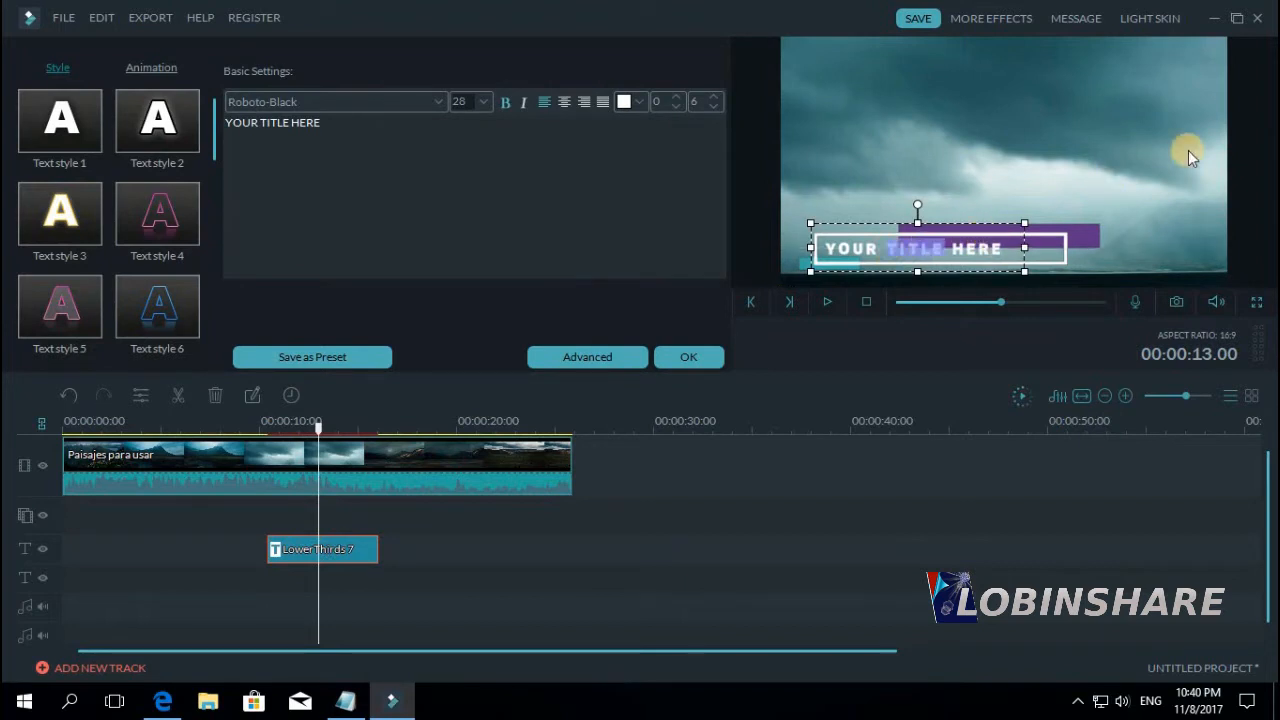
{"action": "type", "text": "WORD"}
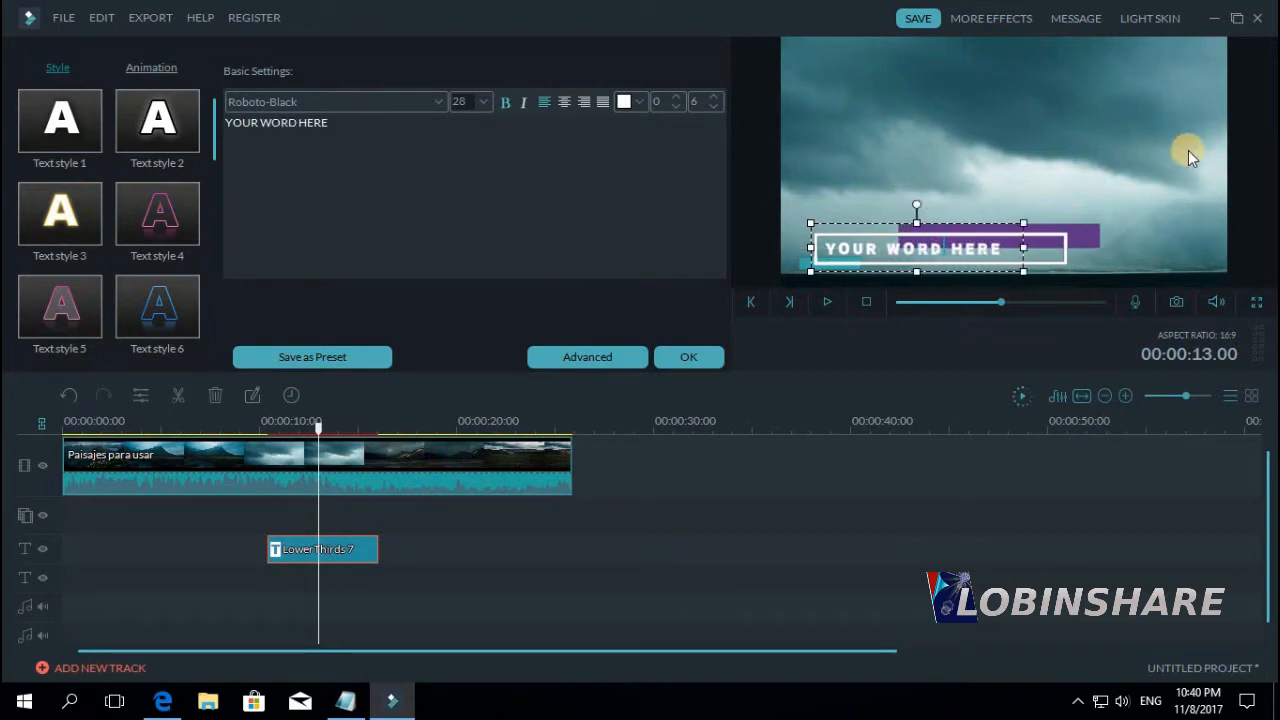
{"action": "type", "text": "S"}
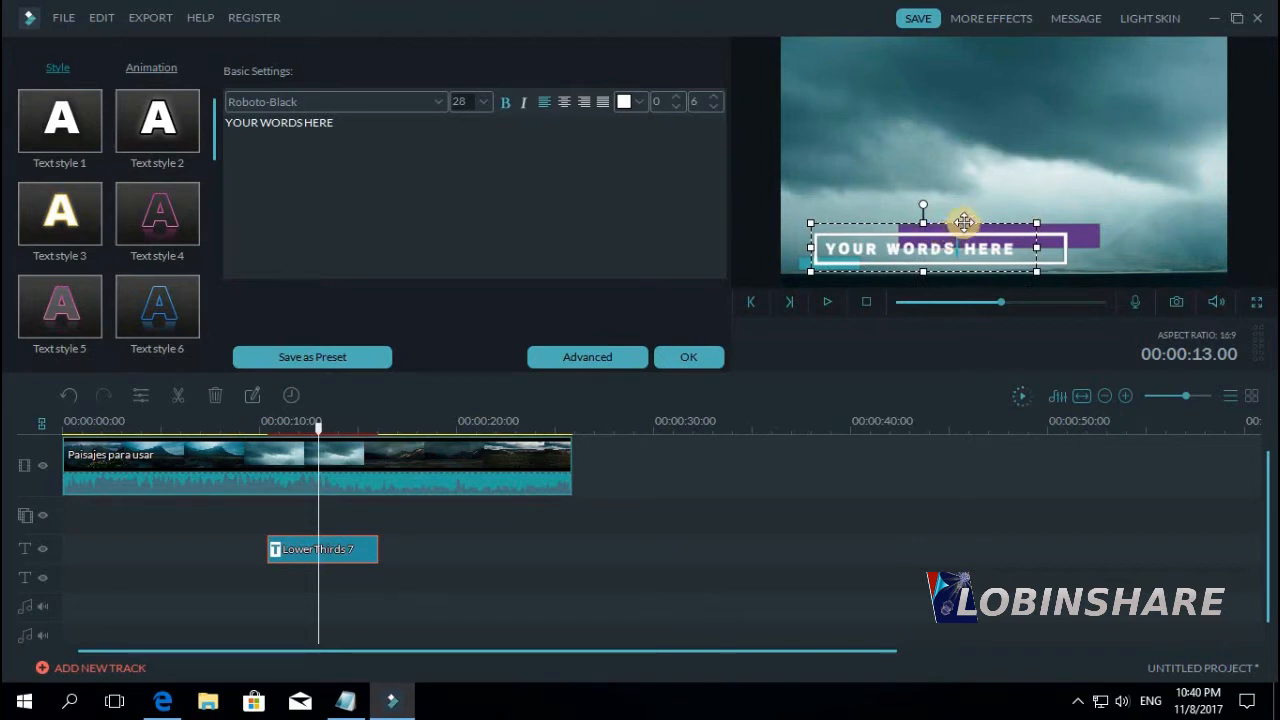
- Move the title text and its box graphic up together into the upper half of the frame, keeping both level
{"action": "left_click_drag", "start_coordinate": [968, 217], "coordinate": [974, 113]}
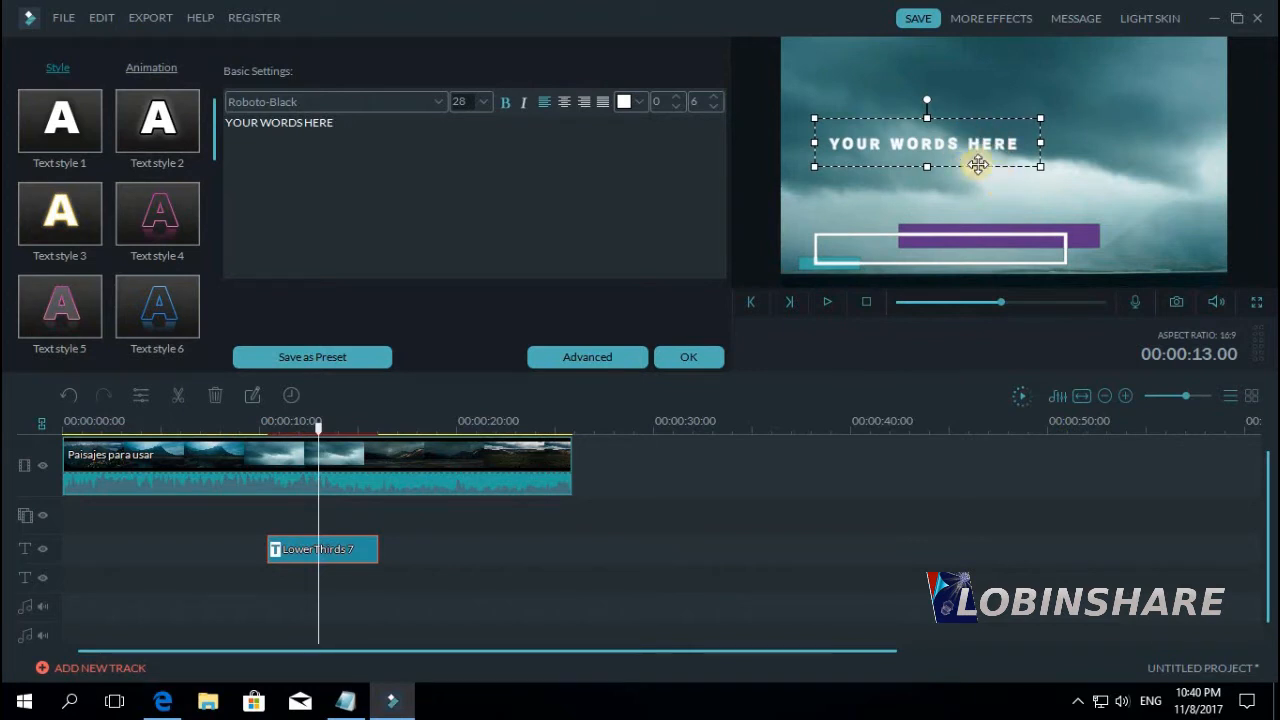
{"action": "left_click", "coordinate": [1003, 238]}
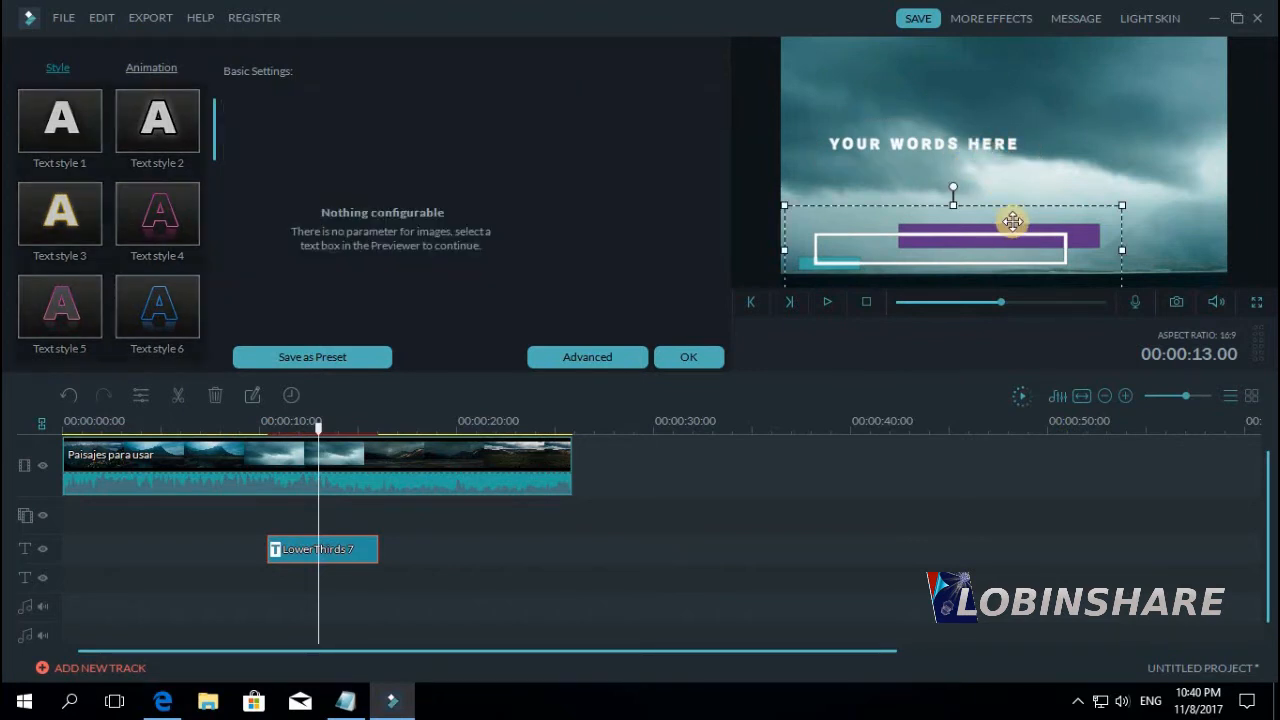
{"action": "left_click_drag", "start_coordinate": [1019, 205], "coordinate": [939, 94]}
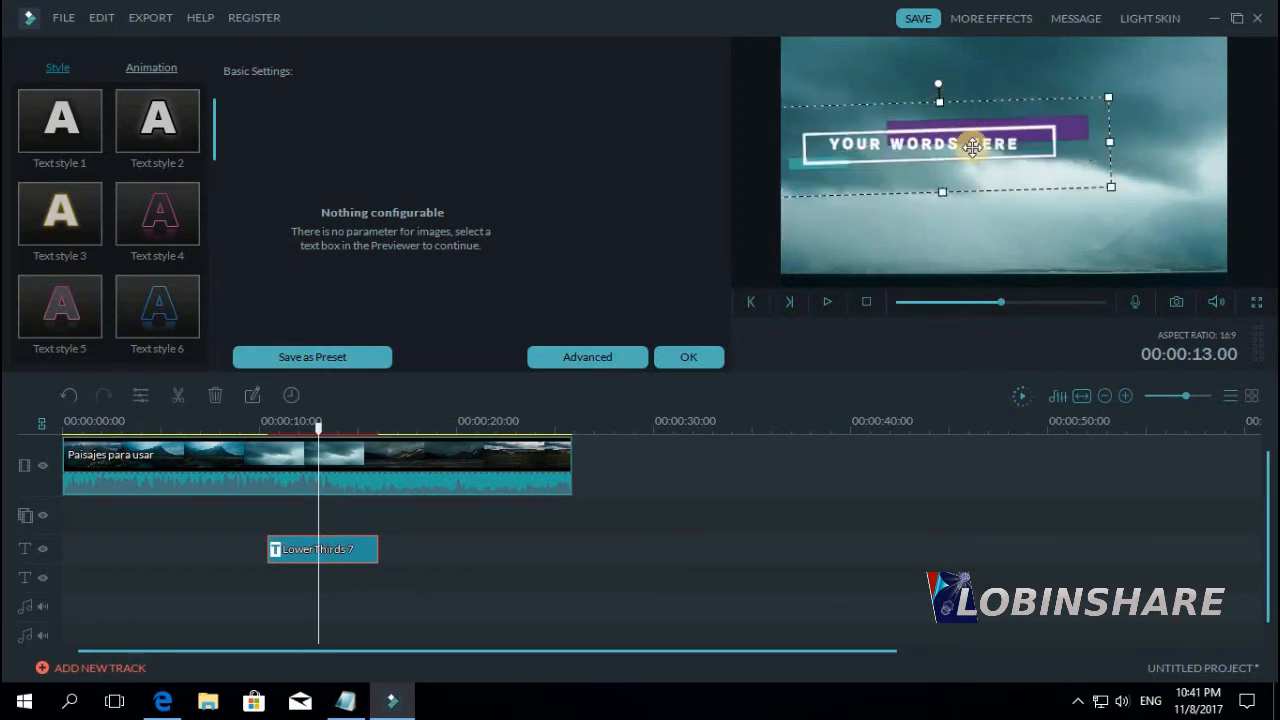
{"action": "left_click", "coordinate": [975, 148]}
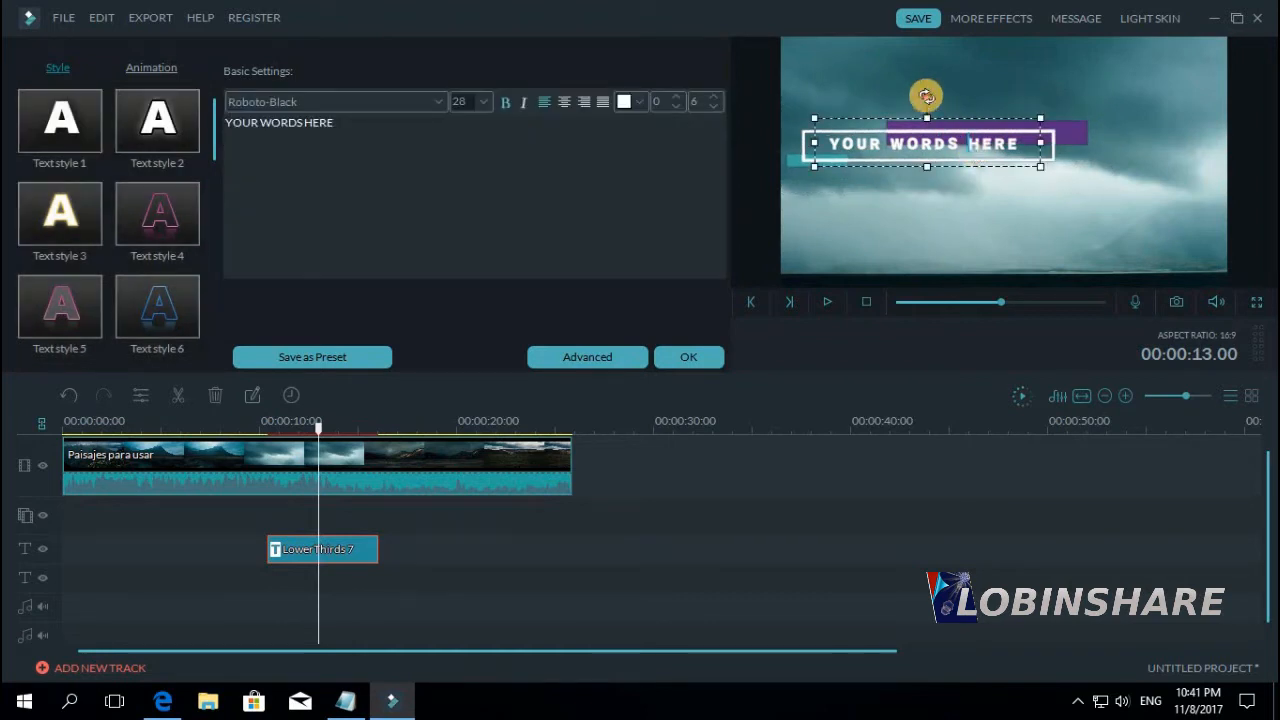
{"action": "mouse_move", "coordinate": [927, 101]}
{"action": "left_mouse_down"}
{"action": "mouse_move", "coordinate": [953, 103]}
{"action": "mouse_move", "coordinate": [927, 99]}
{"action": "left_mouse_up"}
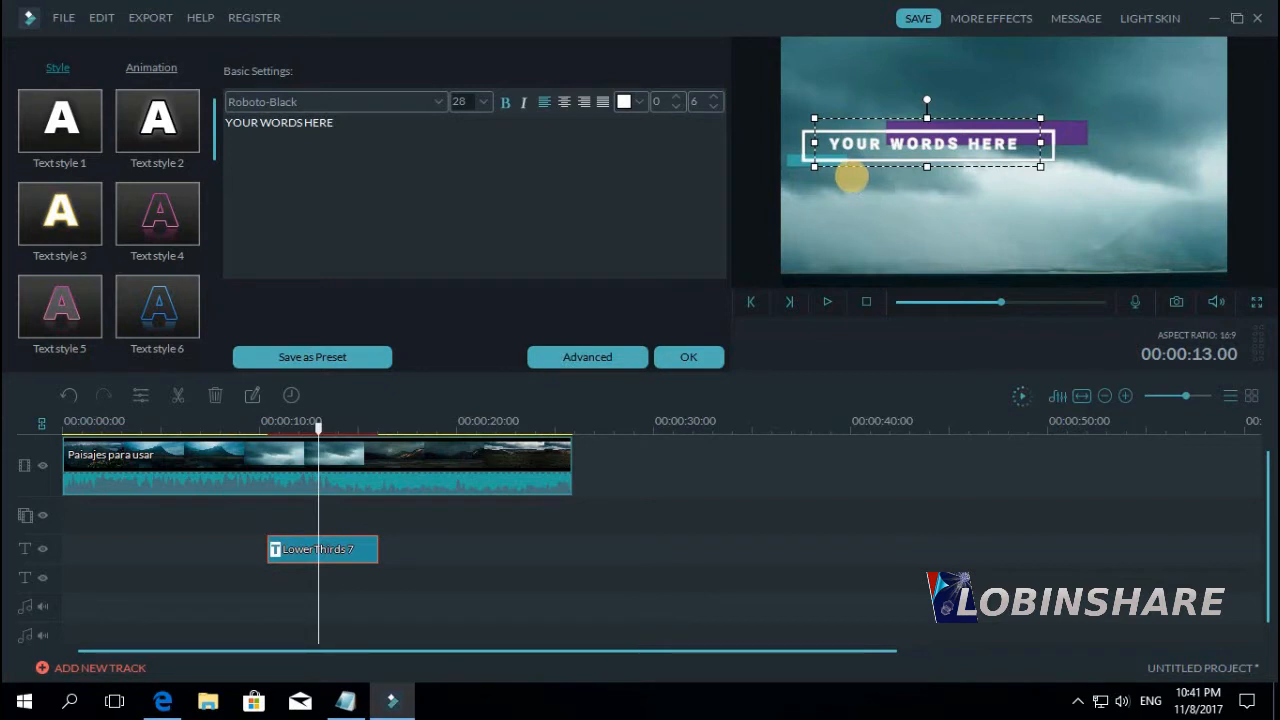
- Open the advanced text editor and set the fill colour of the word YOUR to blue
{"action": "left_click", "coordinate": [627, 360]}
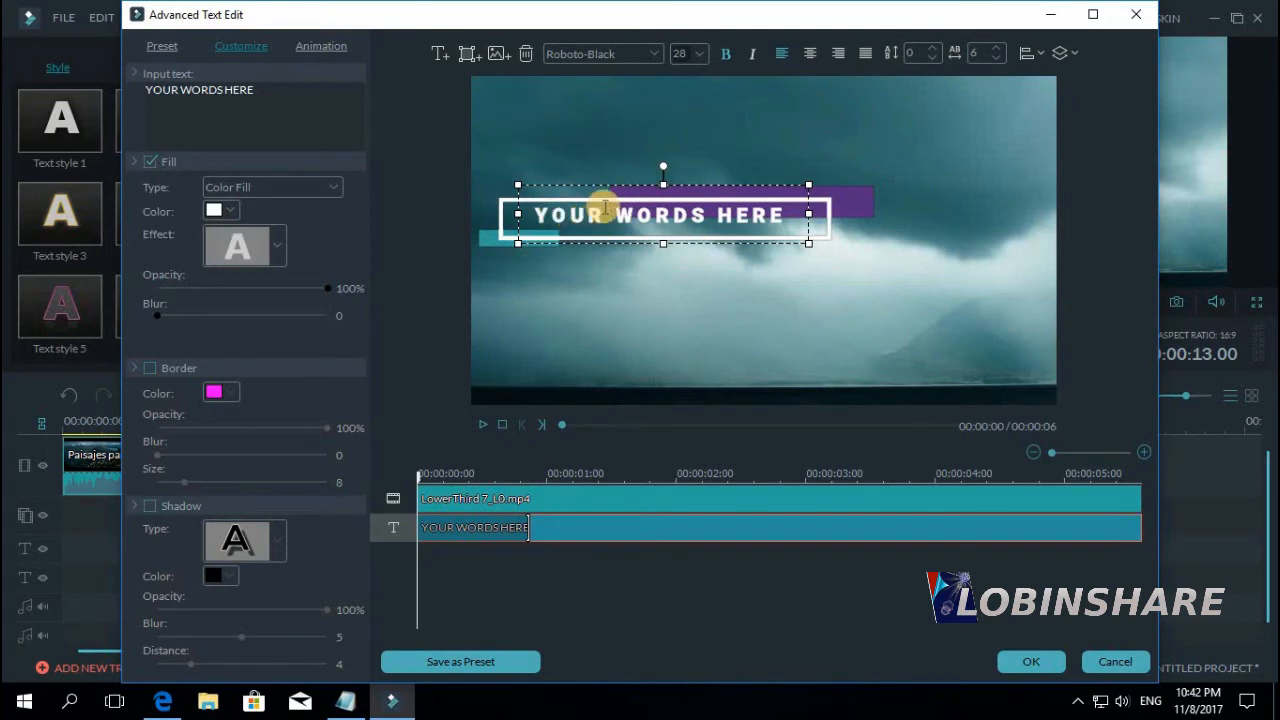
{"action": "left_click_drag", "start_coordinate": [600, 213], "coordinate": [500, 208]}
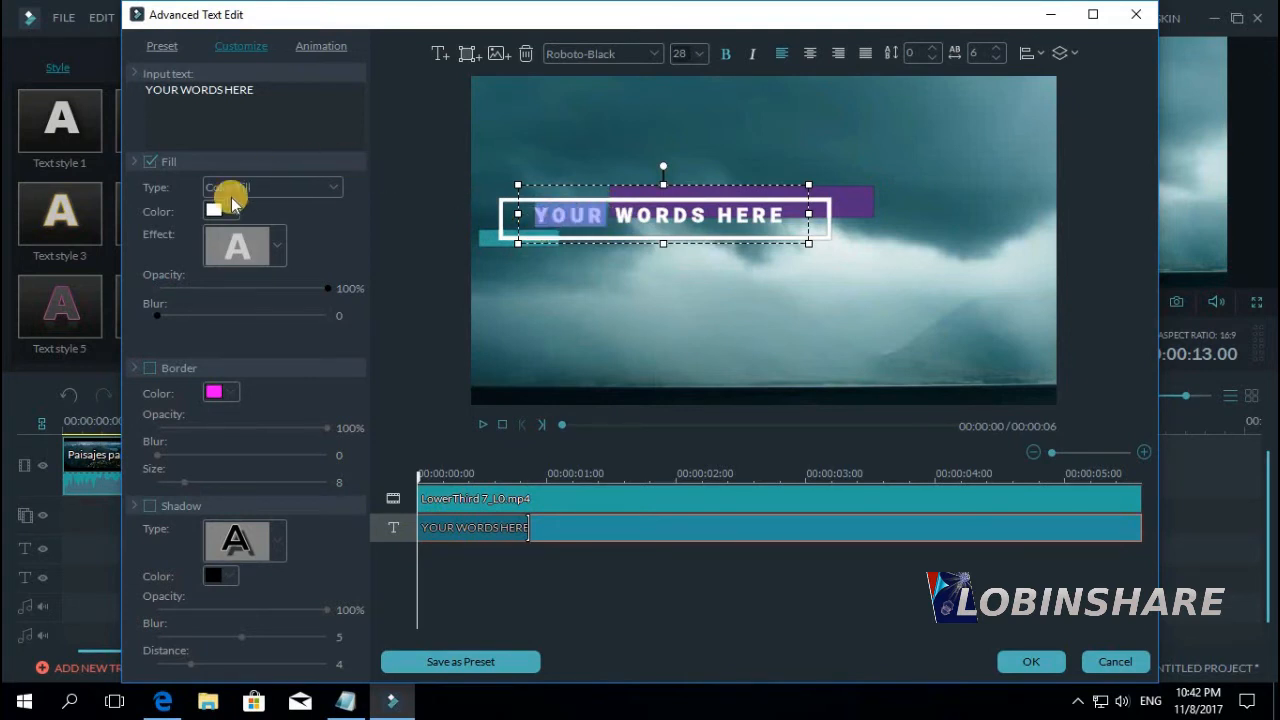
{"action": "left_click", "coordinate": [226, 210]}
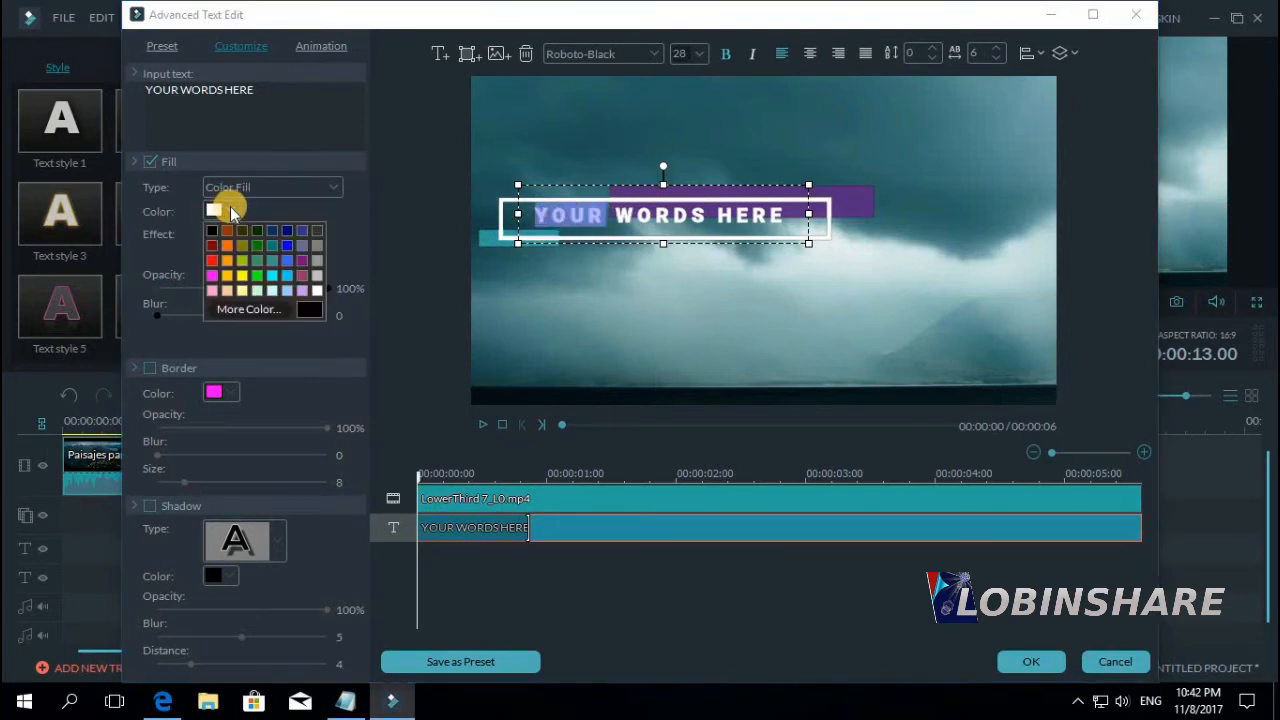
{"action": "left_click", "coordinate": [287, 238]}
- Apply a gradient fill from teal to blue to the title text
{"action": "left_click", "coordinate": [318, 187]}
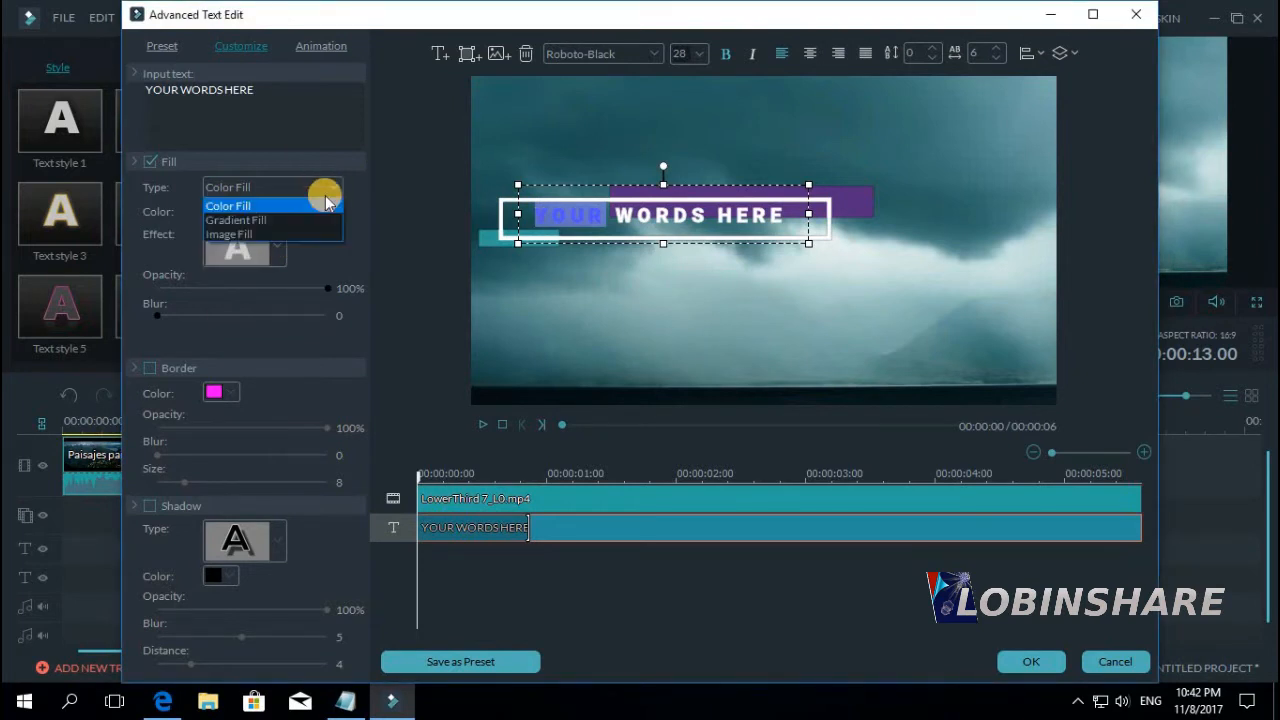
{"action": "left_click", "coordinate": [307, 224]}
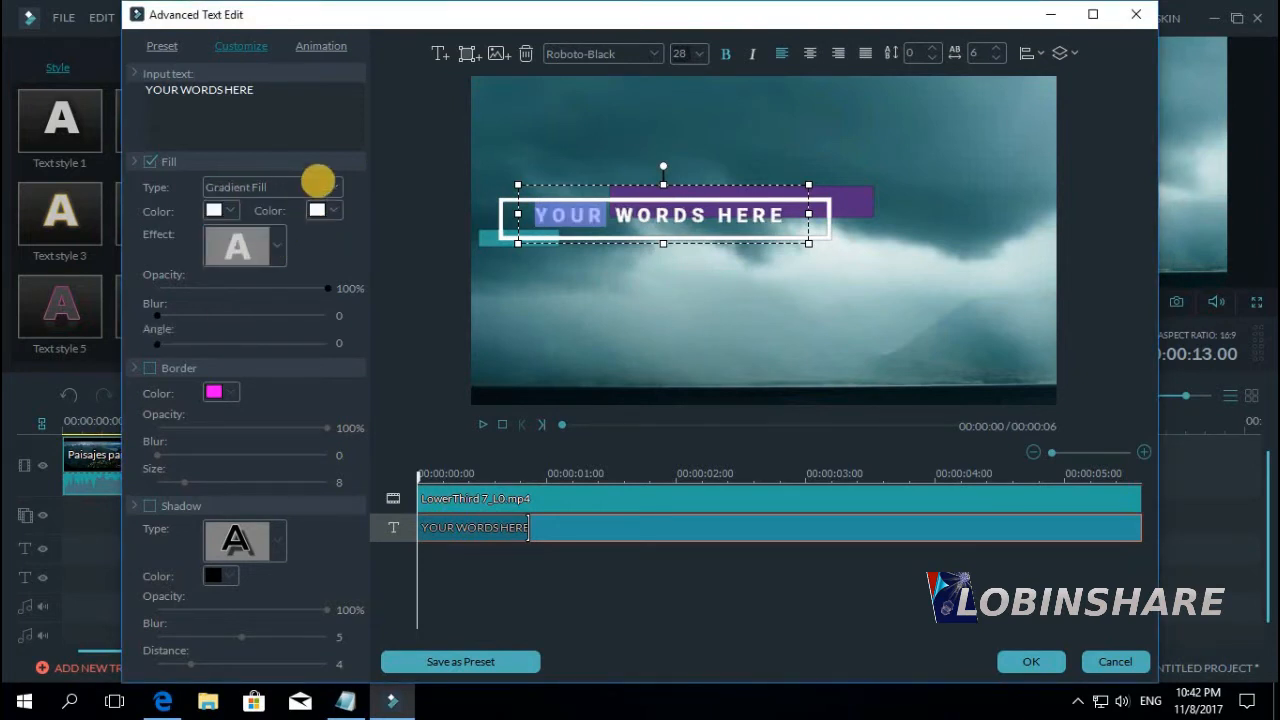
{"action": "left_click", "coordinate": [224, 211]}
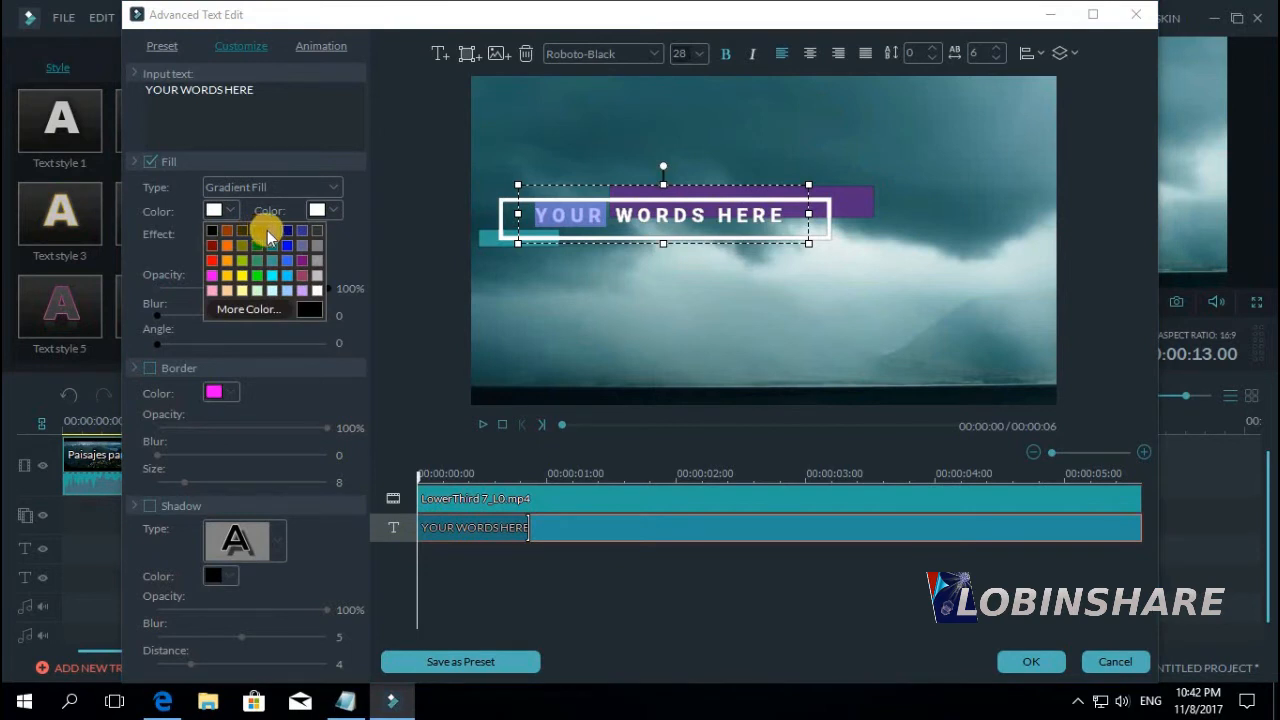
{"action": "left_click", "coordinate": [272, 260]}
{"action": "left_click", "coordinate": [317, 211]}
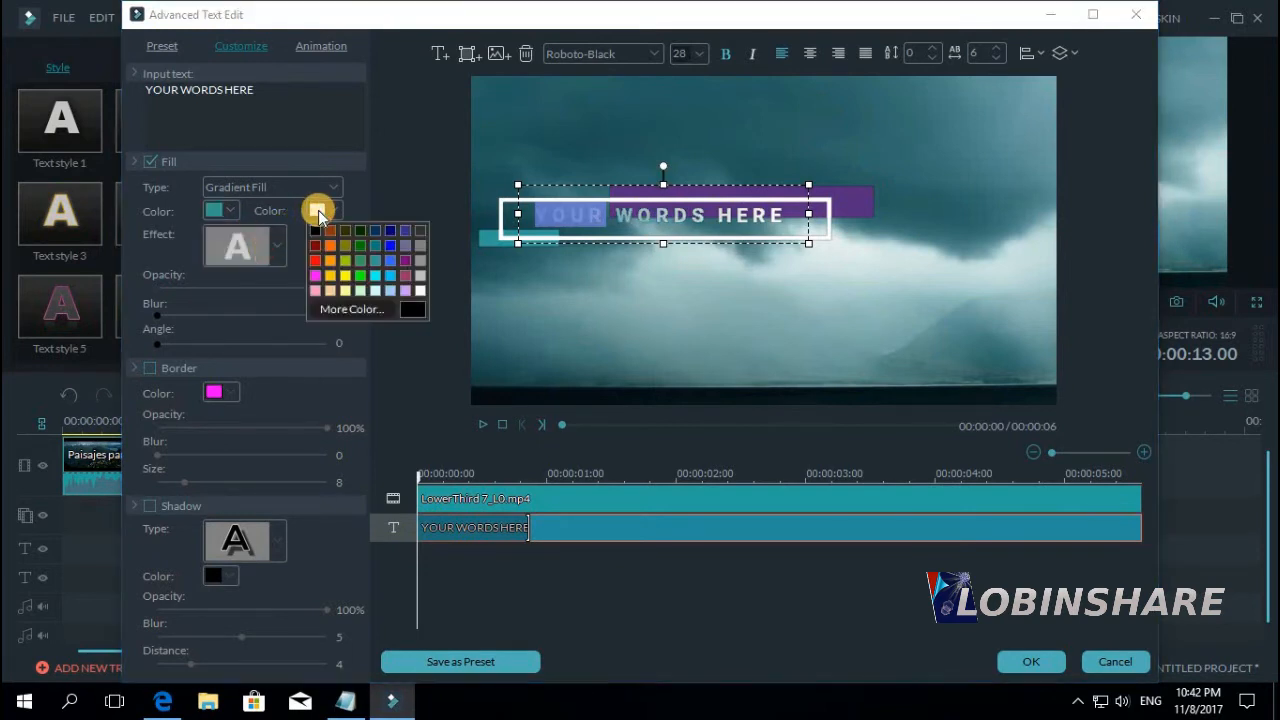
{"action": "left_click", "coordinate": [389, 244]}
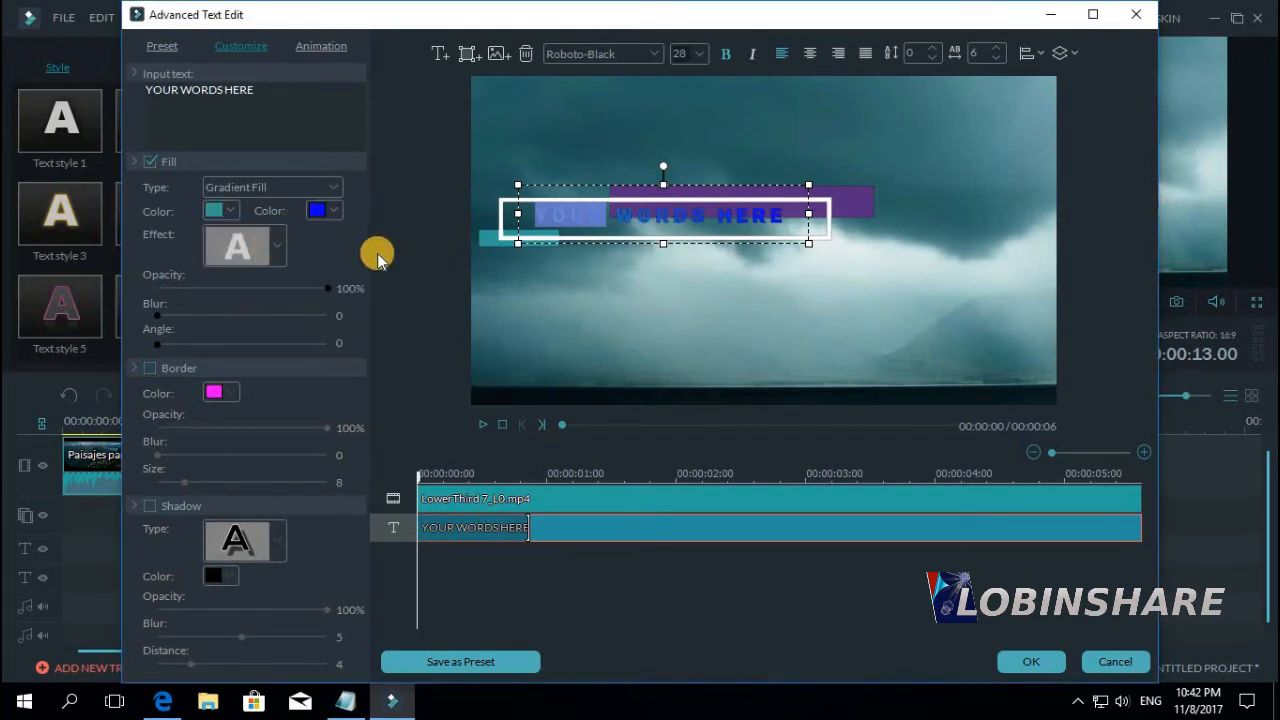
- Add a green border to the word WORDS in the title
{"action": "left_click", "coordinate": [620, 210]}
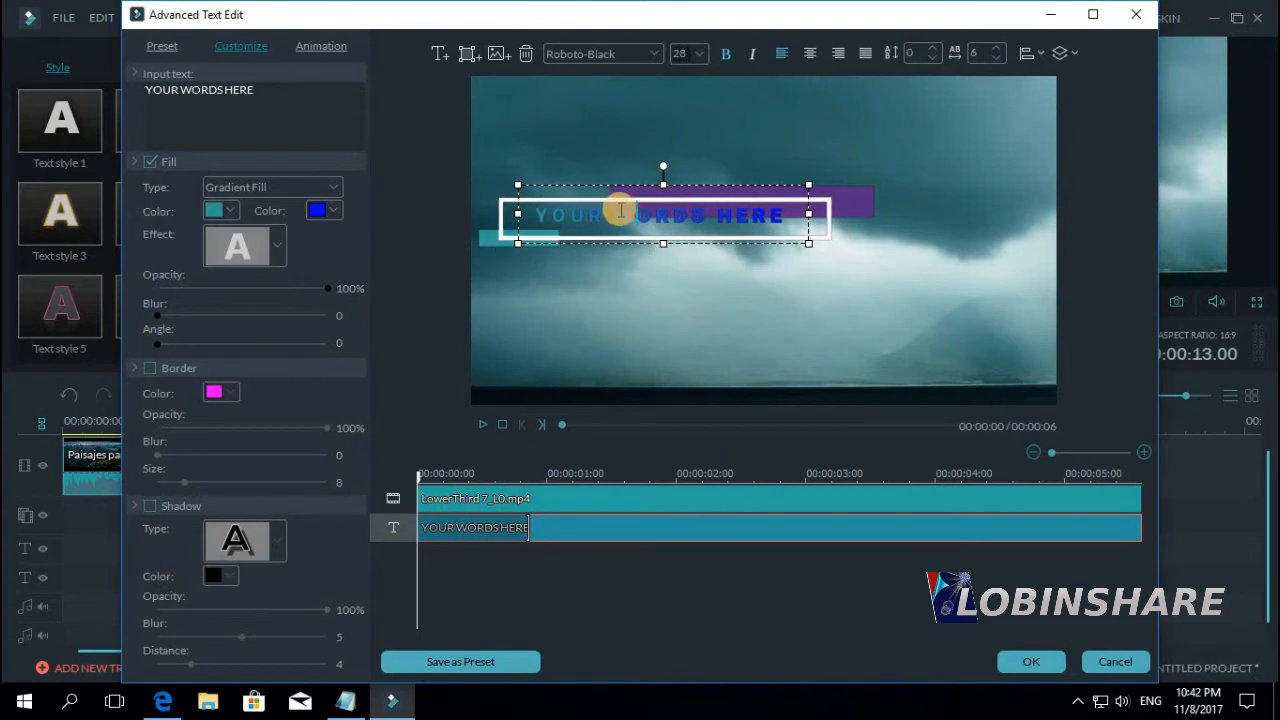
{"action": "left_click_drag", "start_coordinate": [620, 210], "coordinate": [708, 215]}
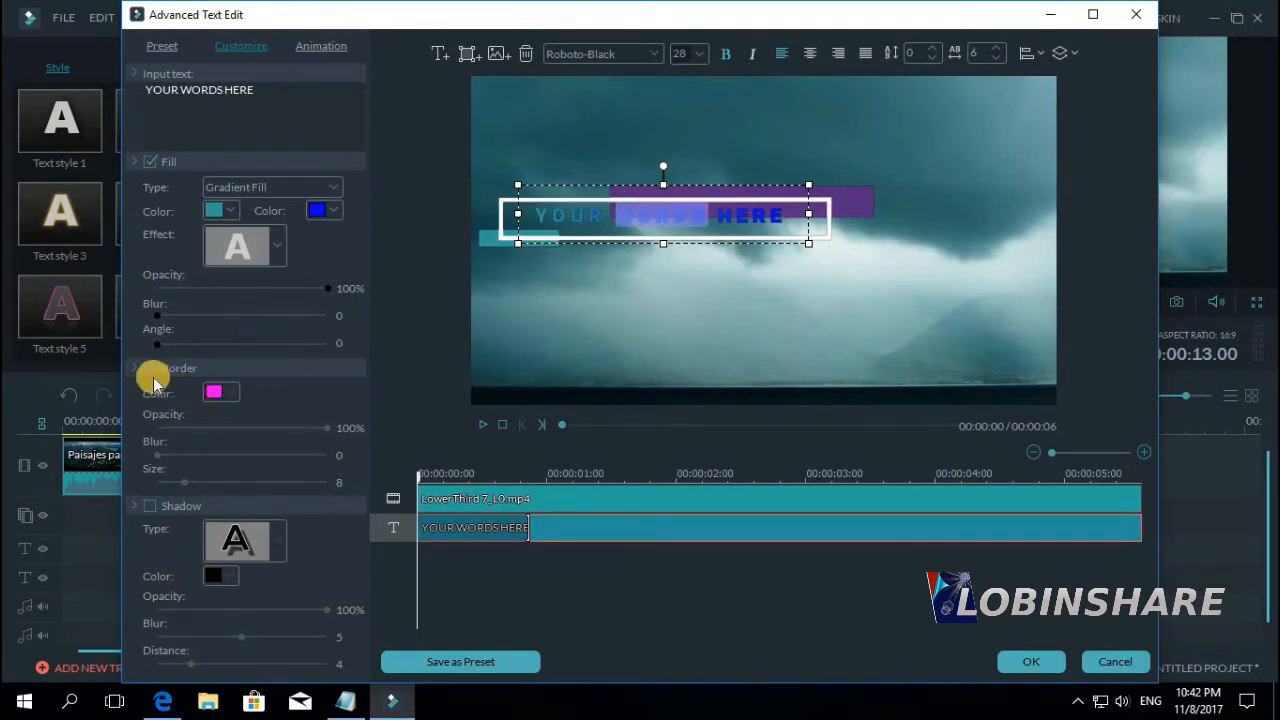
{"action": "left_click", "coordinate": [148, 369]}
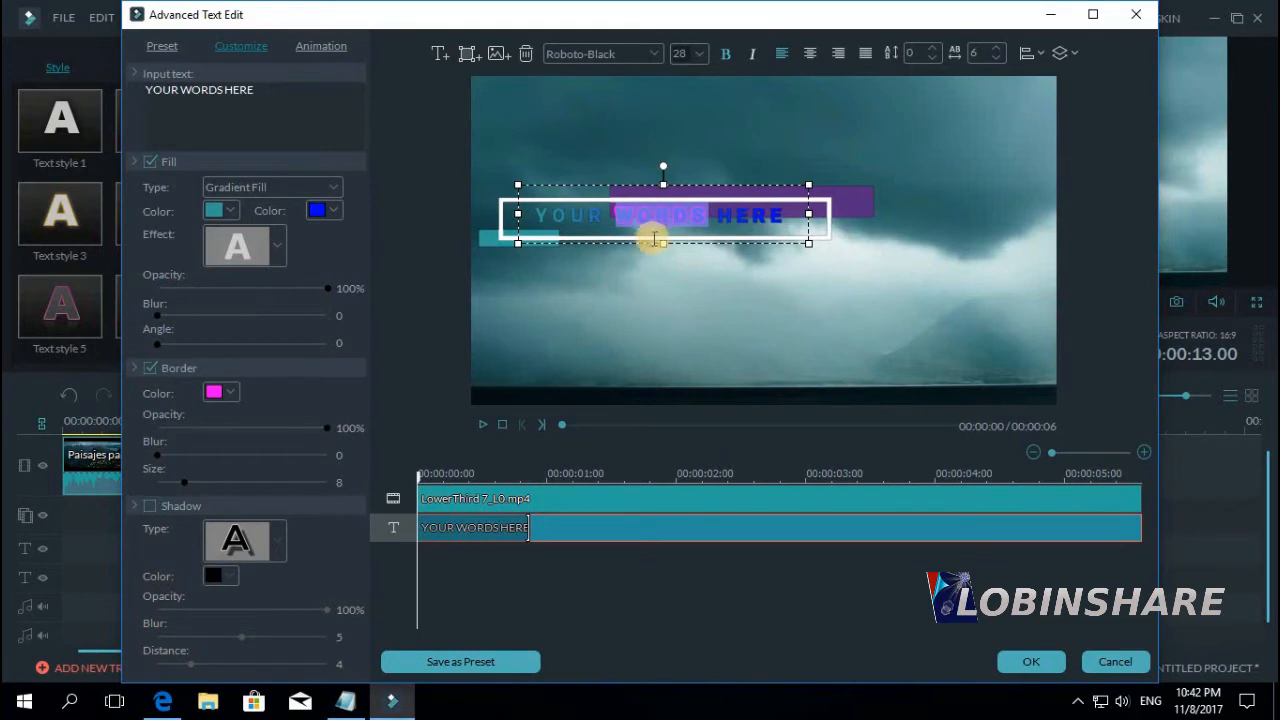
{"action": "left_click", "coordinate": [228, 391]}
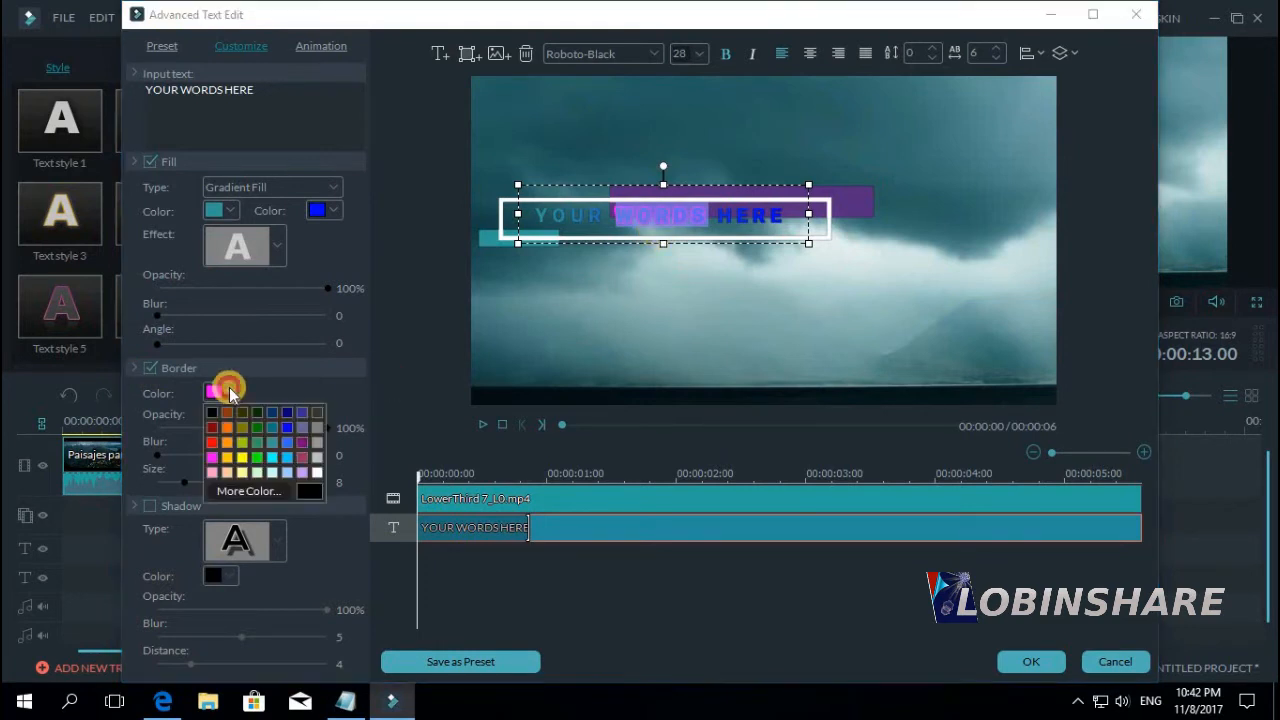
{"action": "left_click", "coordinate": [257, 457]}
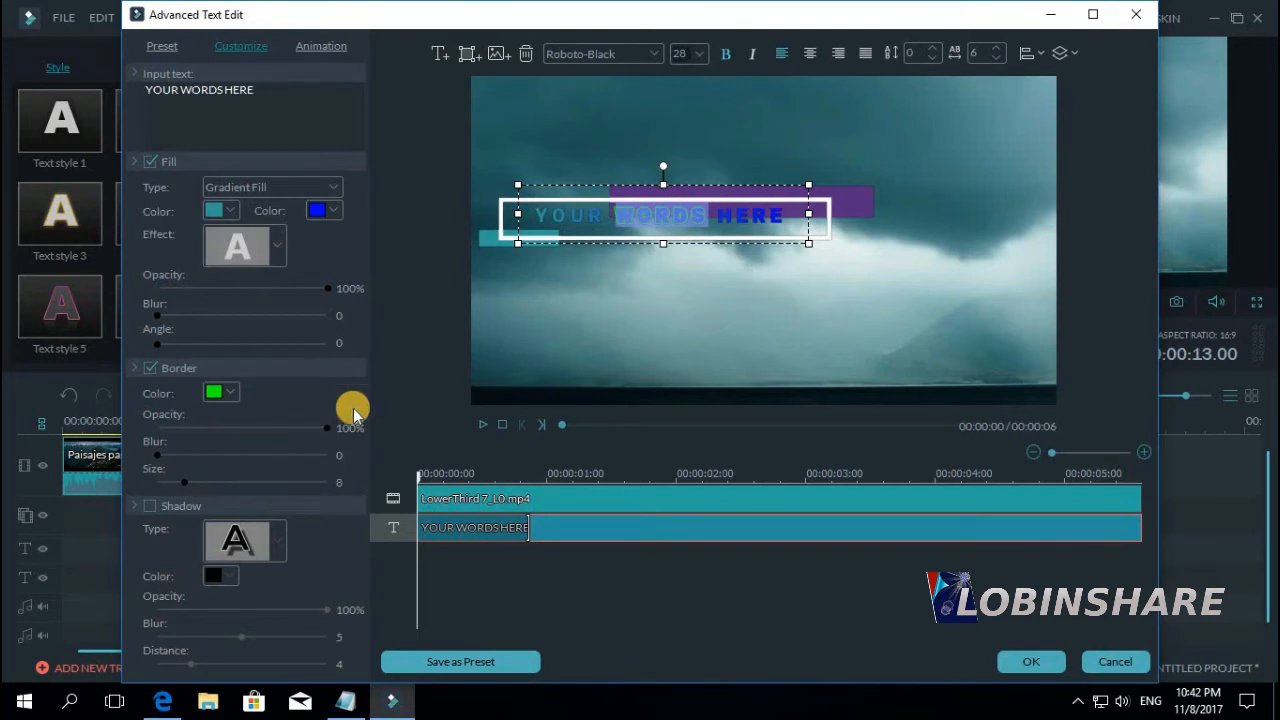
- Switch the title's fill type back to Color Fill and set the word HERE to red
{"action": "left_click", "coordinate": [718, 226]}
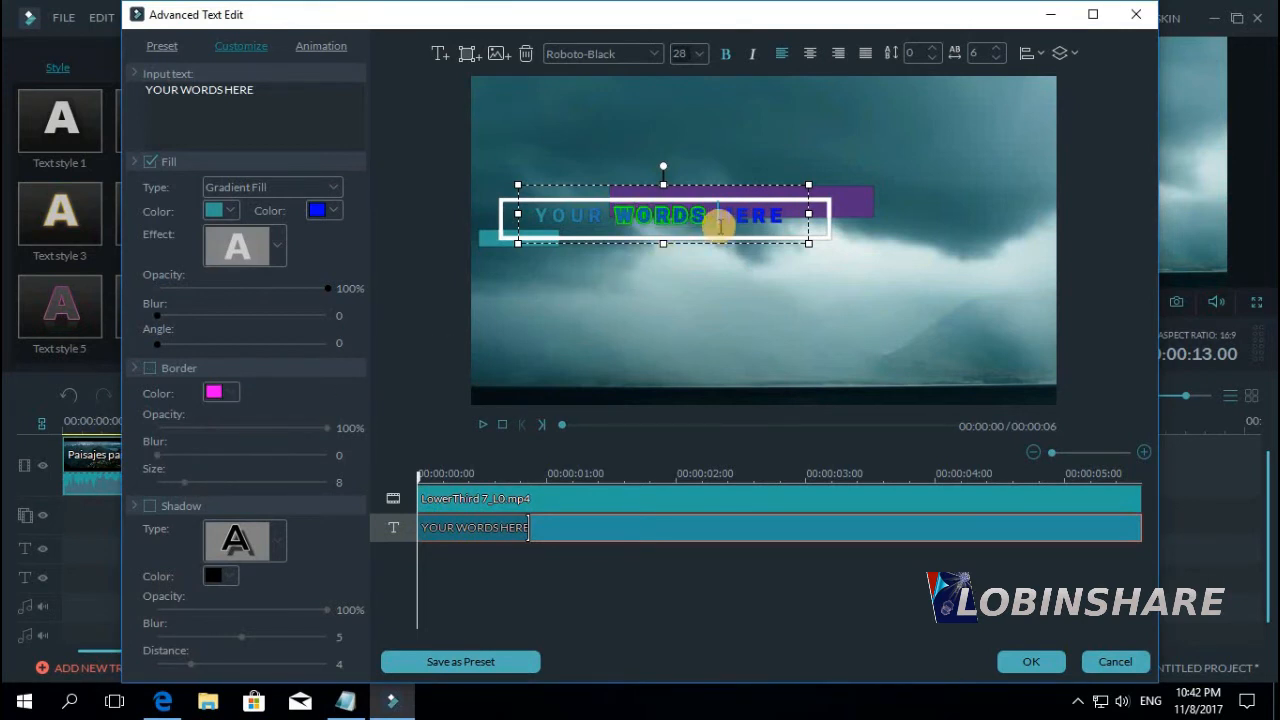
{"action": "left_click_drag", "start_coordinate": [718, 226], "coordinate": [789, 228]}
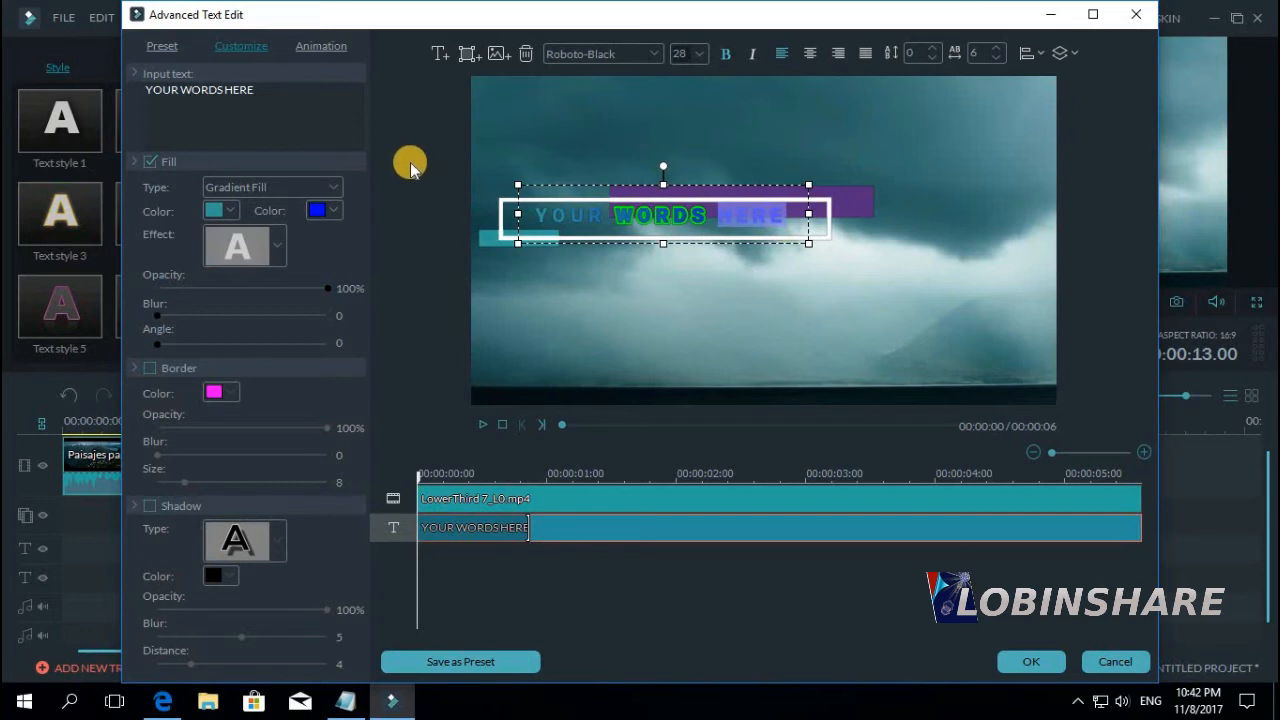
{"action": "left_click", "coordinate": [320, 188]}
{"action": "left_click", "coordinate": [312, 203]}
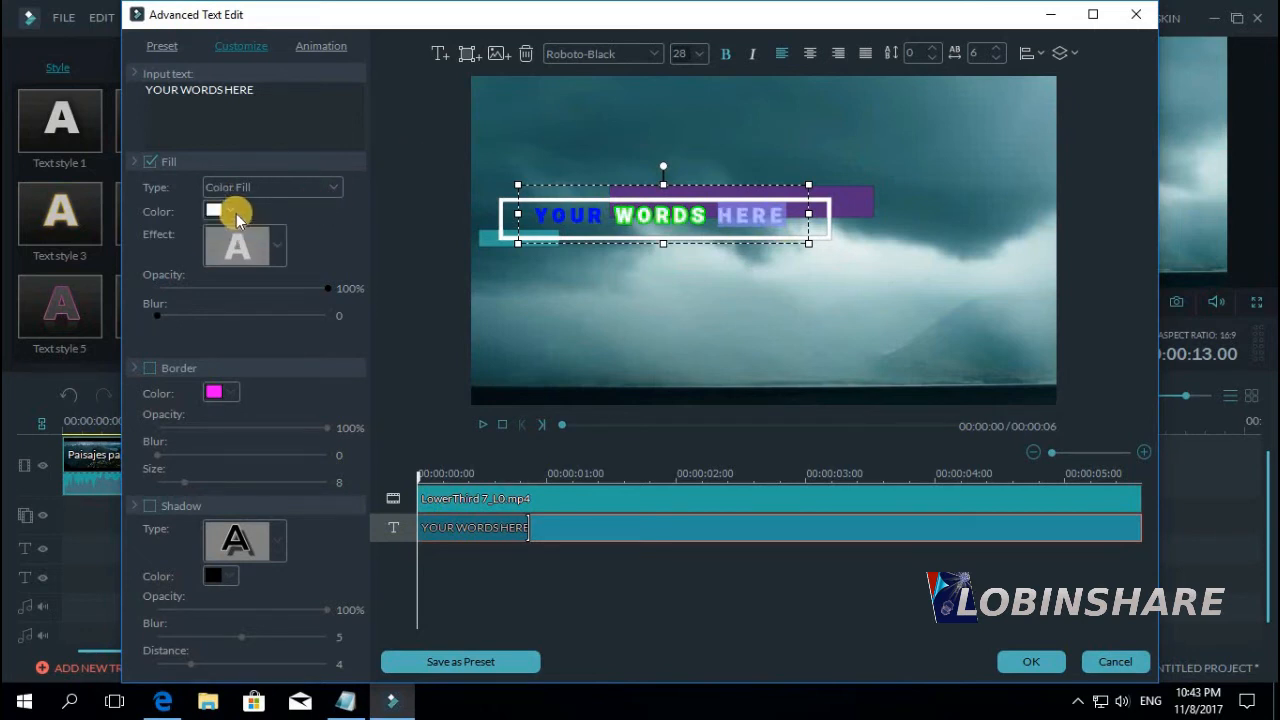
{"action": "left_click", "coordinate": [237, 218]}
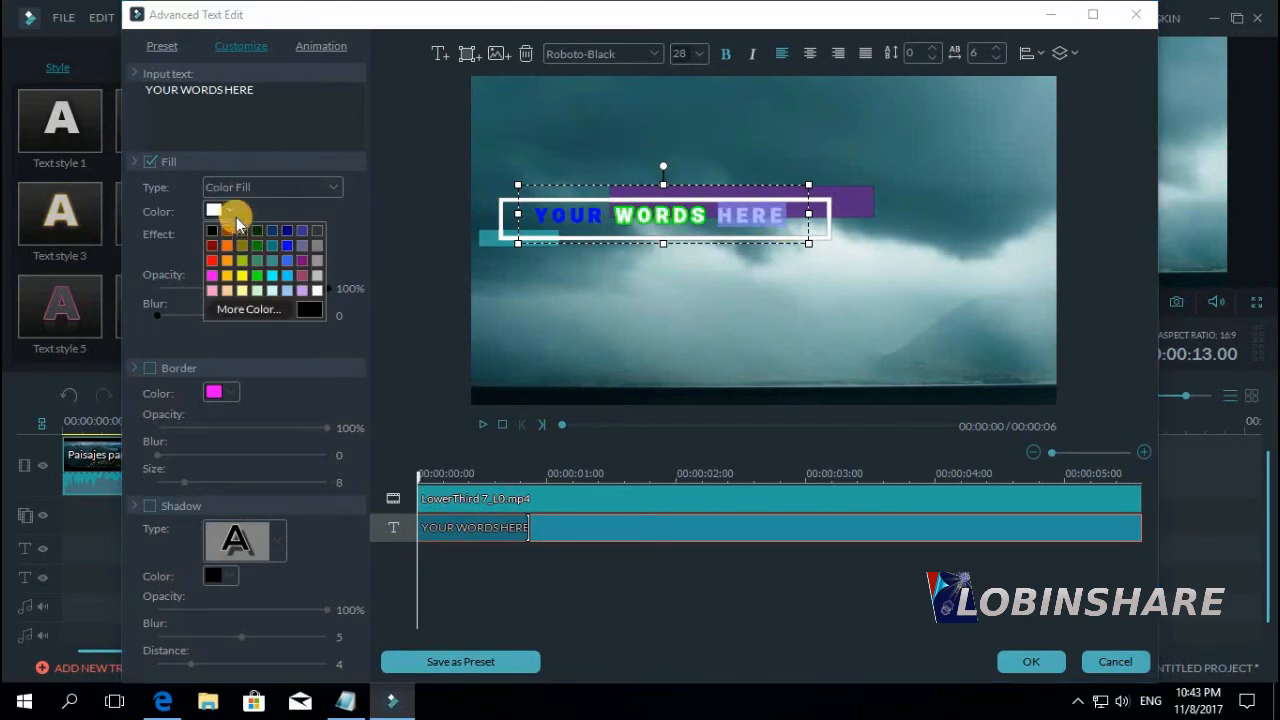
{"action": "left_click", "coordinate": [210, 270]}
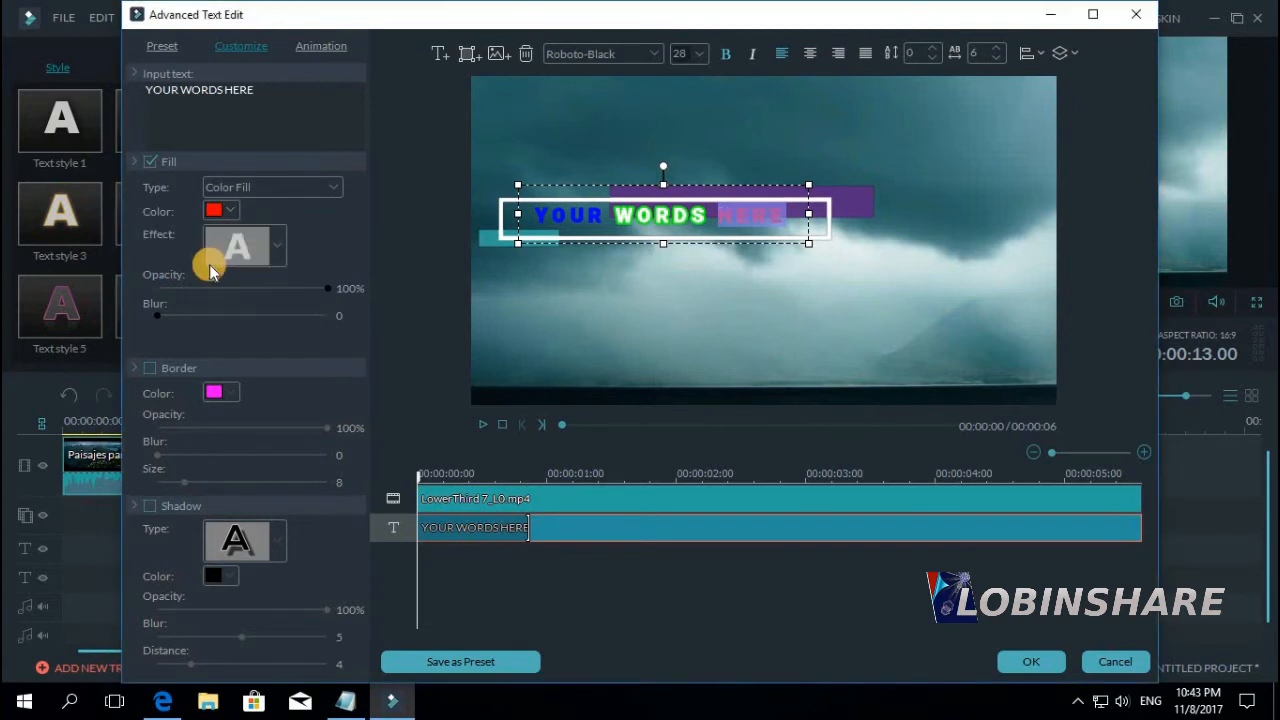
{"action": "left_click", "coordinate": [670, 298]}
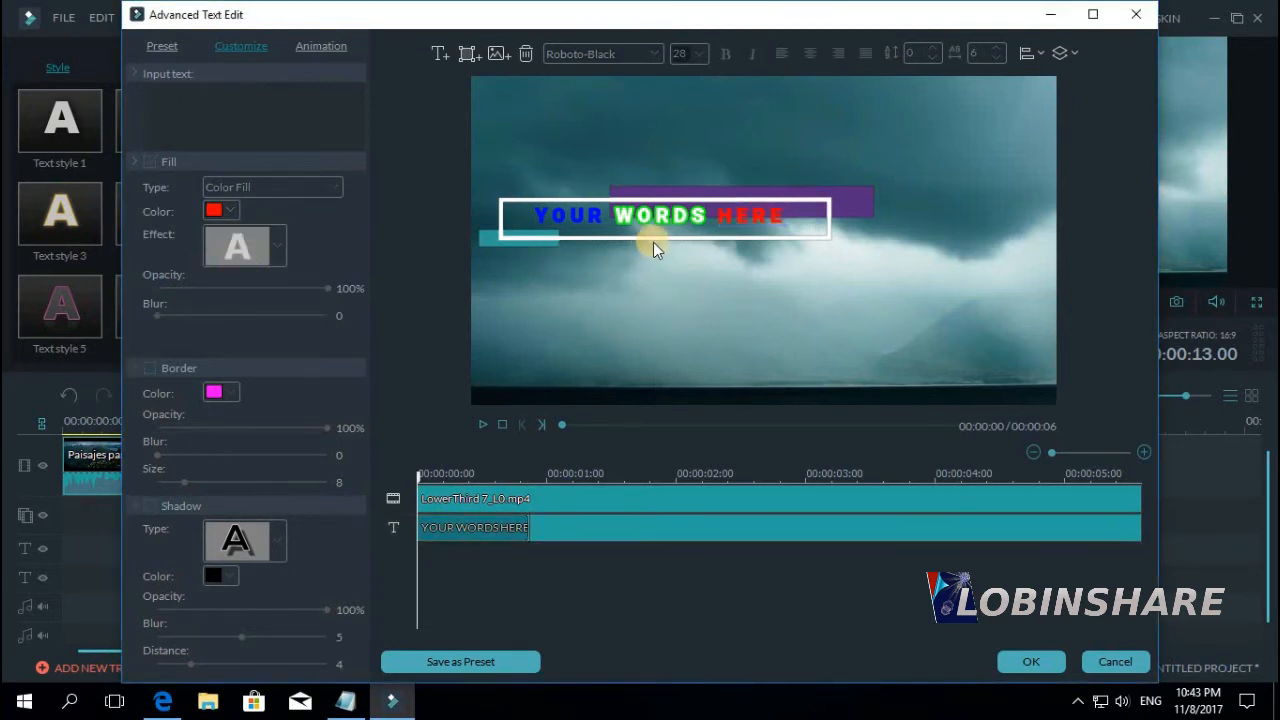
- Give the word HERE a yellow border with 87% opacity and size 3
{"action": "left_click", "coordinate": [721, 230]}
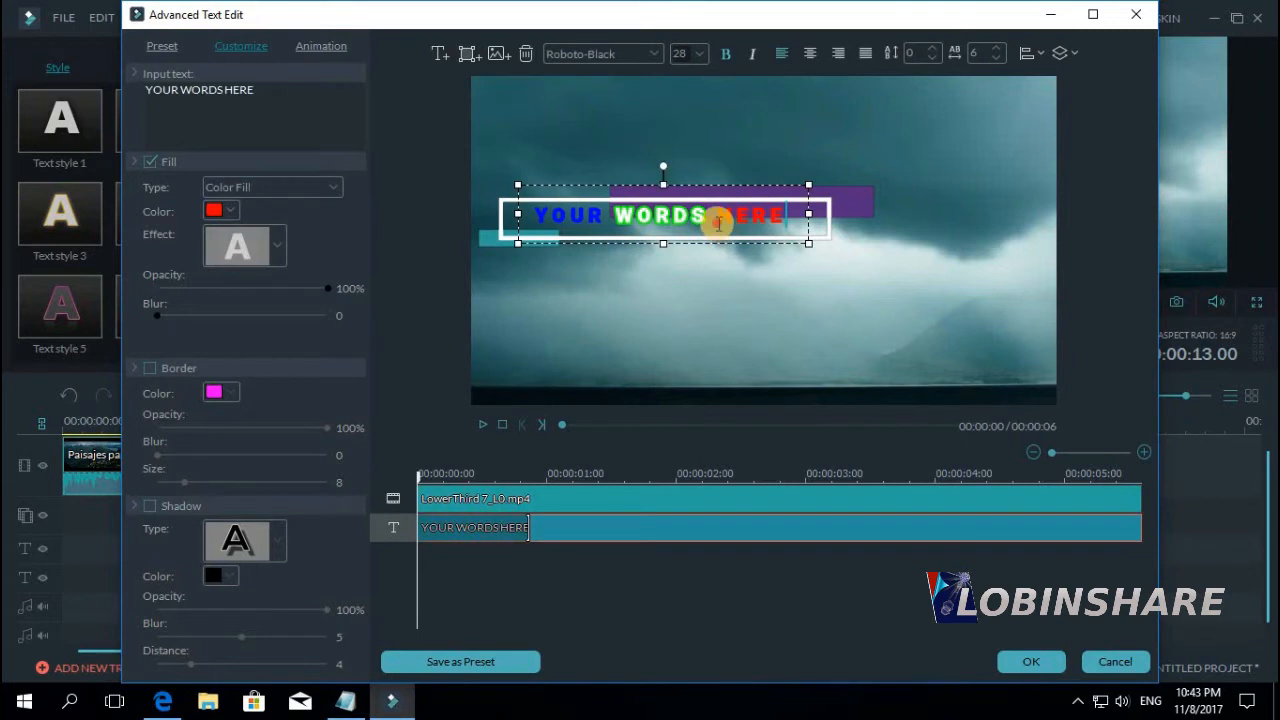
{"action": "left_click_drag", "start_coordinate": [718, 225], "coordinate": [786, 214]}
{"action": "left_click", "coordinate": [152, 369]}
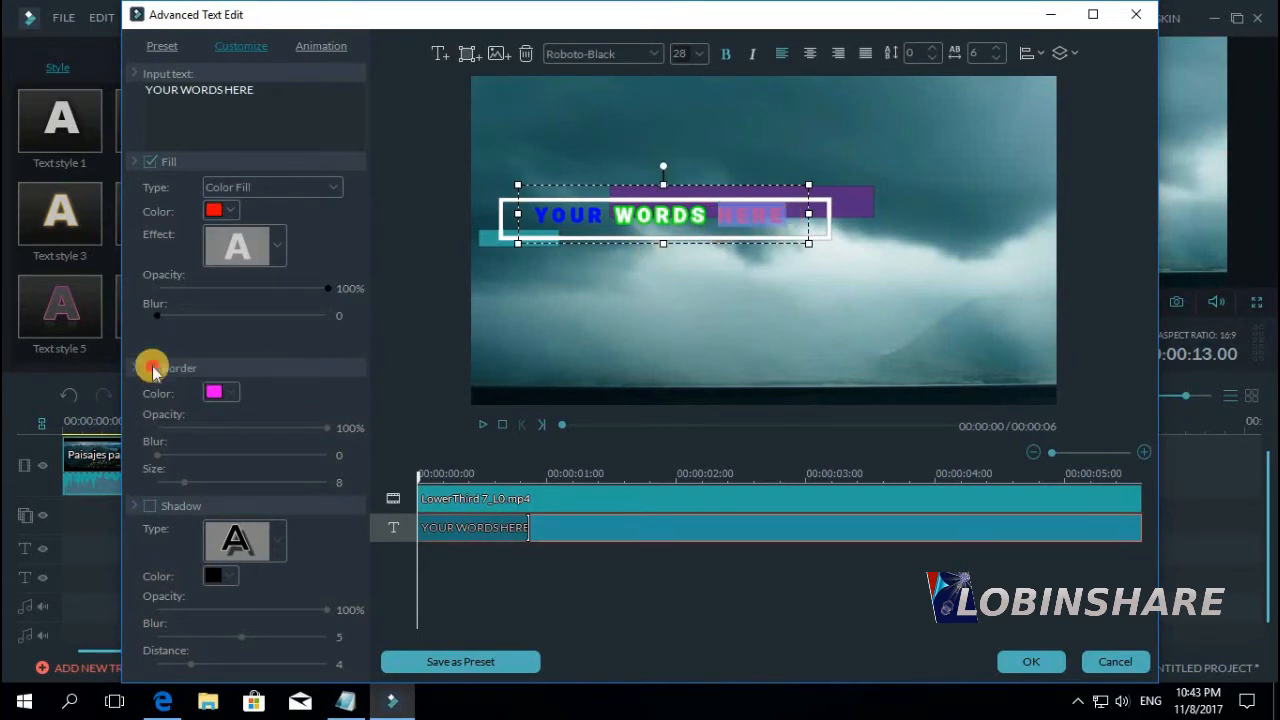
{"action": "left_click", "coordinate": [232, 392]}
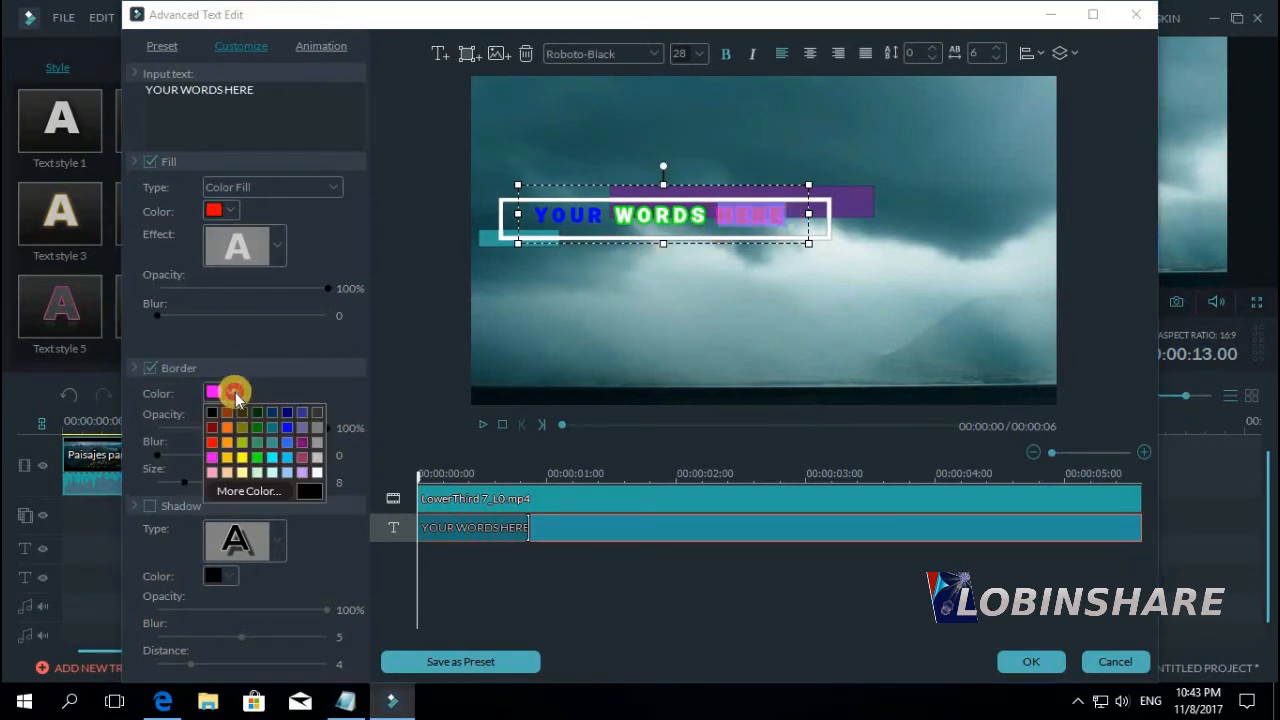
{"action": "left_click", "coordinate": [242, 457]}
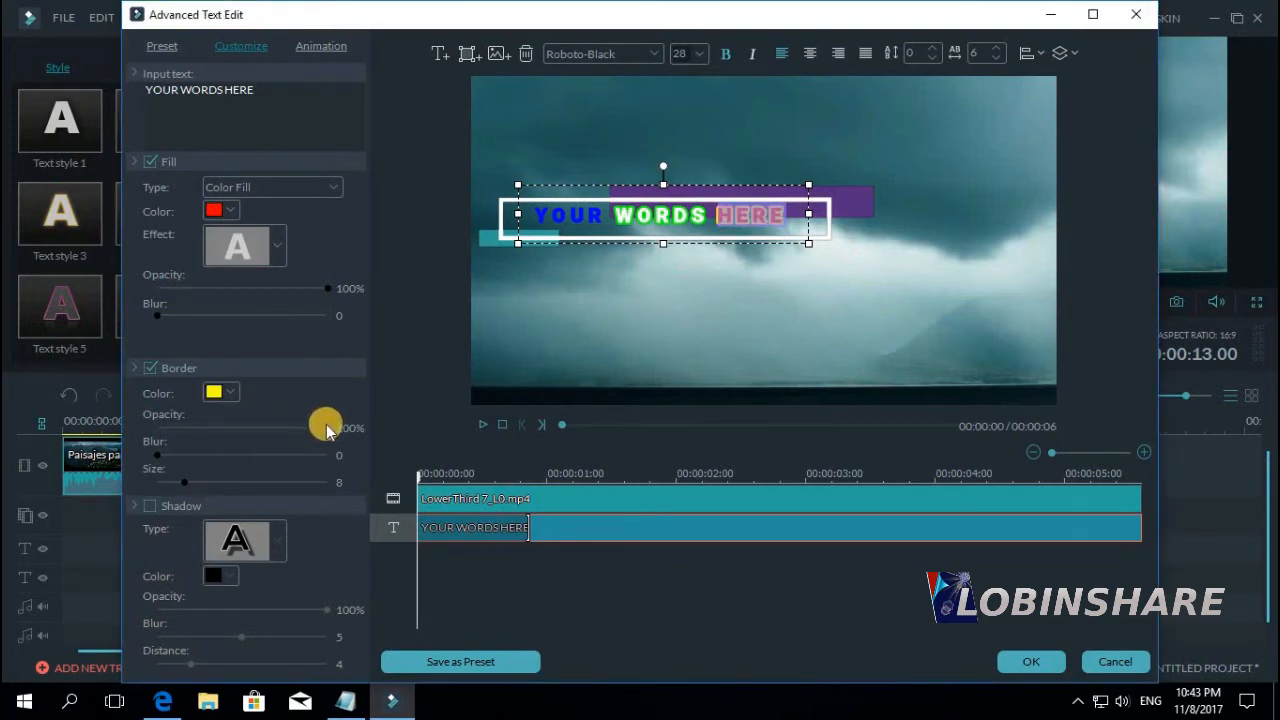
{"action": "left_click_drag", "start_coordinate": [326, 424], "coordinate": [307, 428]}
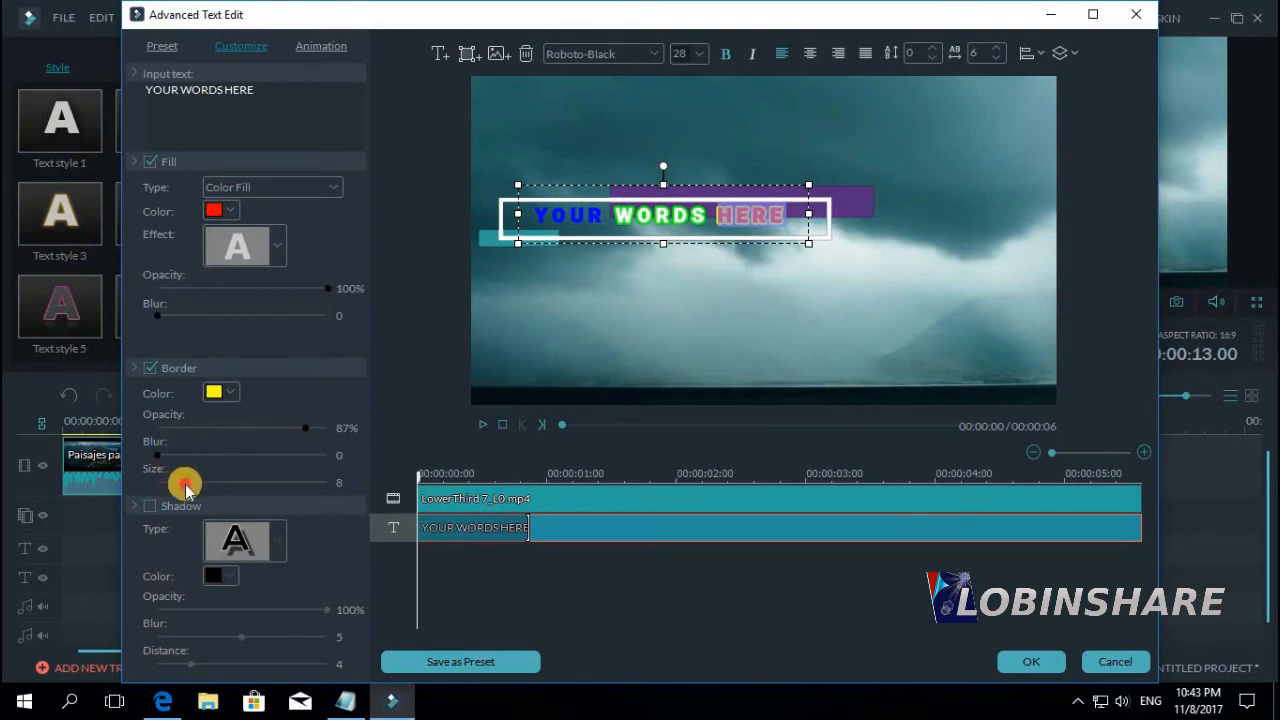
{"action": "mouse_move", "coordinate": [186, 485]}
{"action": "left_mouse_down"}
{"action": "mouse_move", "coordinate": [230, 482]}
{"action": "mouse_move", "coordinate": [168, 484]}
{"action": "left_mouse_up"}
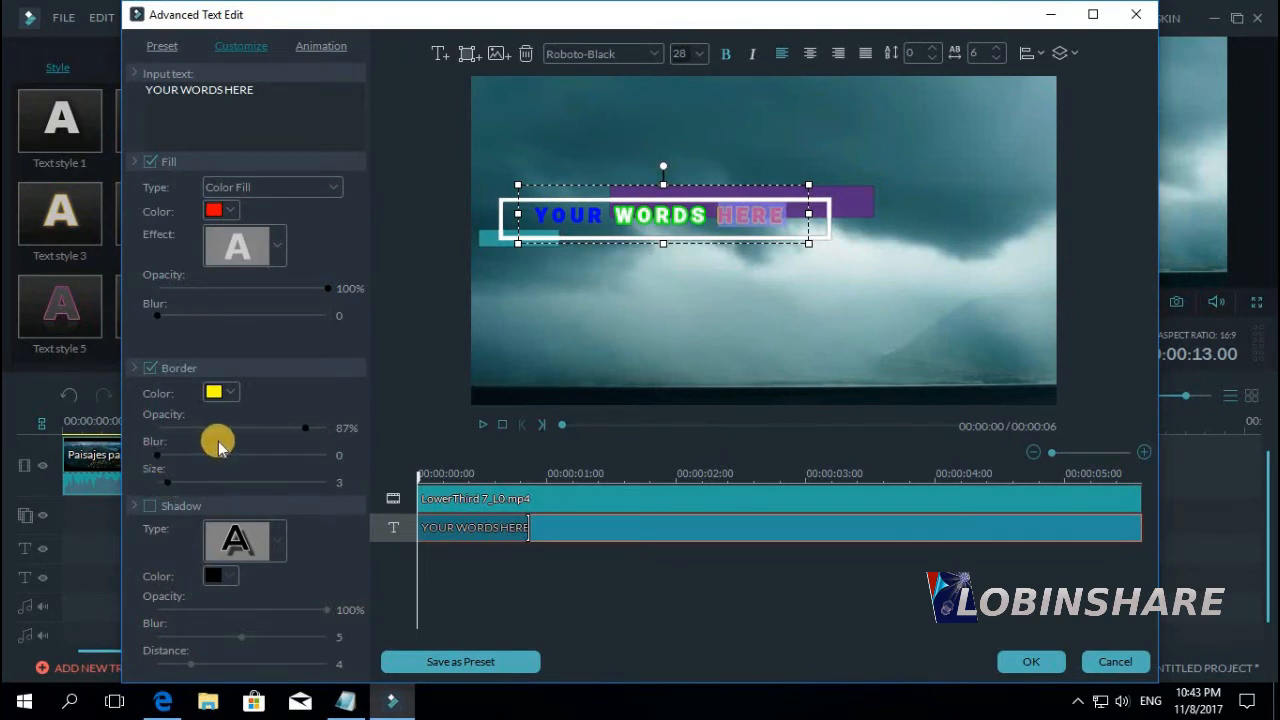
- Add a black shadow to the word YOUR in the title
{"action": "left_click", "coordinate": [577, 215]}
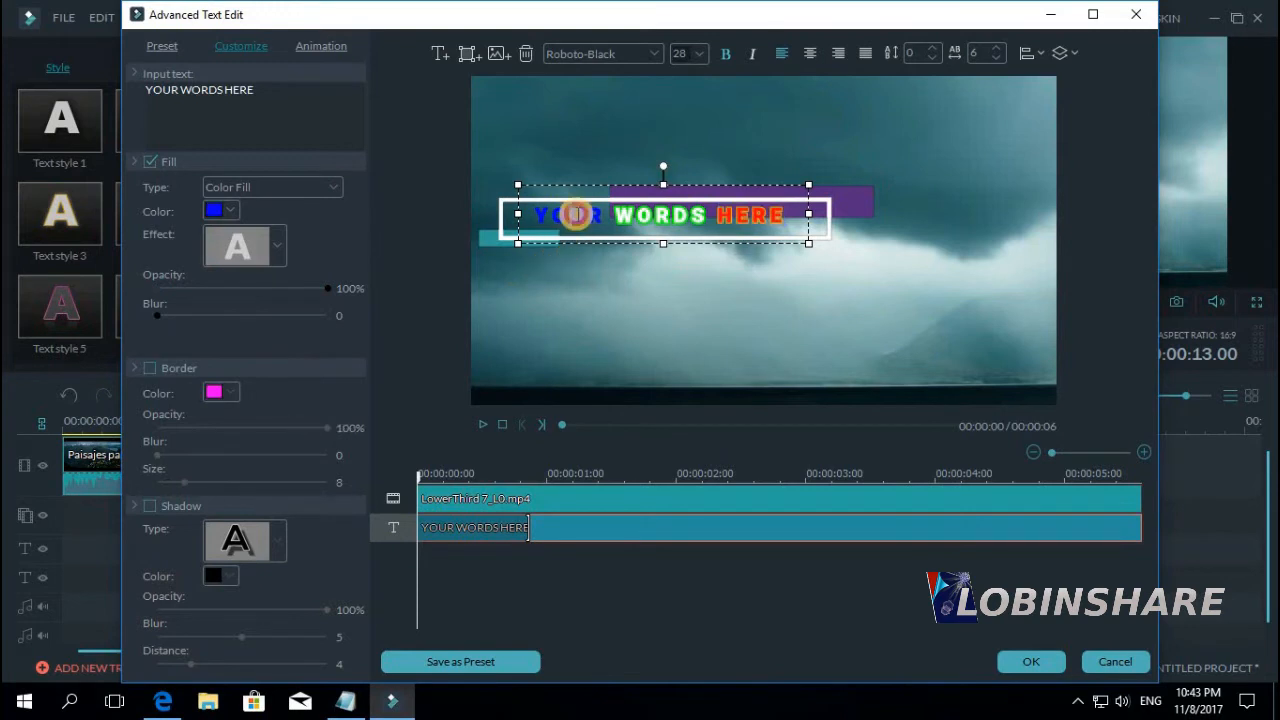
{"action": "left_click_drag", "start_coordinate": [606, 215], "coordinate": [520, 215]}
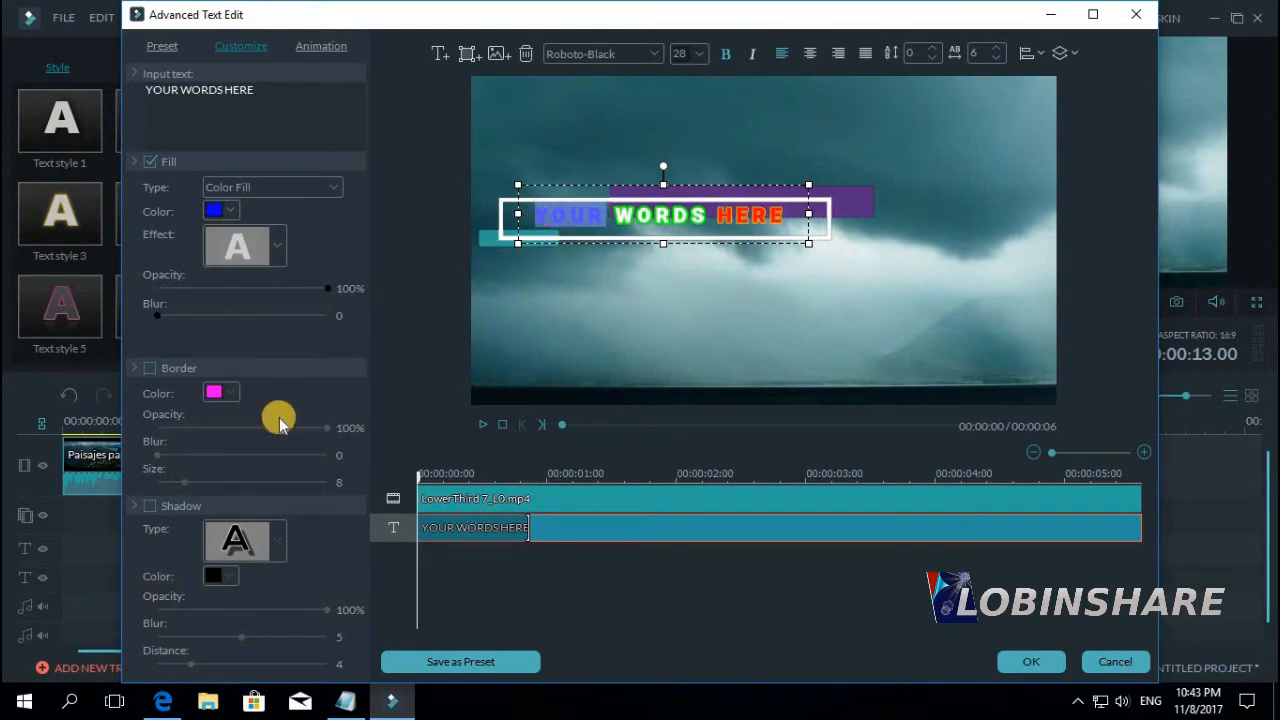
{"action": "left_click", "coordinate": [150, 507]}
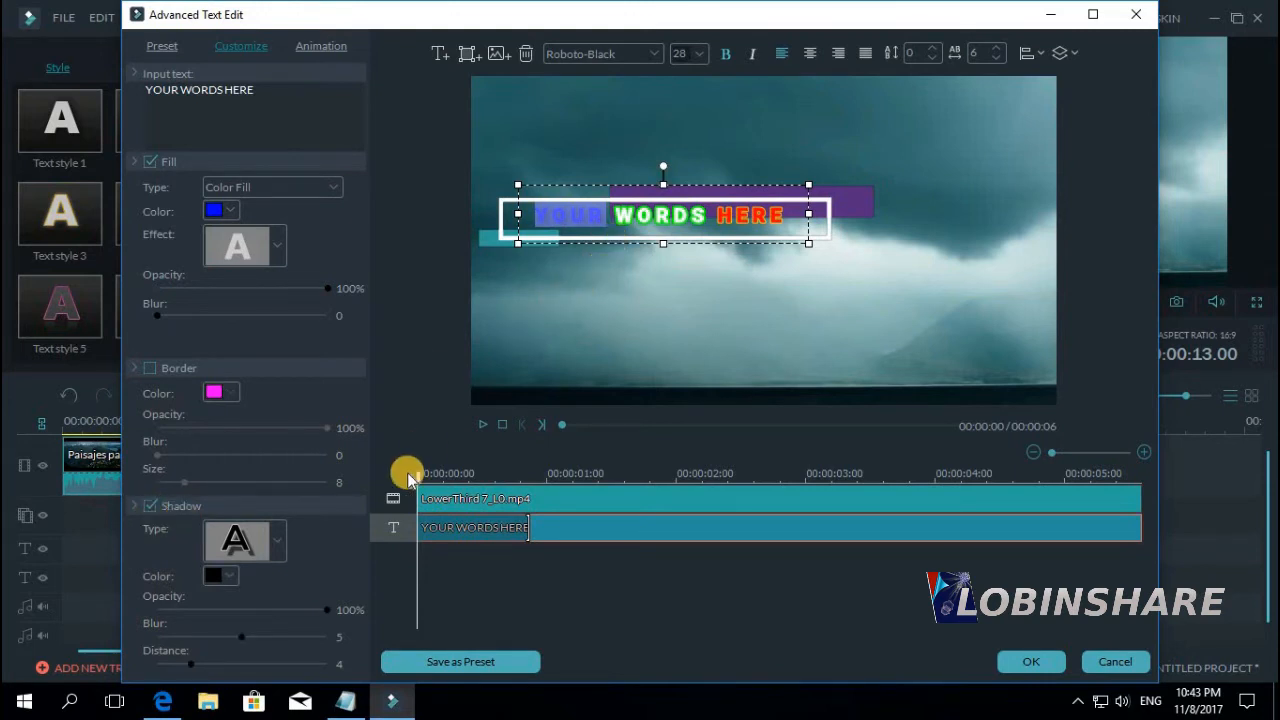
{"action": "left_click", "coordinate": [224, 575]}
{"action": "left_click", "coordinate": [221, 645]}
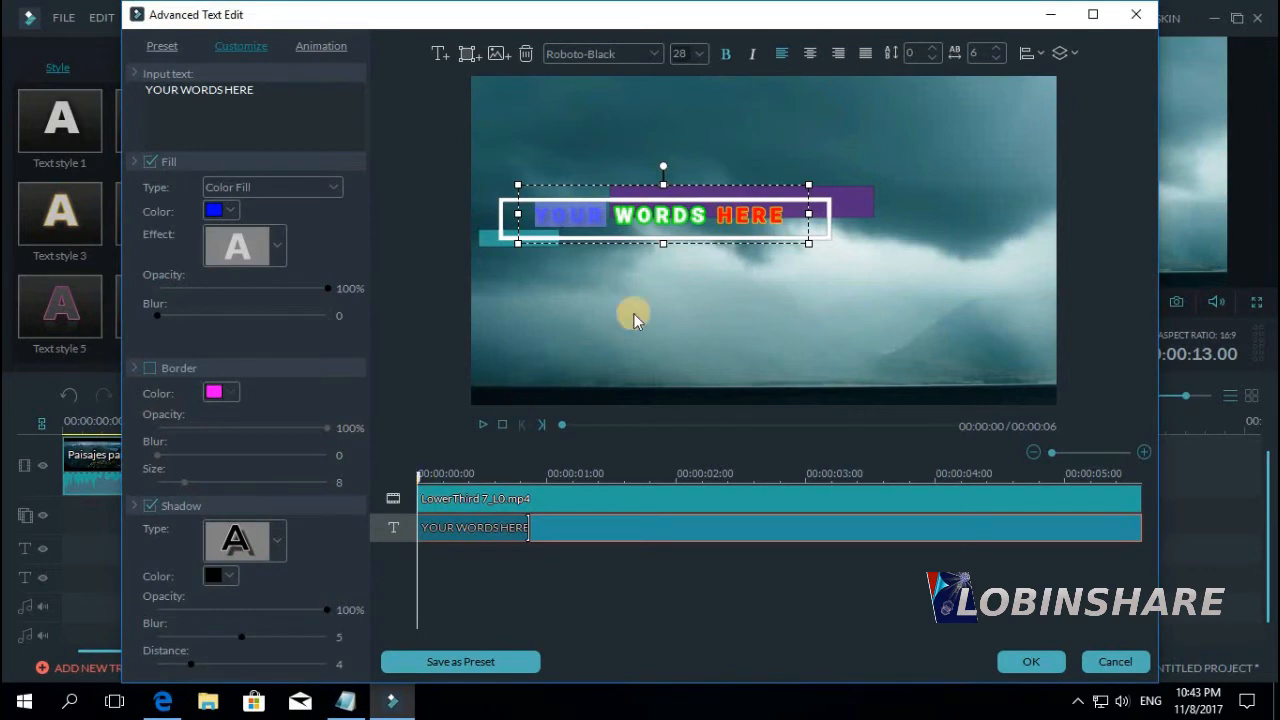
- Set the shadow distance of the word YOUR to 3
{"action": "left_click", "coordinate": [690, 220]}
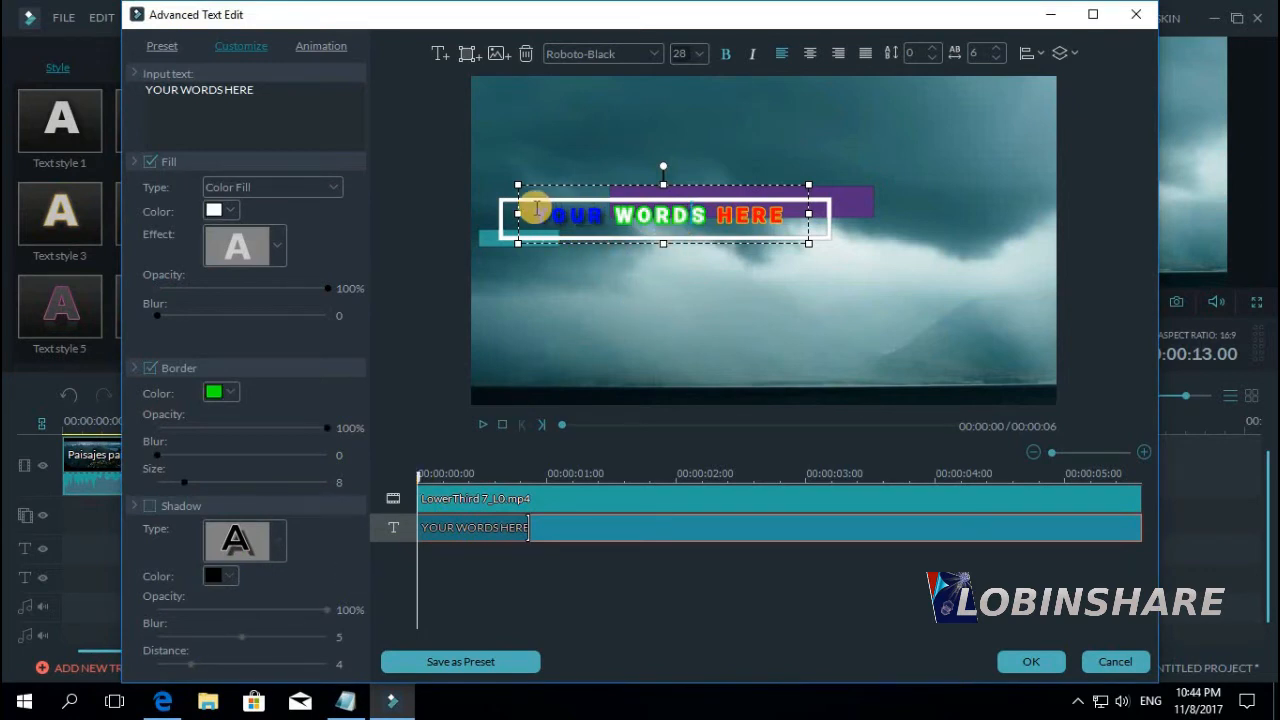
{"action": "left_click_drag", "start_coordinate": [531, 211], "coordinate": [605, 215]}
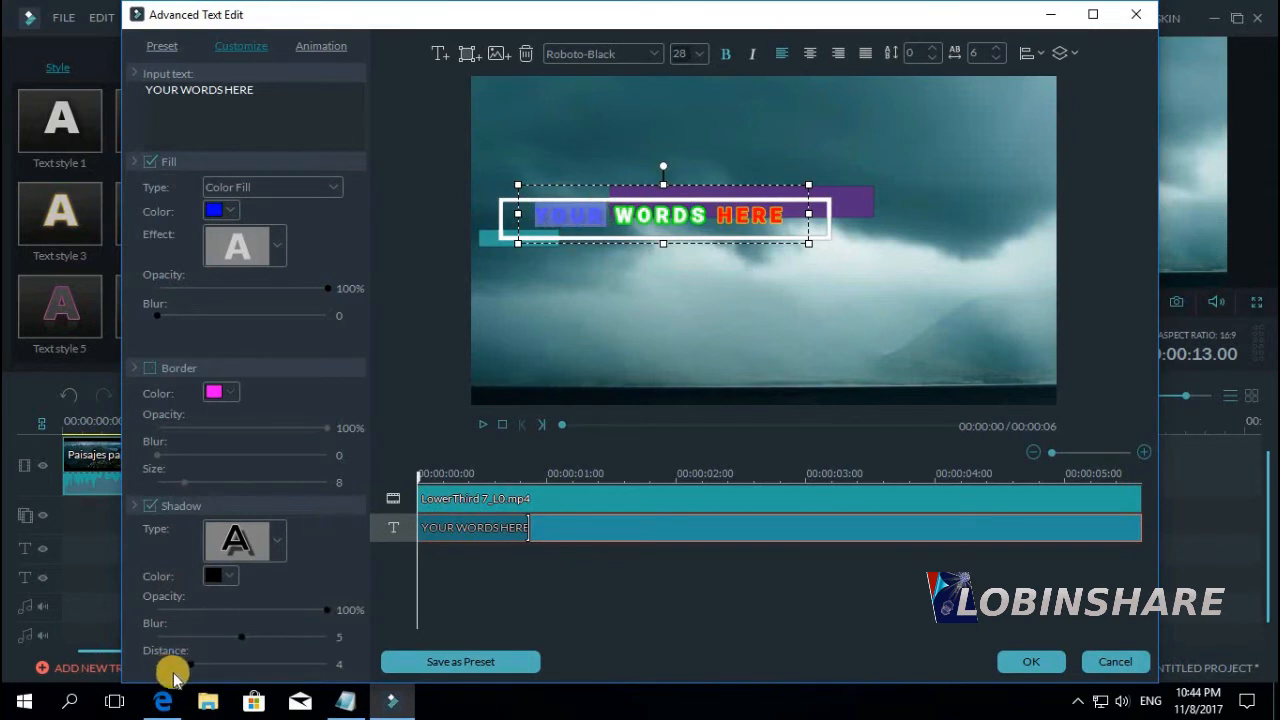
{"action": "mouse_move", "coordinate": [190, 664]}
{"action": "left_mouse_down"}
{"action": "mouse_move", "coordinate": [290, 668]}
{"action": "mouse_move", "coordinate": [181, 675]}
{"action": "left_mouse_up"}
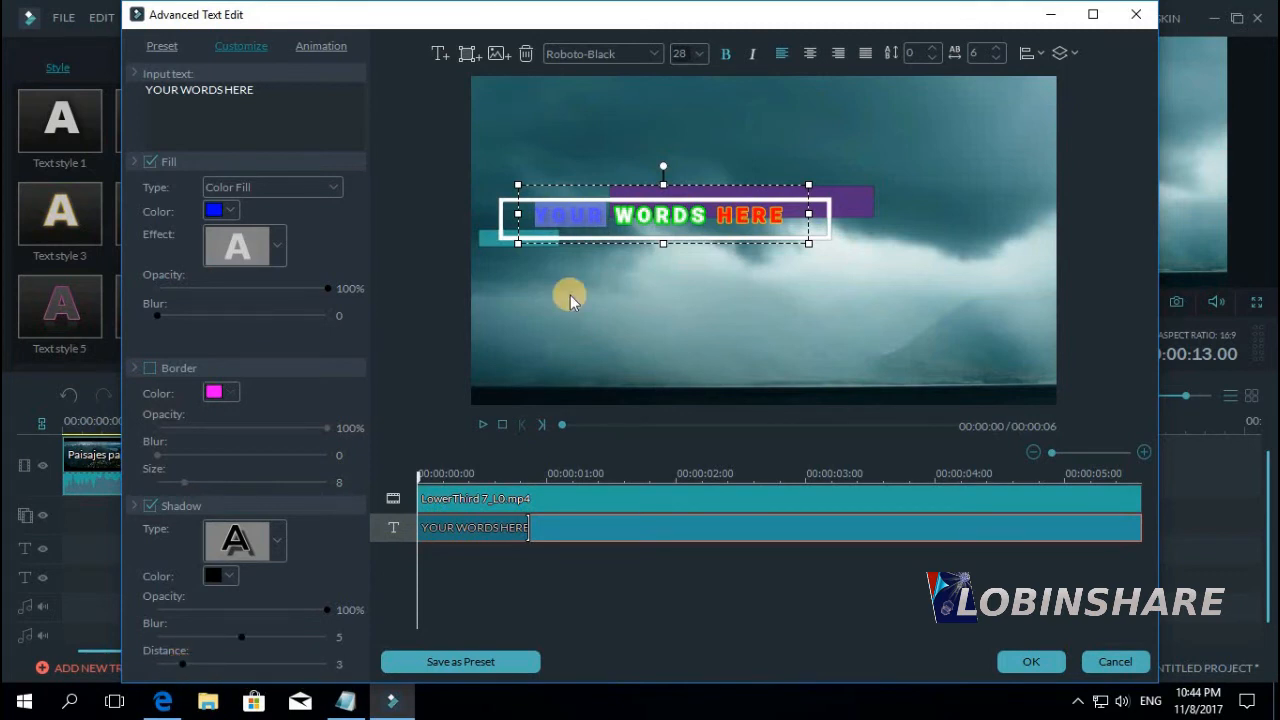
- Deselect the title and play the preview from the start to check the styled words
{"action": "left_click", "coordinate": [643, 279]}
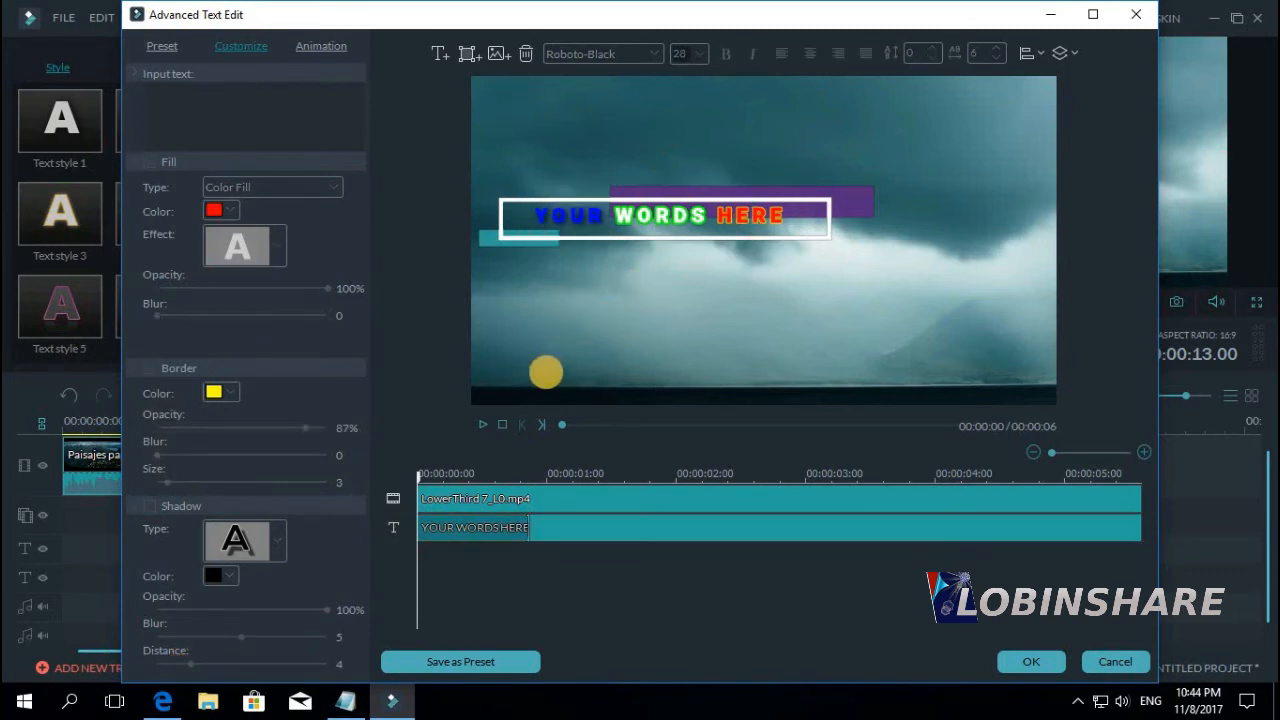
{"action": "left_click", "coordinate": [484, 425]}
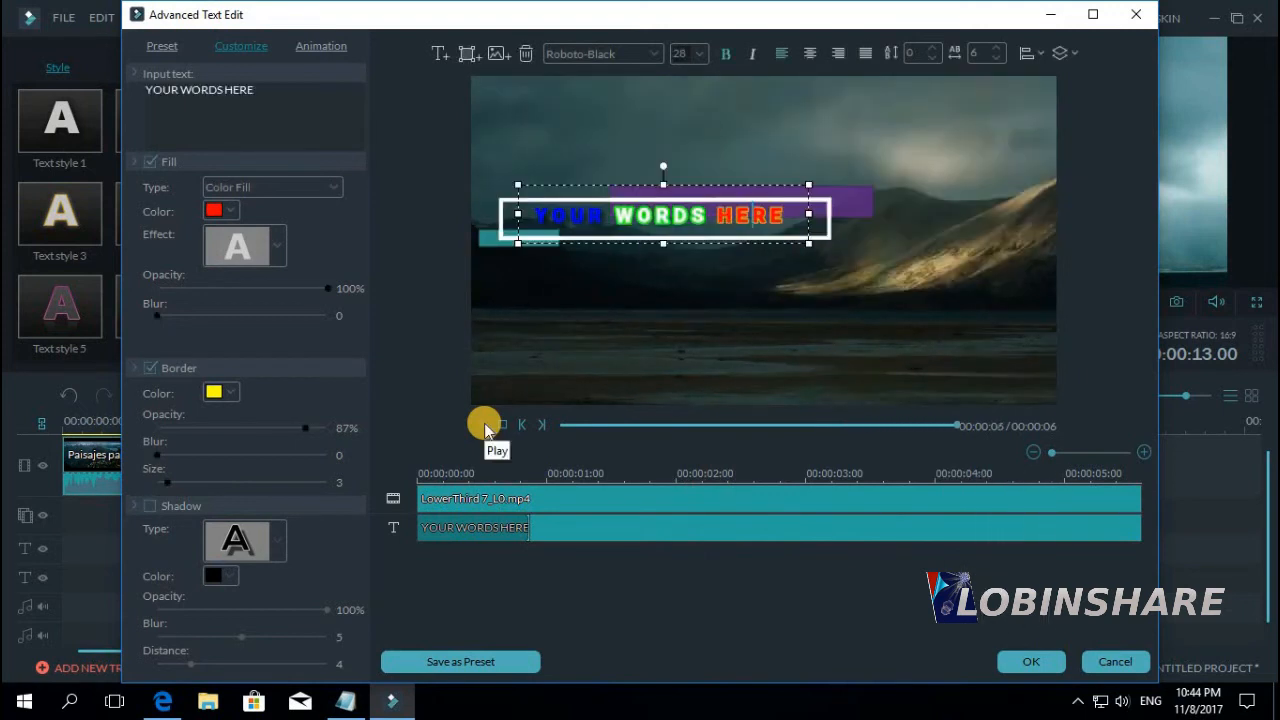
{"action": "left_click", "coordinate": [577, 338]}
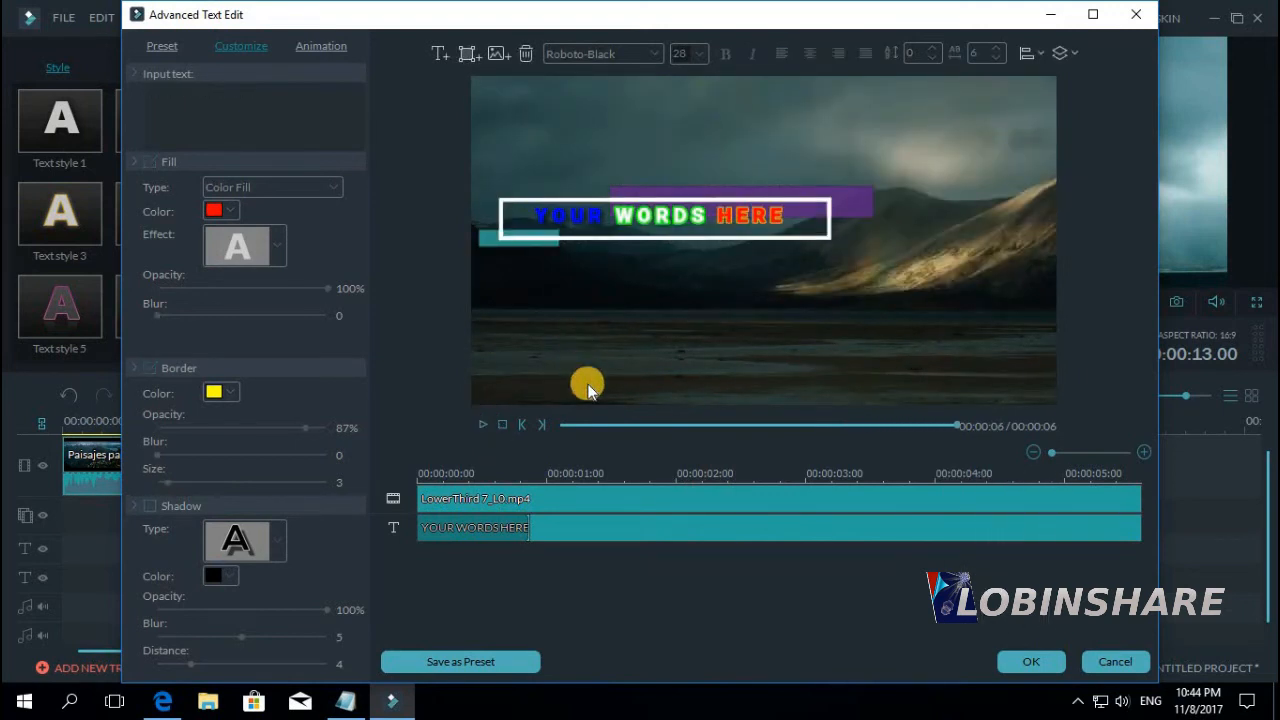
- Add a second text box above the title and replace its placeholder with "Another Text"
{"action": "left_click", "coordinate": [440, 55]}
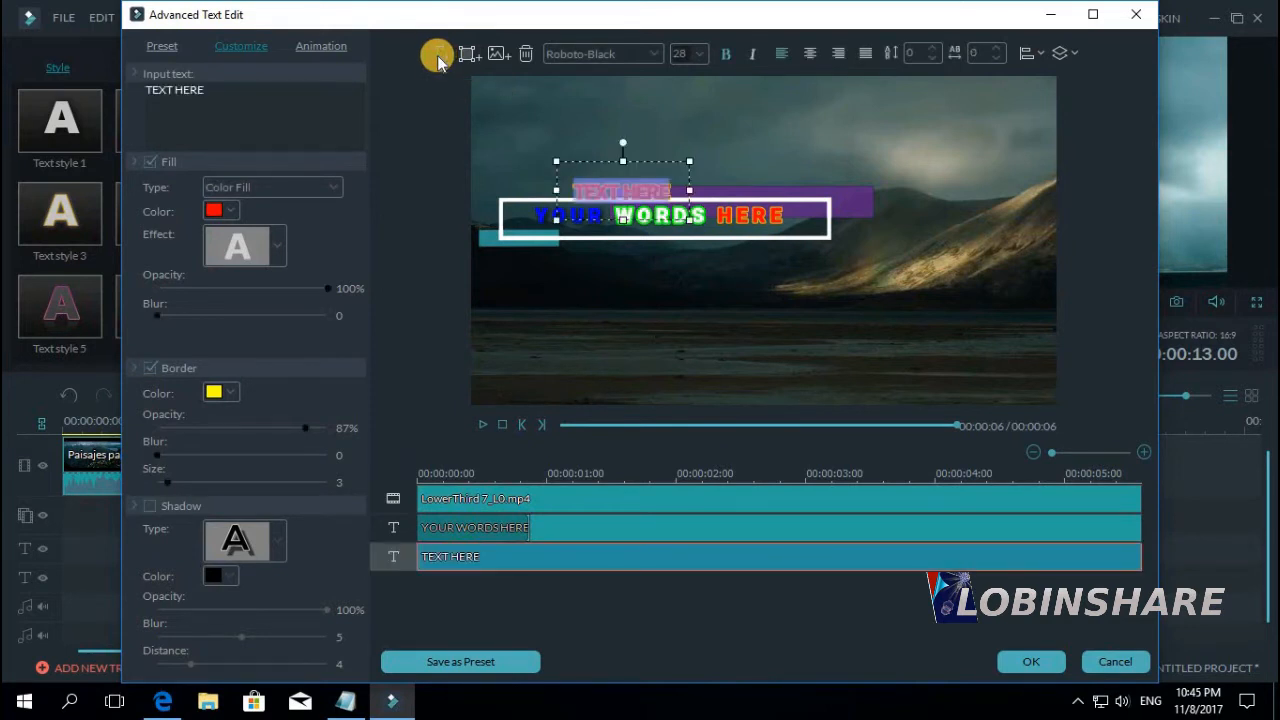
{"action": "left_click", "coordinate": [609, 176]}
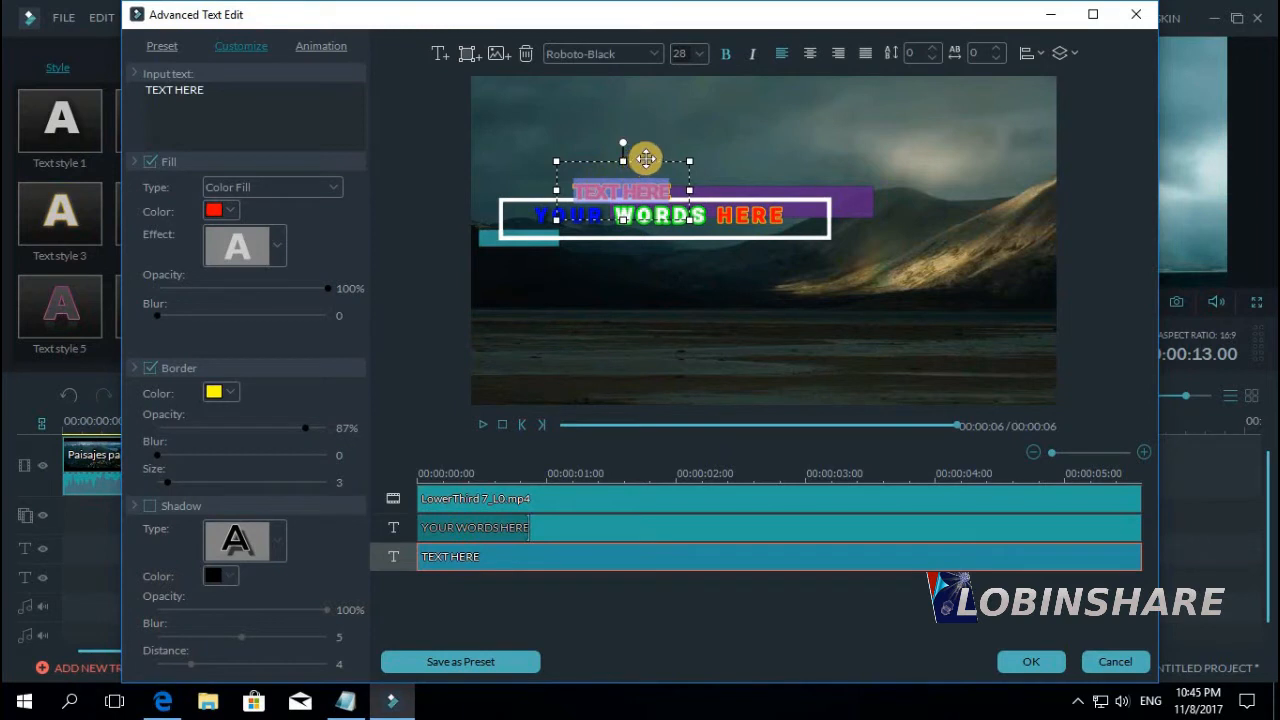
{"action": "left_click_drag", "start_coordinate": [645, 158], "coordinate": [554, 128]}
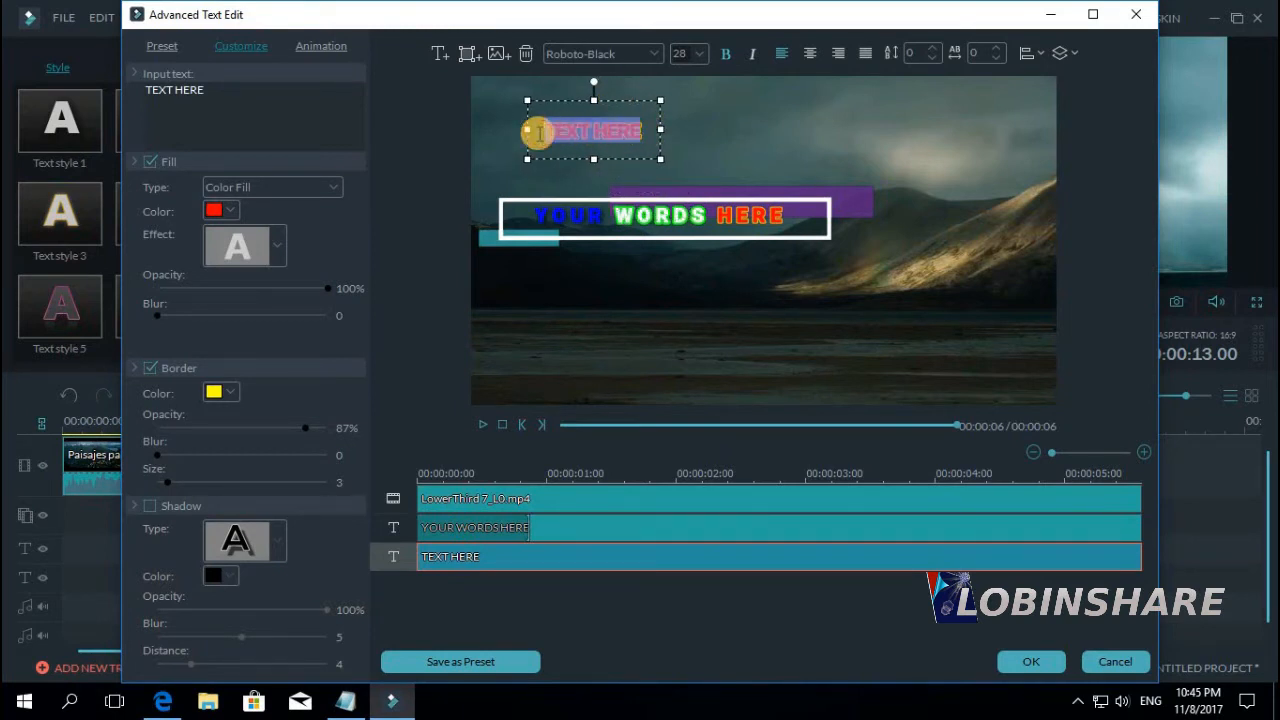
{"action": "type", "text": "Another Text"}
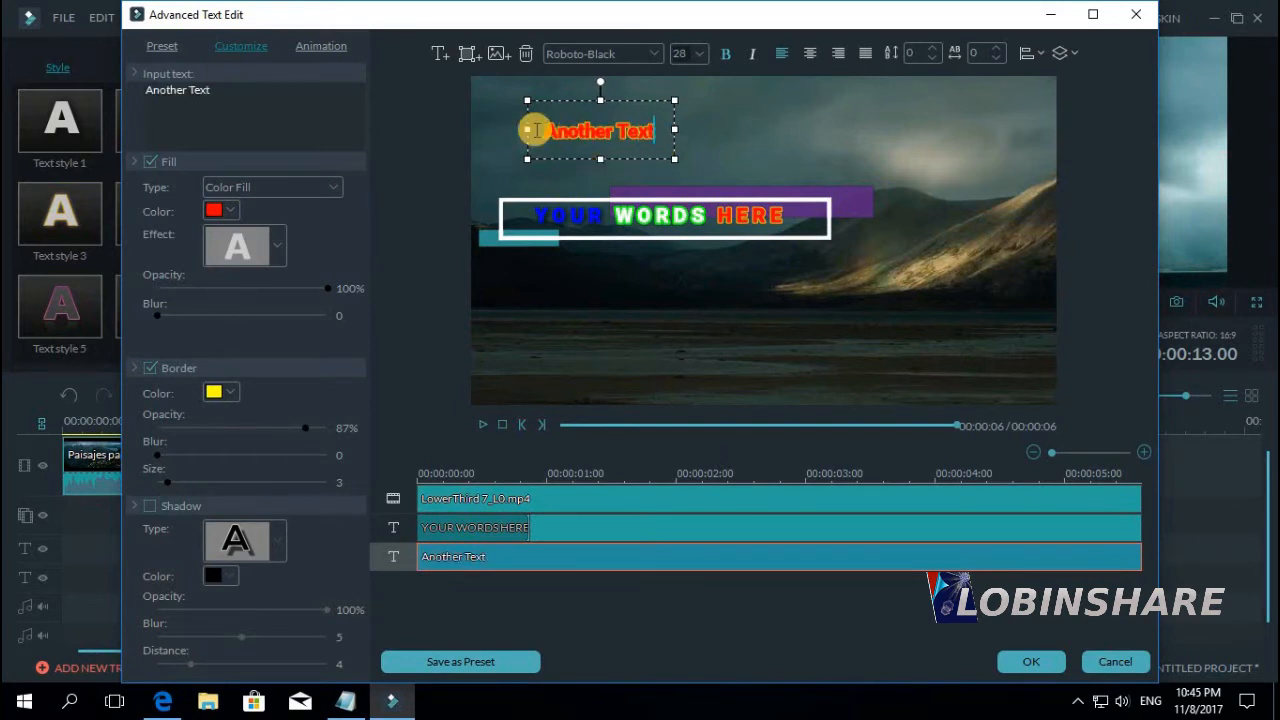
- Change the font of the whole "Another Text" line to Raleway Thin
{"action": "left_click_drag", "start_coordinate": [536, 130], "coordinate": [660, 136]}
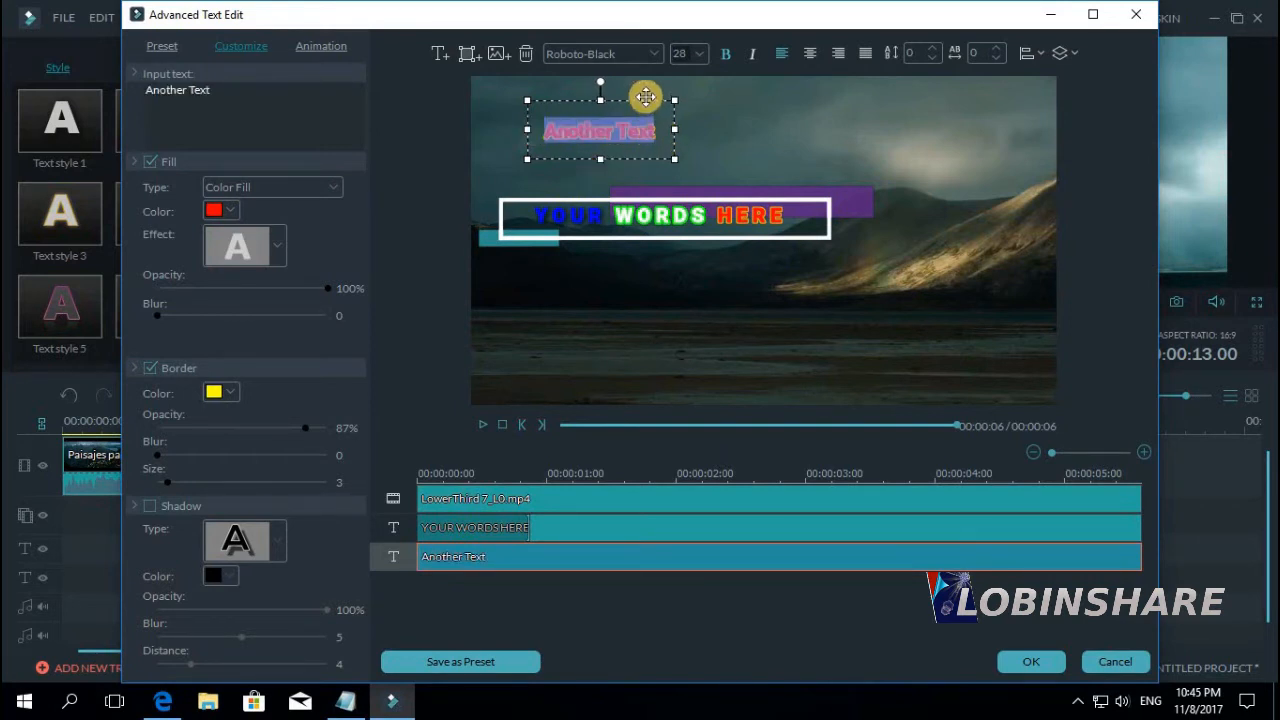
{"action": "left_click", "coordinate": [652, 54]}
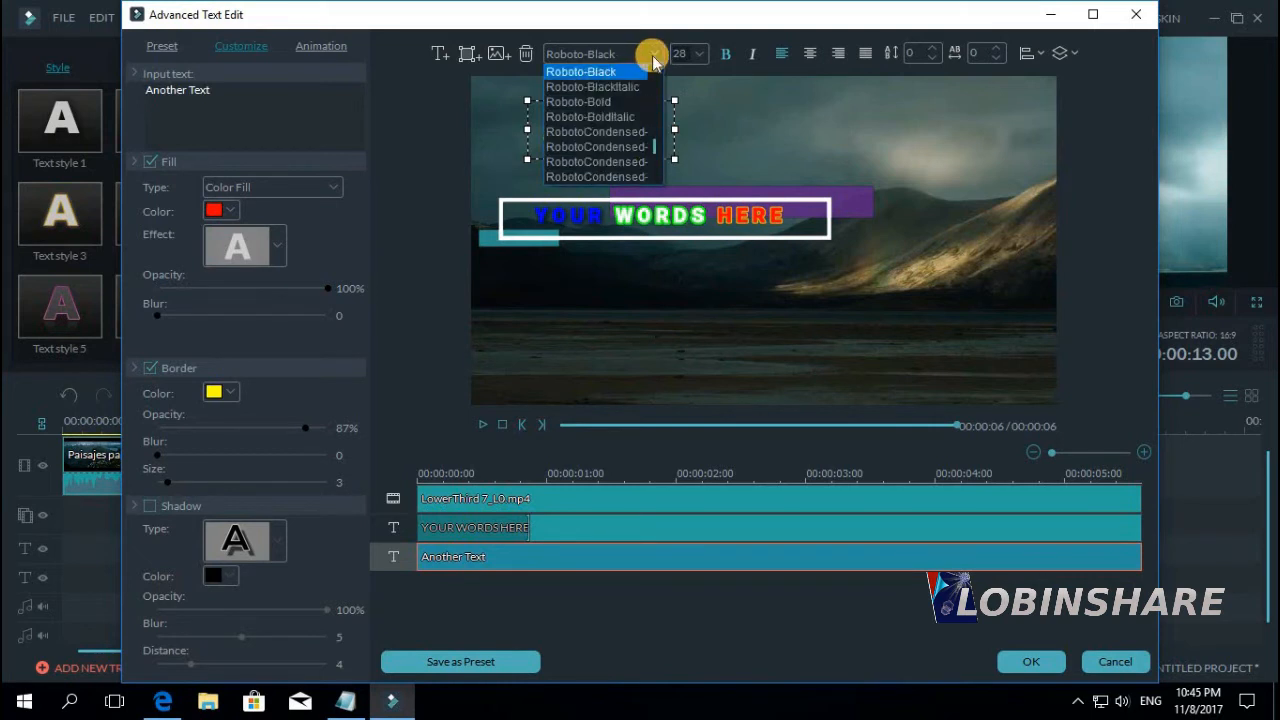
{"action": "scroll", "coordinate": [651, 80], "scroll_direction": "up", "scroll_amount": 2}
{"action": "left_click", "coordinate": [616, 118]}
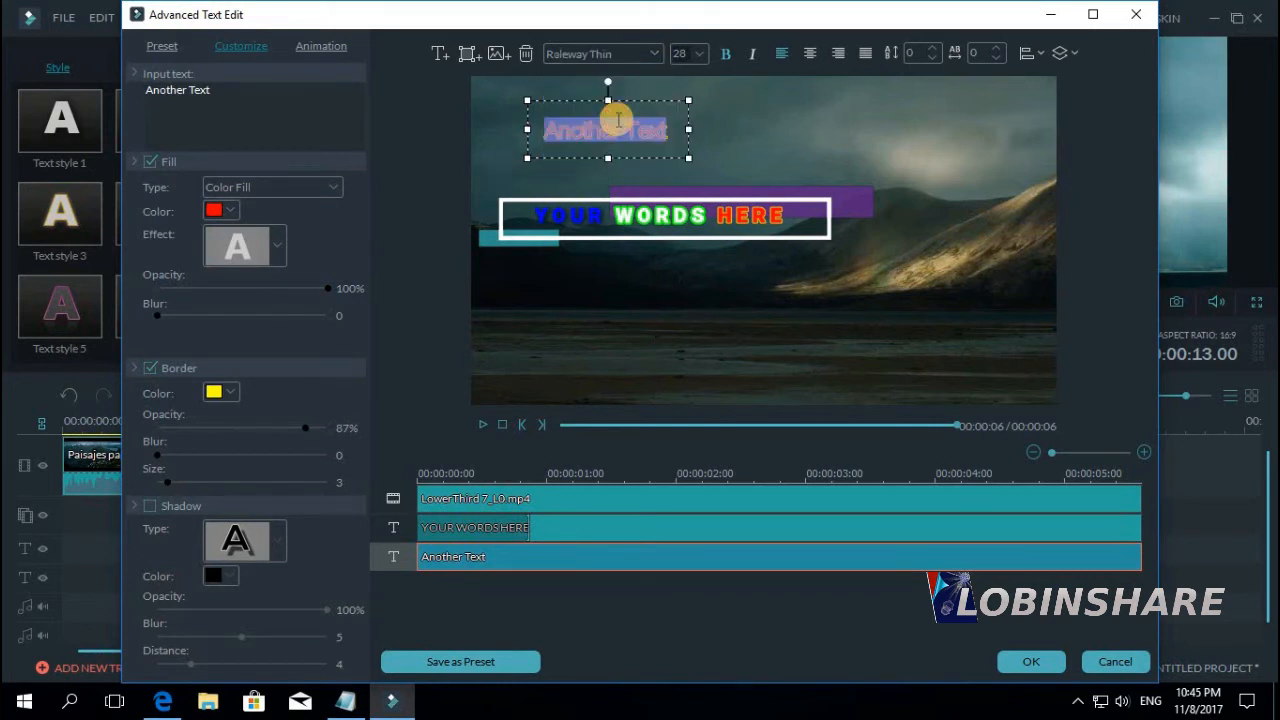
- Style "Another Text" with a light blue fill, a red border and a shadow
{"action": "left_click", "coordinate": [233, 215]}
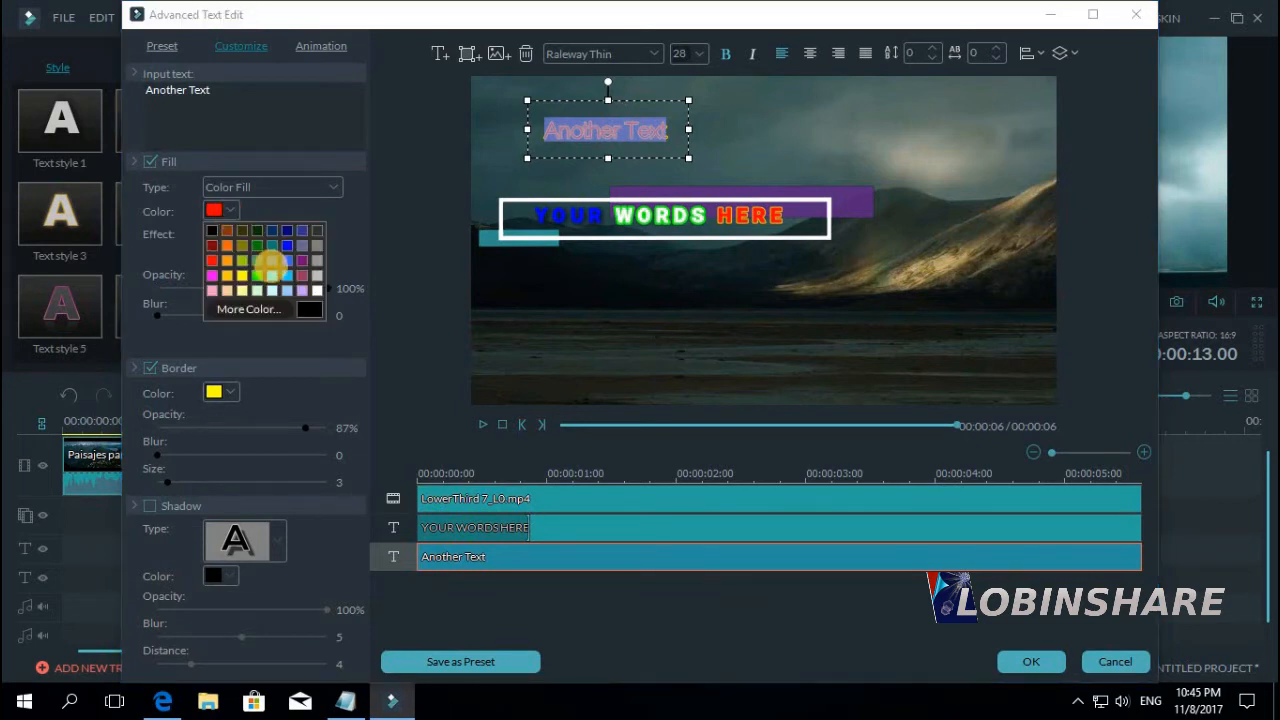
{"action": "left_click", "coordinate": [270, 266]}
{"action": "left_click", "coordinate": [151, 369]}
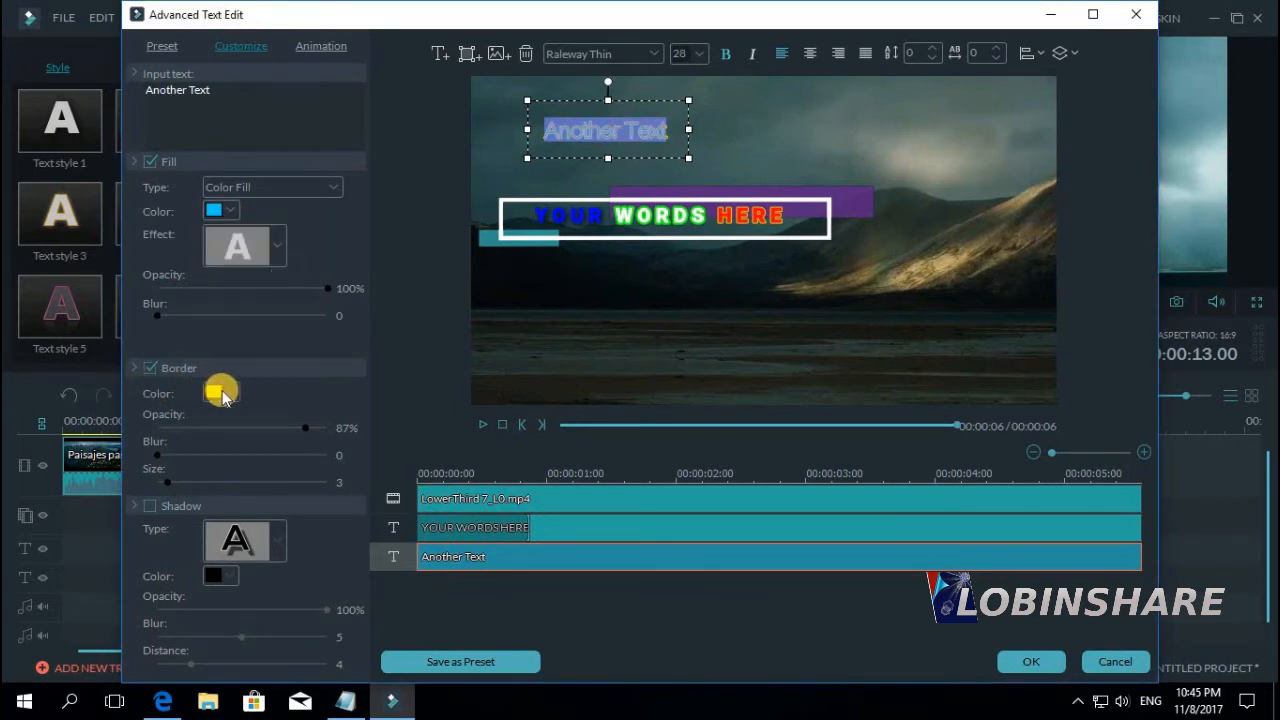
{"action": "left_click", "coordinate": [223, 391]}
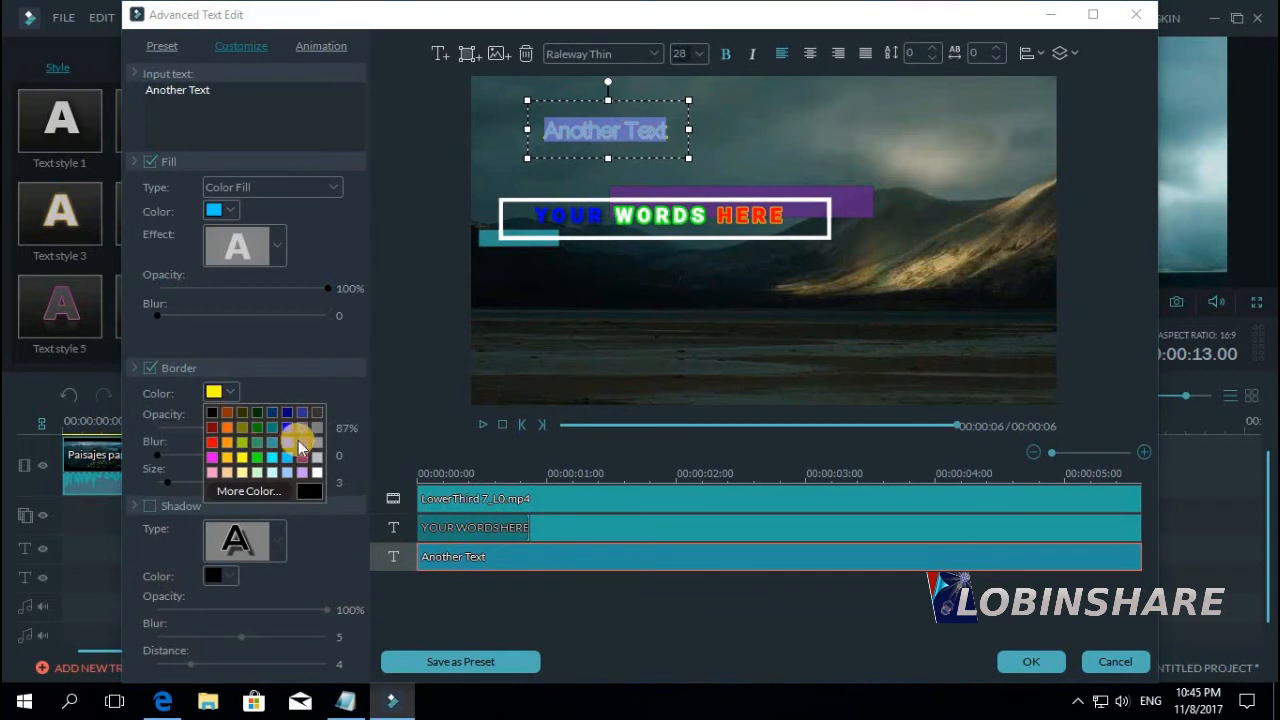
{"action": "left_click", "coordinate": [211, 442]}
{"action": "left_click", "coordinate": [151, 507]}
{"action": "left_click", "coordinate": [803, 125]}
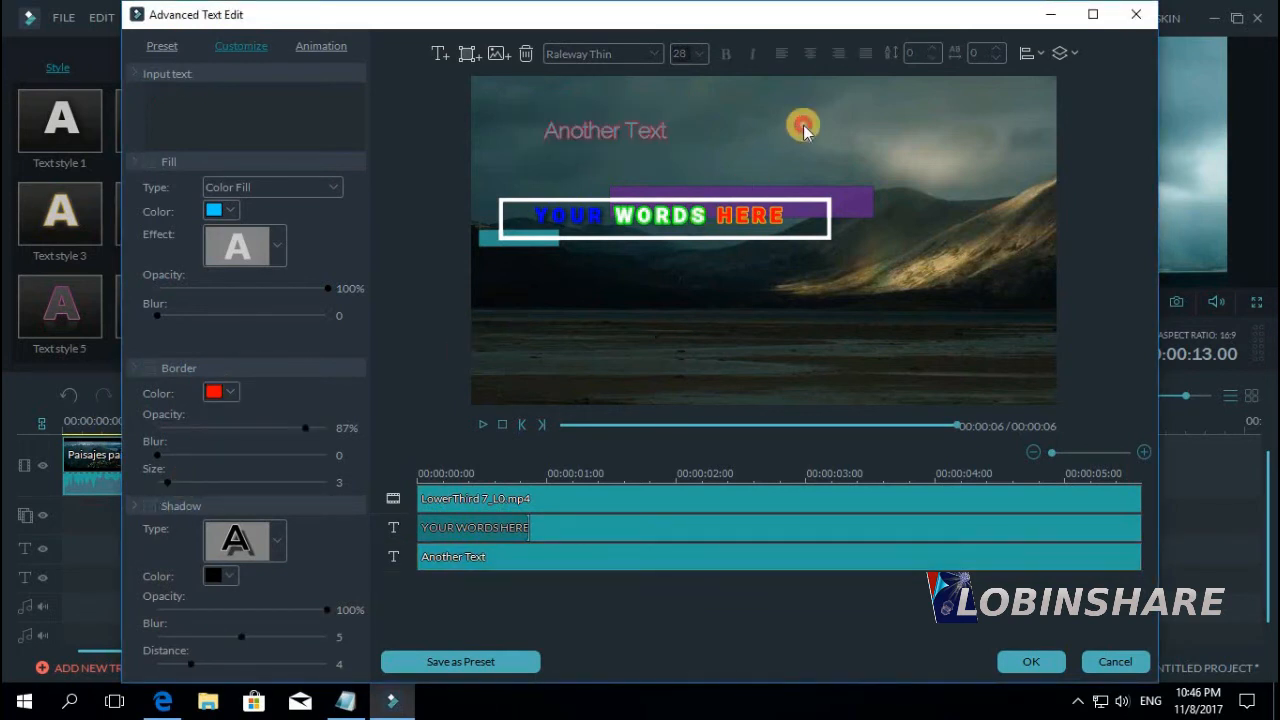
- Shift the "Another Text" box slightly left and tilt it slightly counterclockwise
{"action": "left_click", "coordinate": [622, 131]}
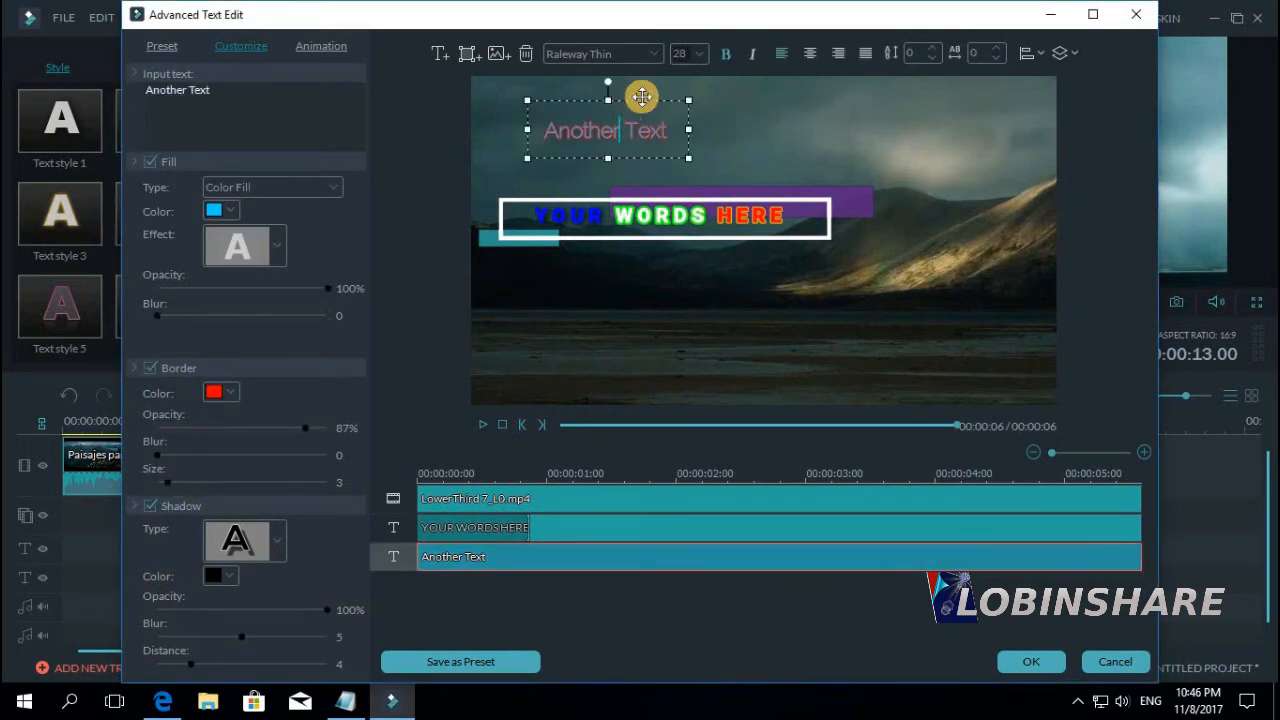
{"action": "left_click_drag", "start_coordinate": [642, 96], "coordinate": [595, 81]}
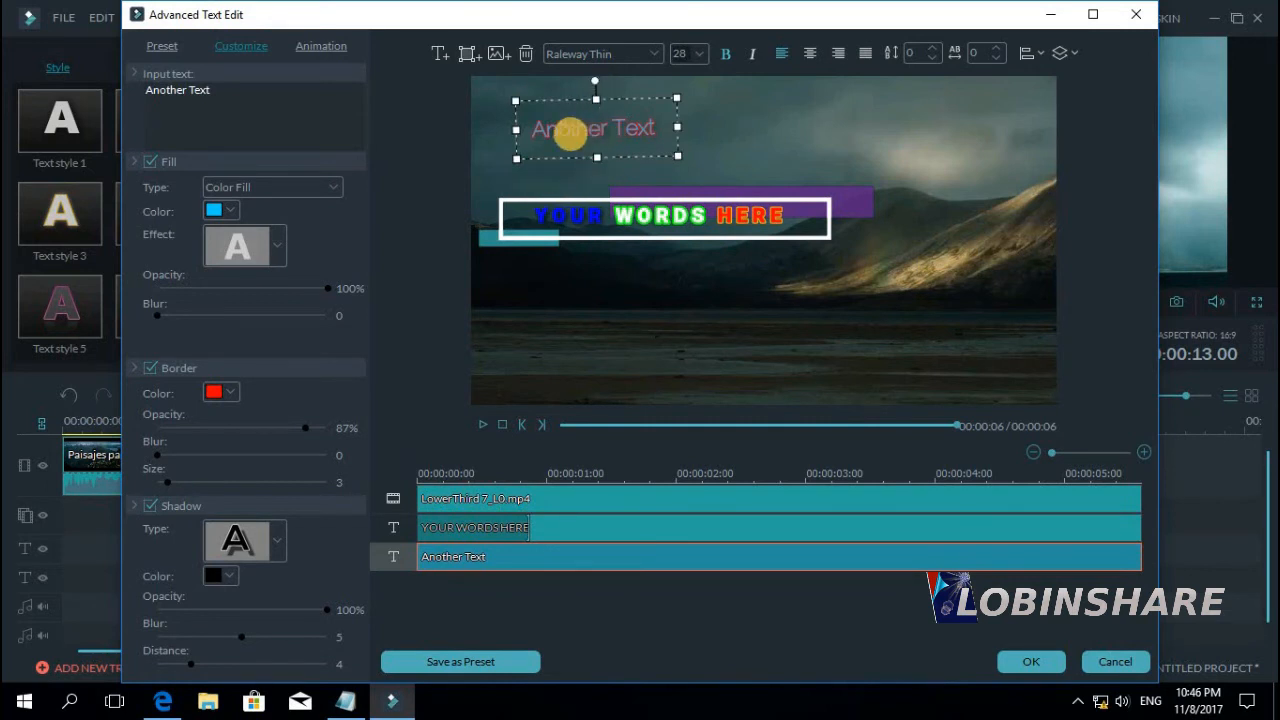
- Add an arrow shape, resize and rotate it to point left, and place it below the title's right end
{"action": "left_click", "coordinate": [468, 54]}
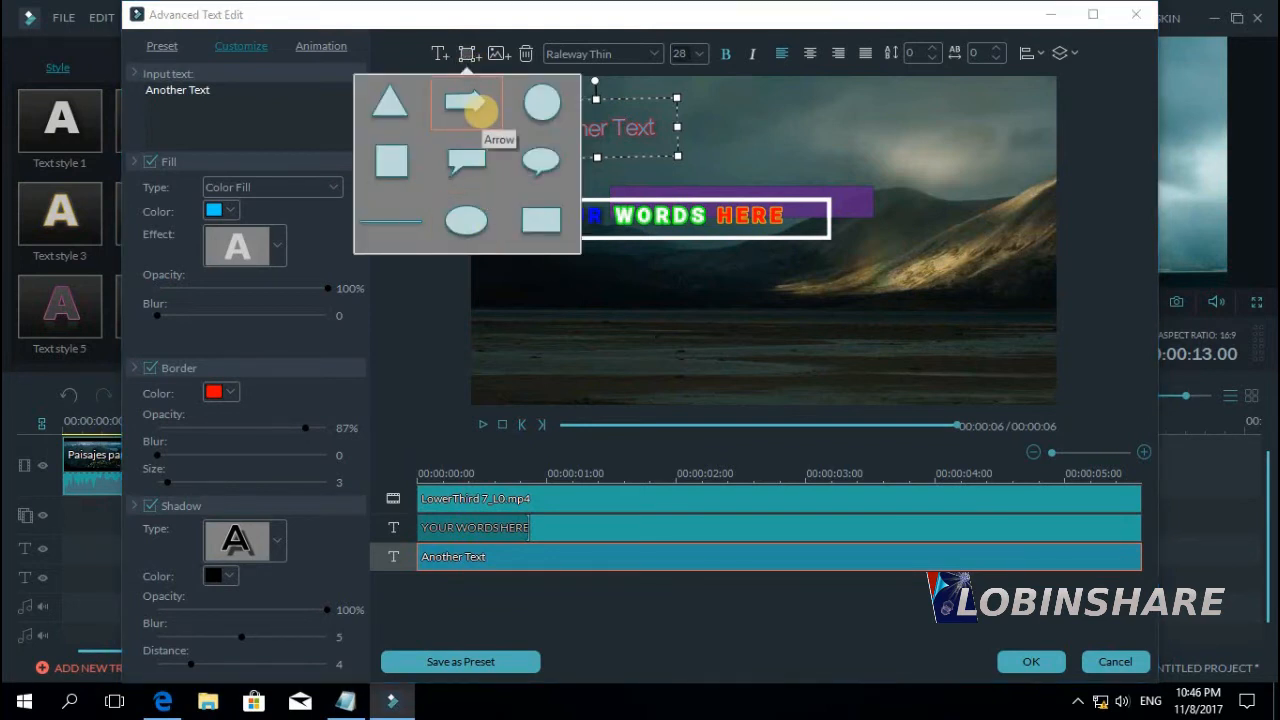
{"action": "left_click", "coordinate": [478, 112]}
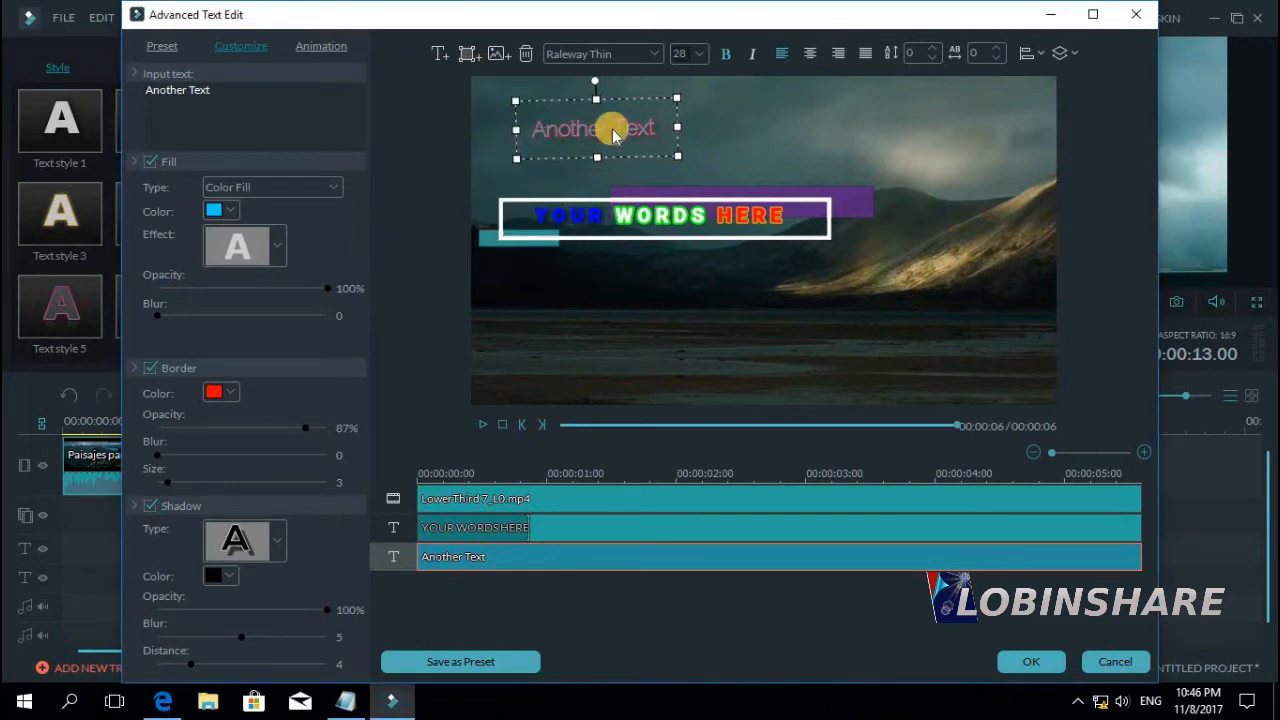
{"action": "left_click", "coordinate": [740, 119]}
{"action": "left_click_drag", "start_coordinate": [618, 219], "coordinate": [769, 139]}
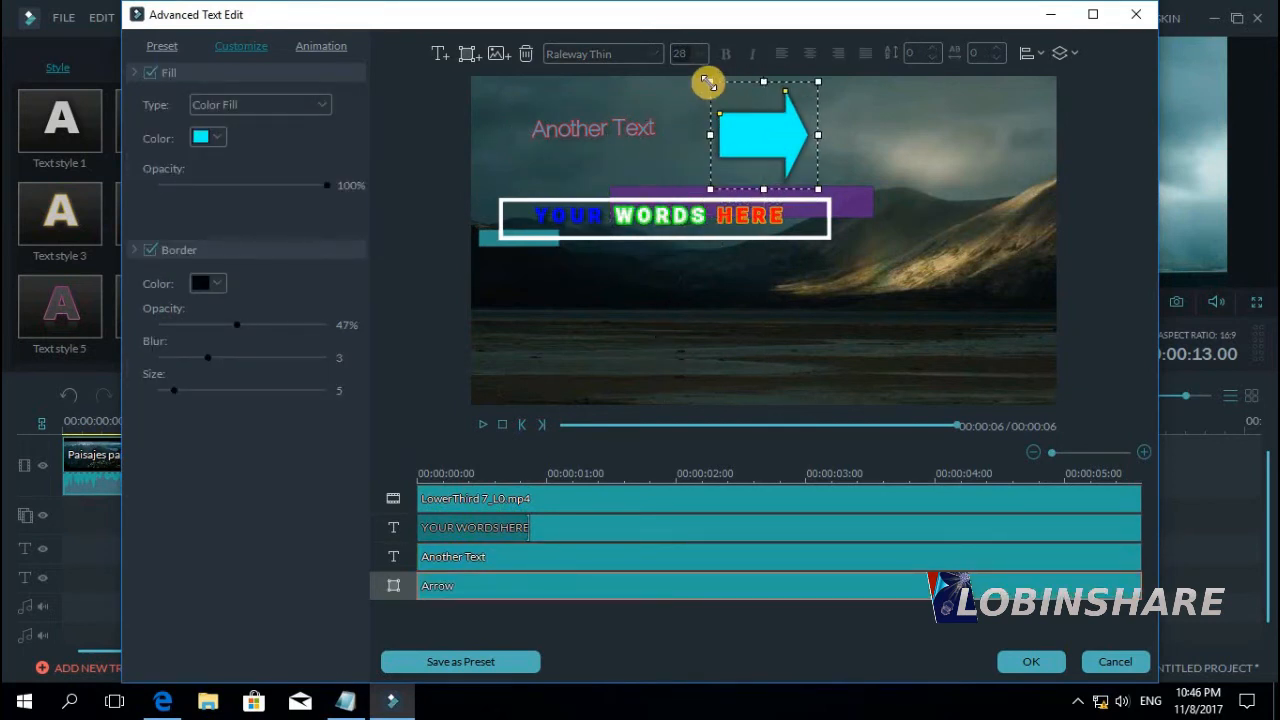
{"action": "left_click_drag", "start_coordinate": [708, 82], "coordinate": [808, 451]}
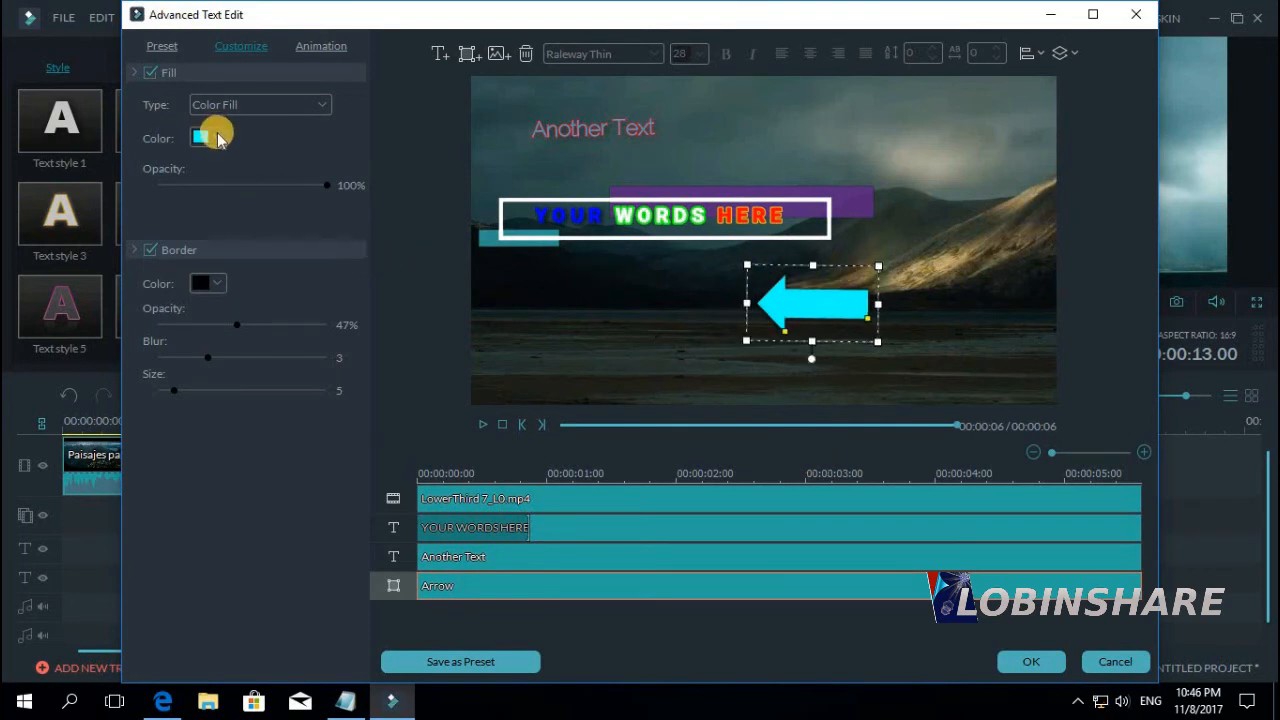
- Give the arrow a yellow-to-red gradient fill and move it slightly to the left
{"action": "left_click", "coordinate": [218, 139]}
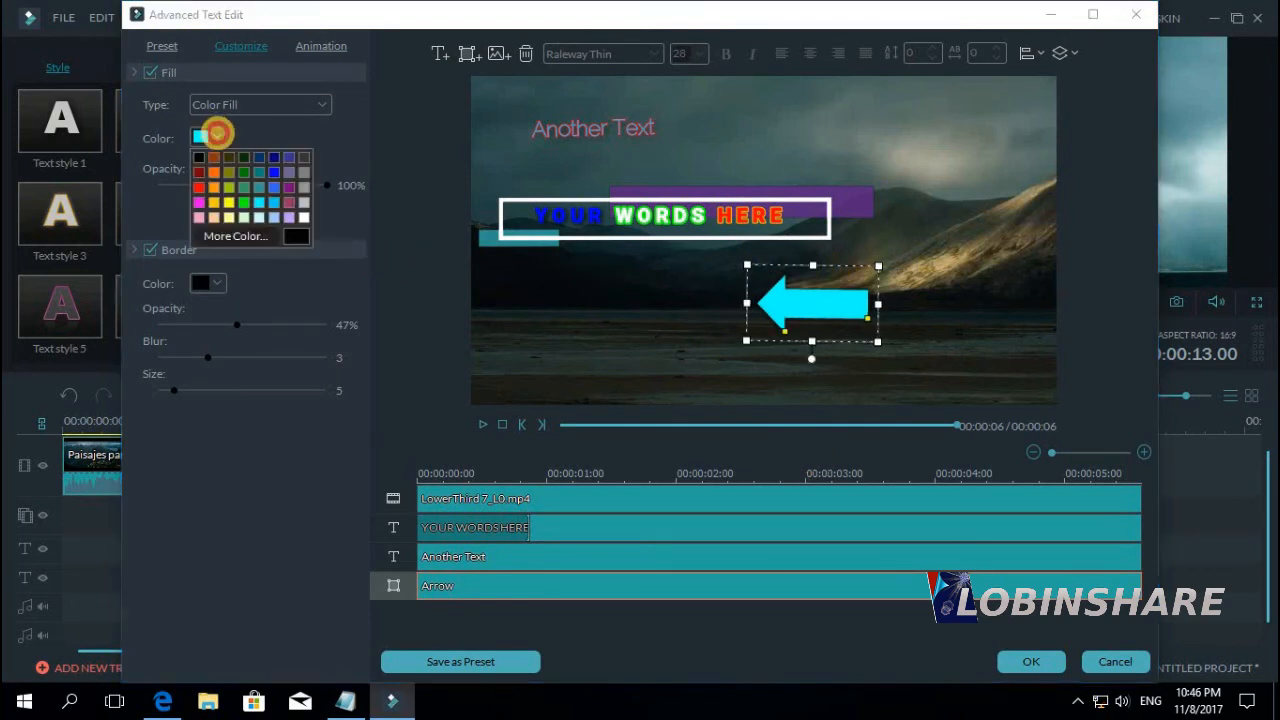
{"action": "left_click", "coordinate": [214, 204]}
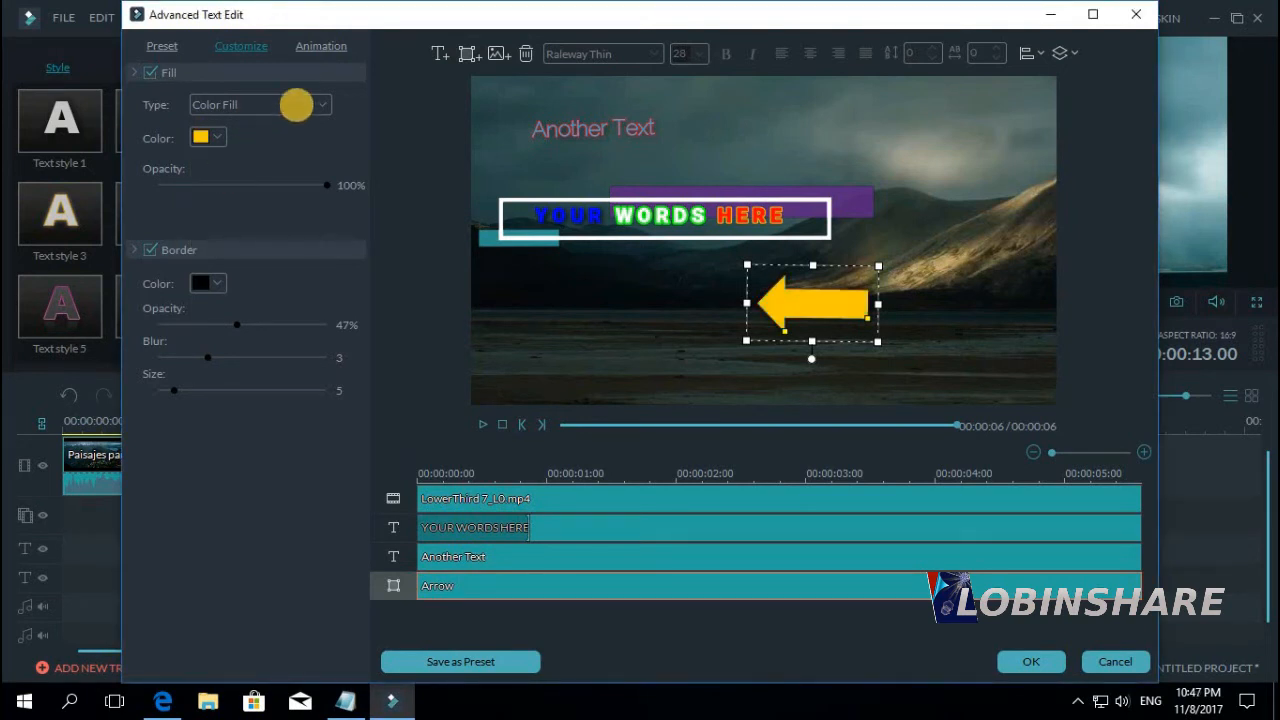
{"action": "left_click", "coordinate": [300, 103]}
{"action": "left_click", "coordinate": [282, 140]}
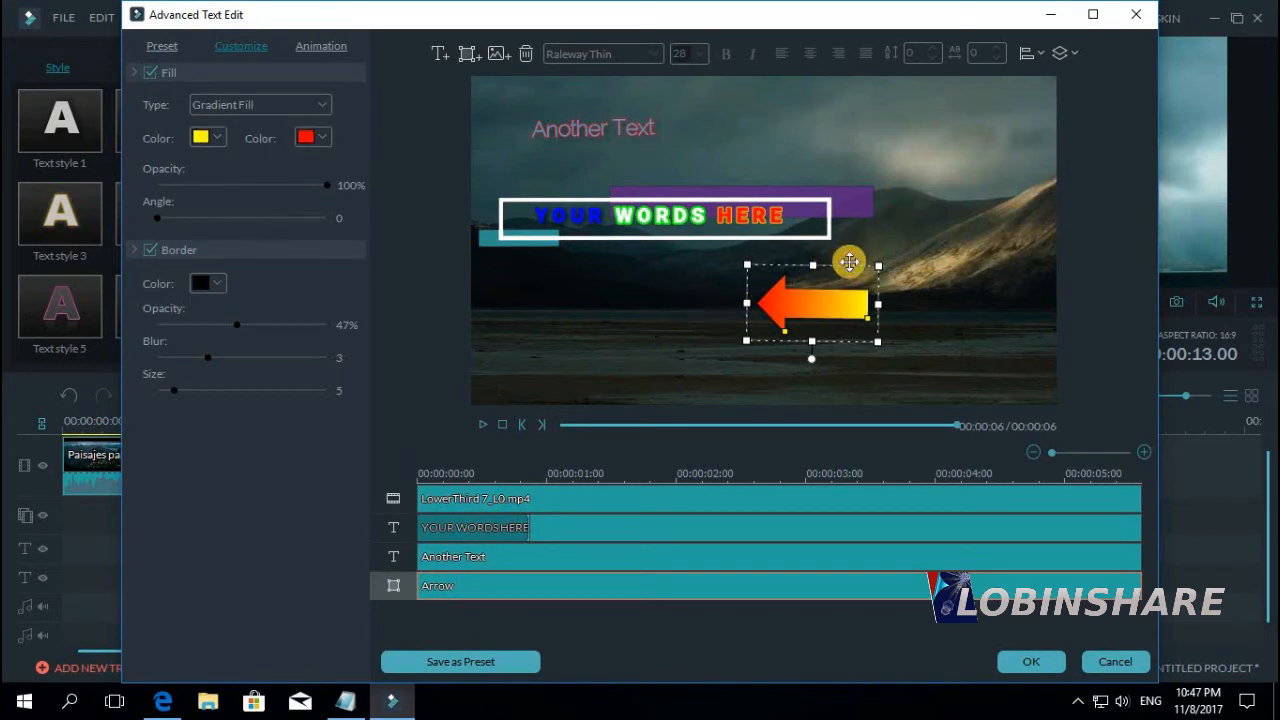
{"action": "left_click_drag", "start_coordinate": [849, 263], "coordinate": [809, 266]}
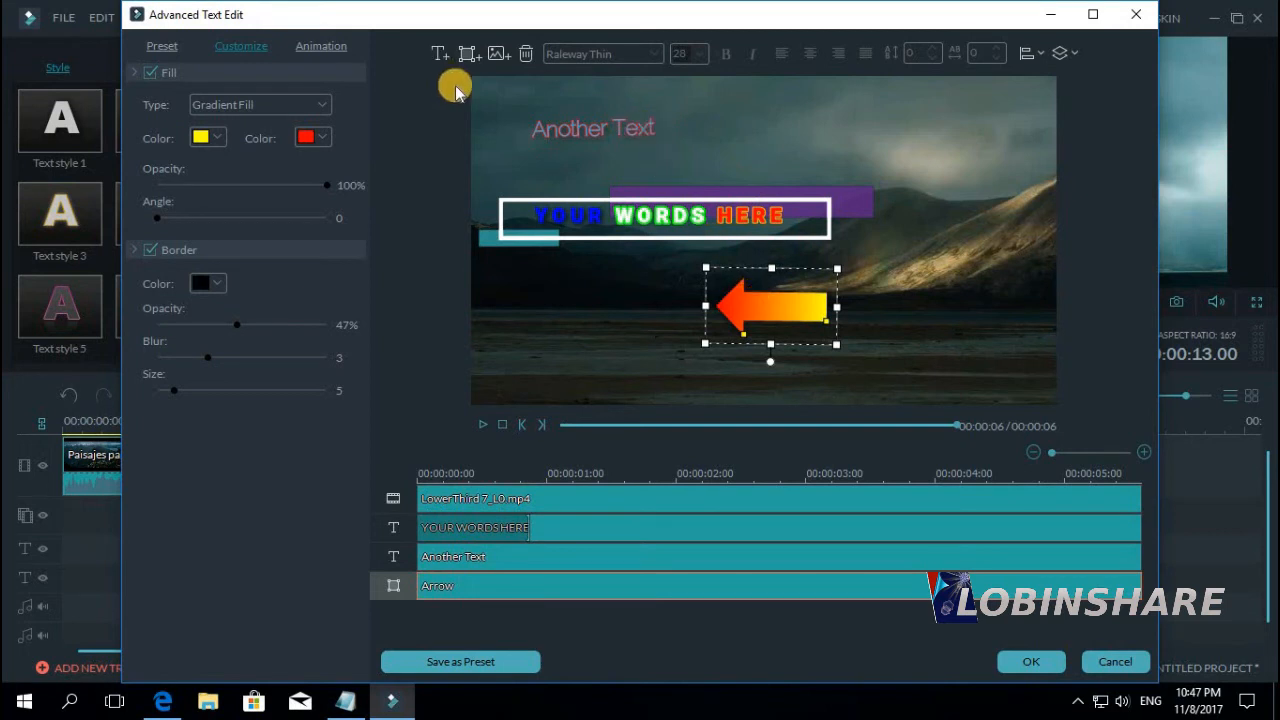
{"action": "left_click", "coordinate": [468, 48]}
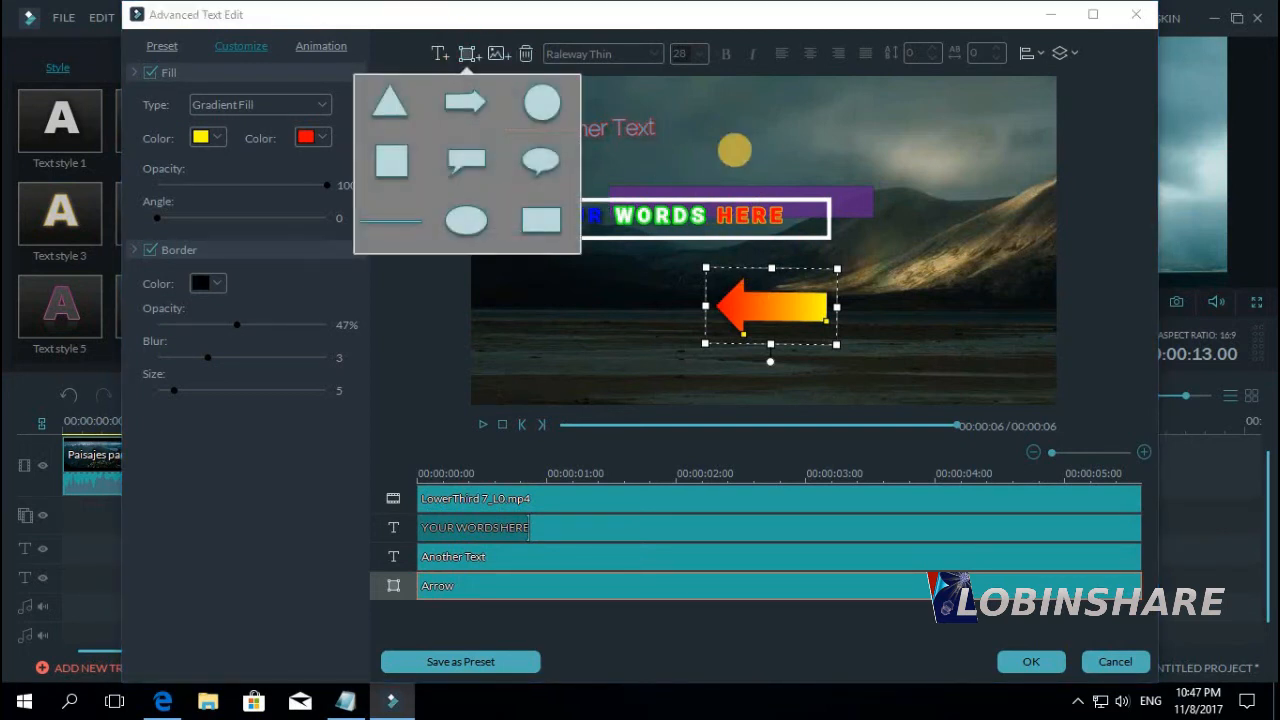
{"action": "left_click", "coordinate": [799, 153]}
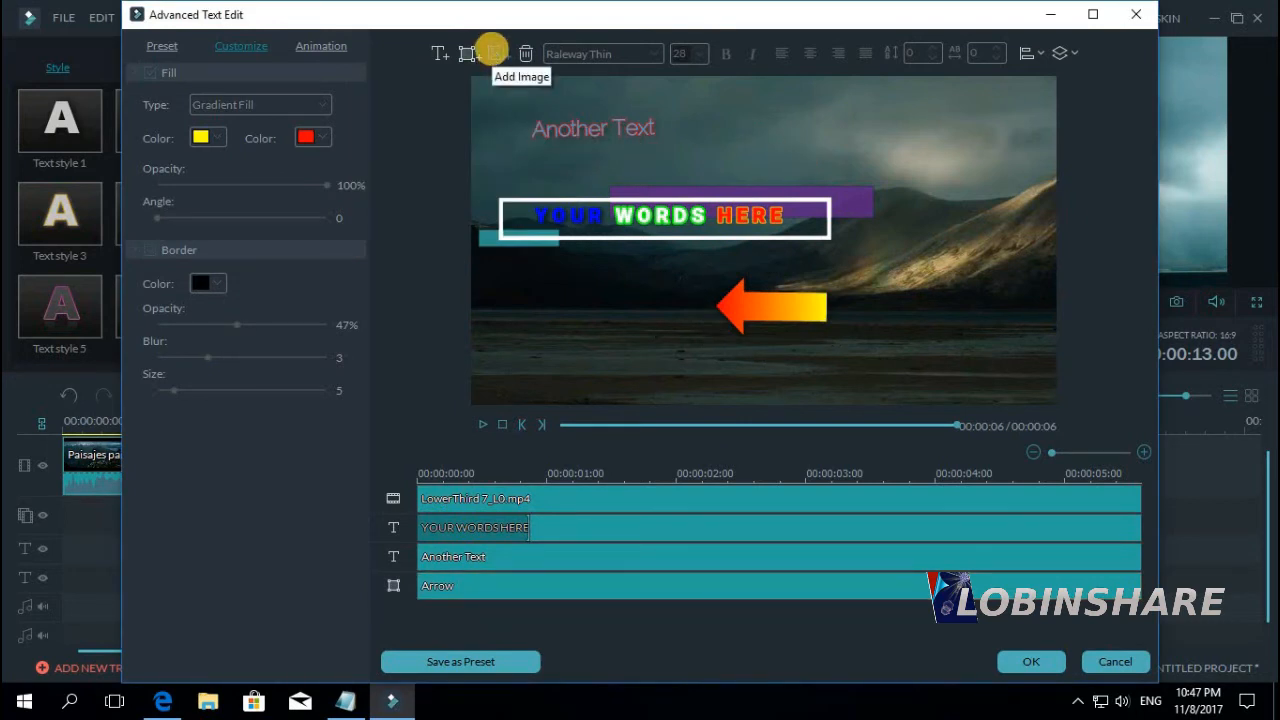
- Insert the image Gohan_Sin_Fondo from the Pictures folder into the title
{"action": "left_click", "coordinate": [493, 53]}
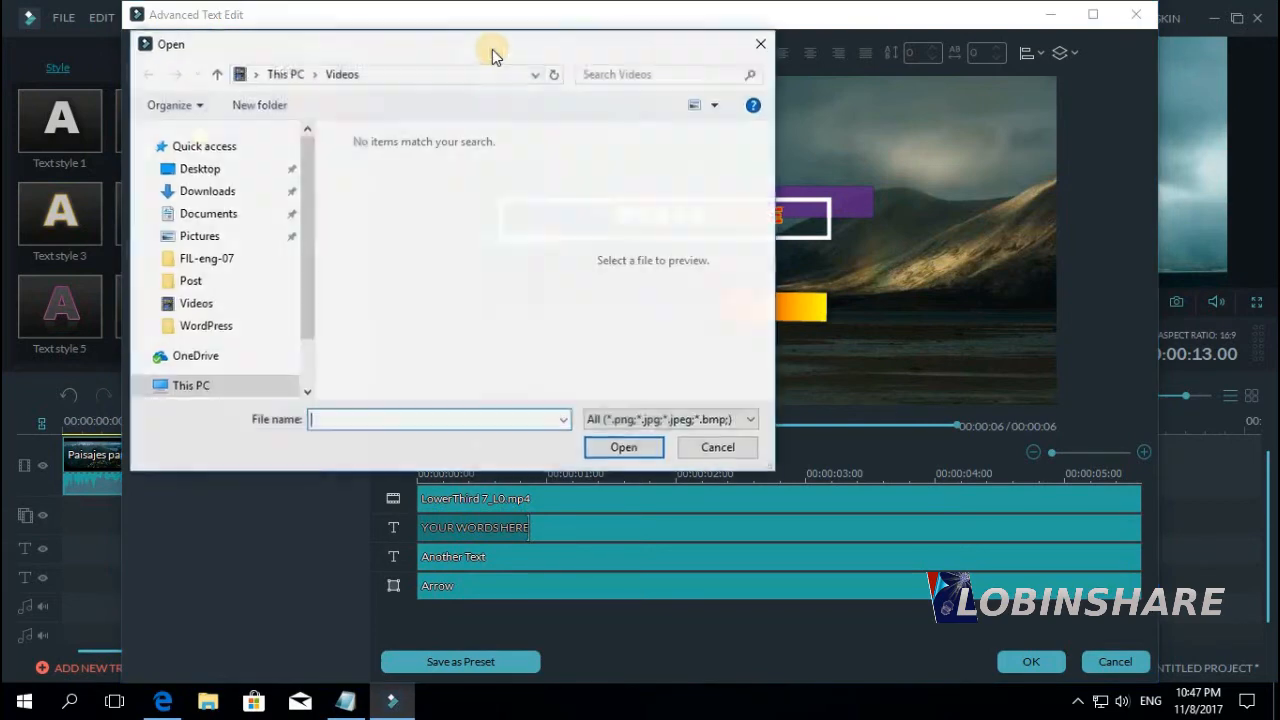
{"action": "left_click", "coordinate": [289, 236]}
{"action": "left_click_drag", "start_coordinate": [521, 143], "coordinate": [520, 207]}
{"action": "left_click", "coordinate": [399, 218]}
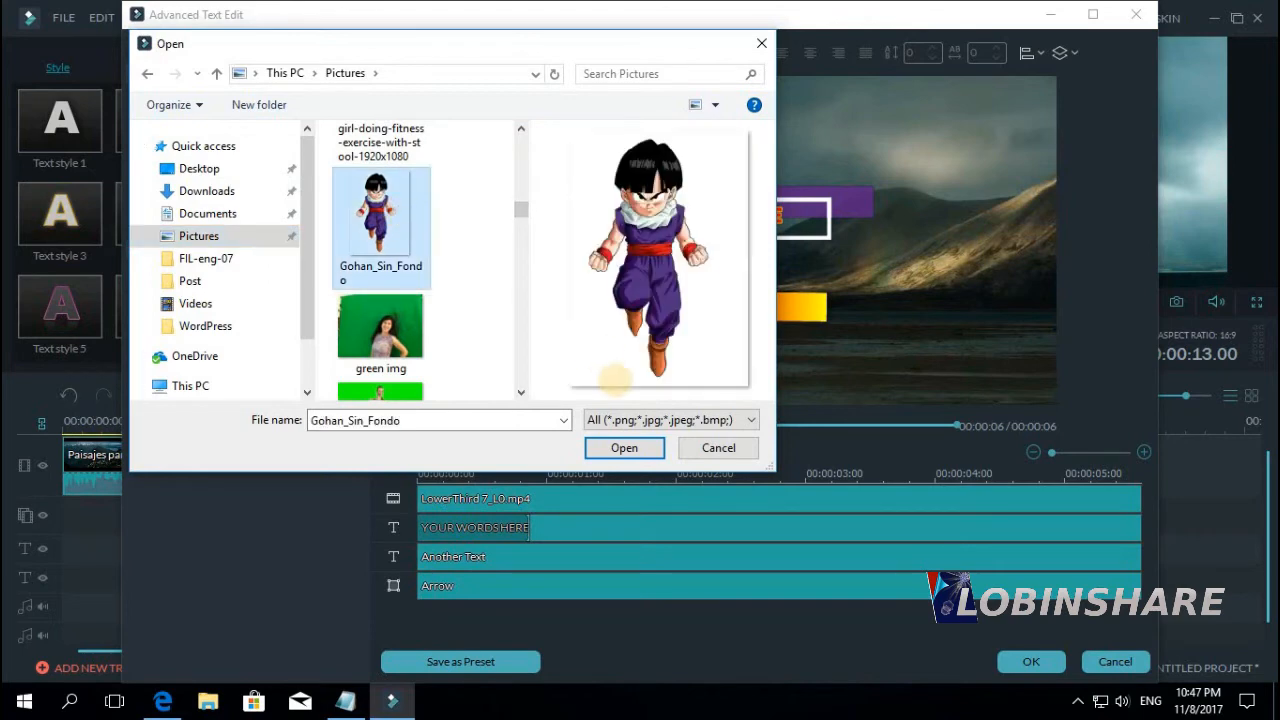
{"action": "left_click", "coordinate": [624, 447]}
- Shrink the inserted Gohan_Sin_Fondo image and move it up over the left part of the title
{"action": "left_click_drag", "start_coordinate": [755, 160], "coordinate": [716, 211]}
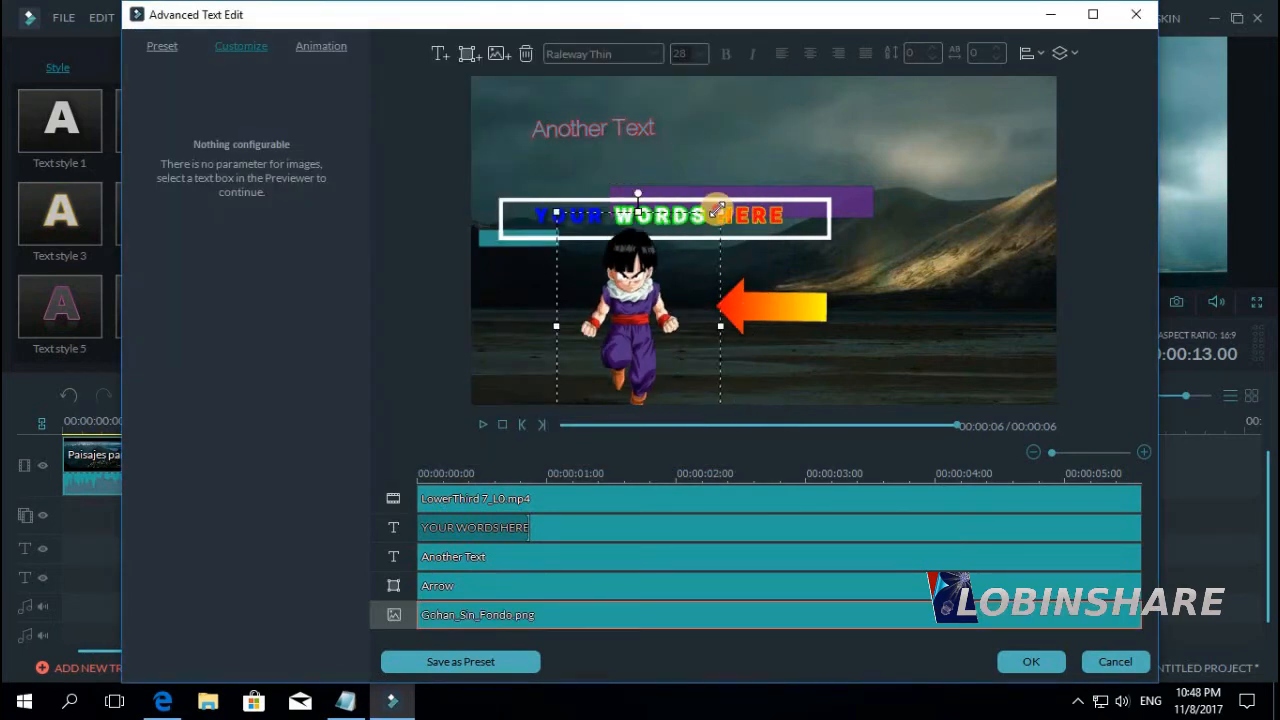
{"action": "left_click_drag", "start_coordinate": [680, 304], "coordinate": [638, 218]}
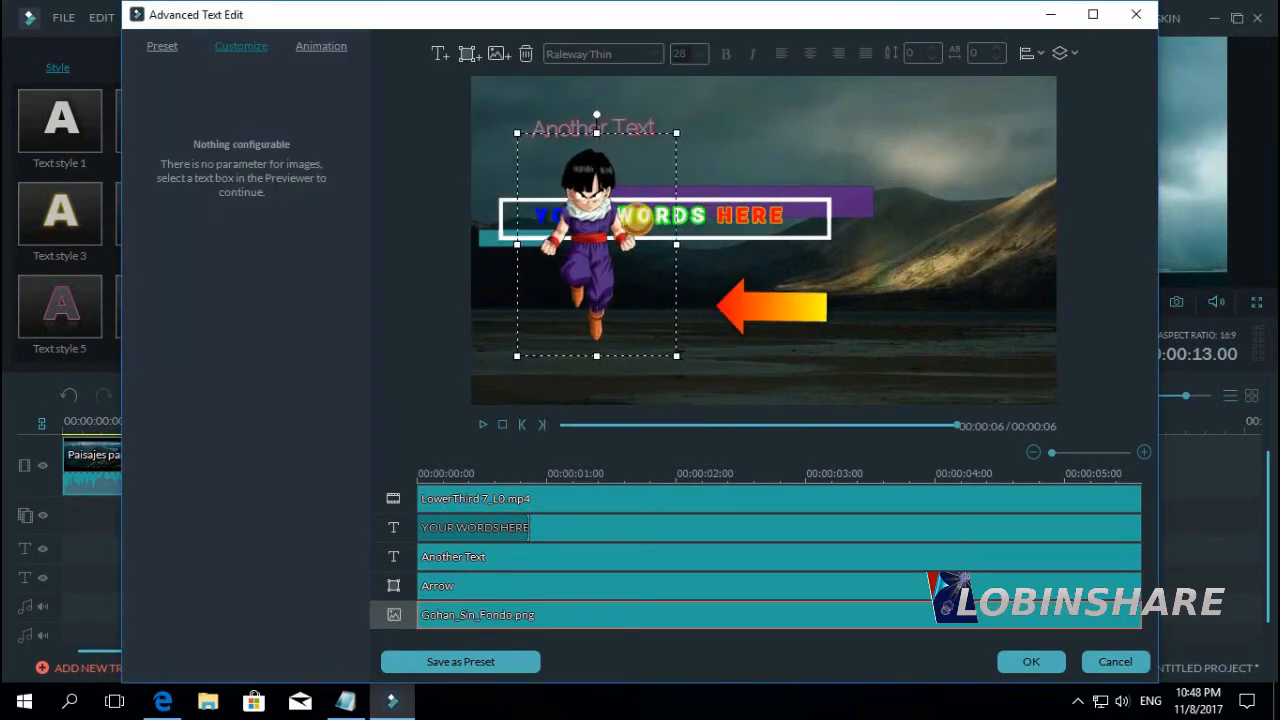
{"action": "mouse_move", "coordinate": [596, 115]}
{"action": "left_mouse_down"}
{"action": "mouse_move", "coordinate": [652, 126]}
{"action": "mouse_move", "coordinate": [597, 115]}
{"action": "left_mouse_up"}
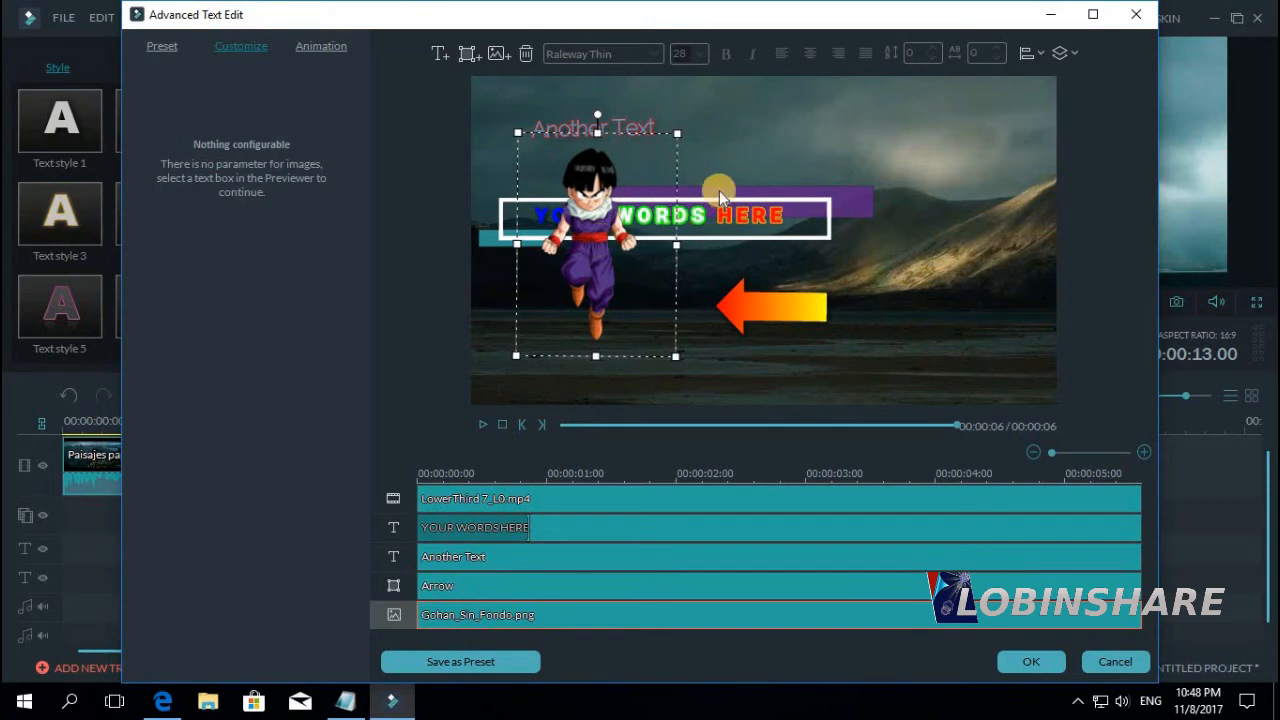
- Send the Gohan_Sin_Fondo image to the back and shift it slightly up and left, behind the word "YOUR"
{"action": "left_click", "coordinate": [1066, 54]}
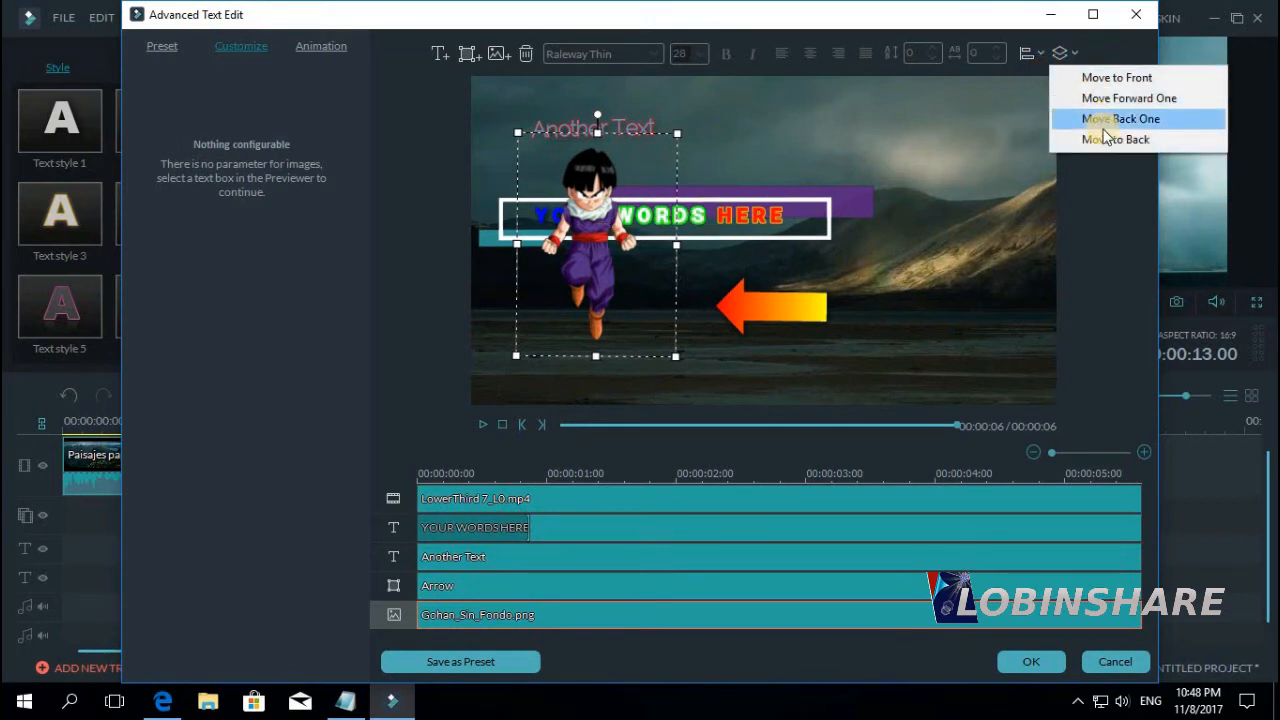
{"action": "left_click", "coordinate": [1075, 139]}
{"action": "left_click_drag", "start_coordinate": [679, 192], "coordinate": [635, 178]}
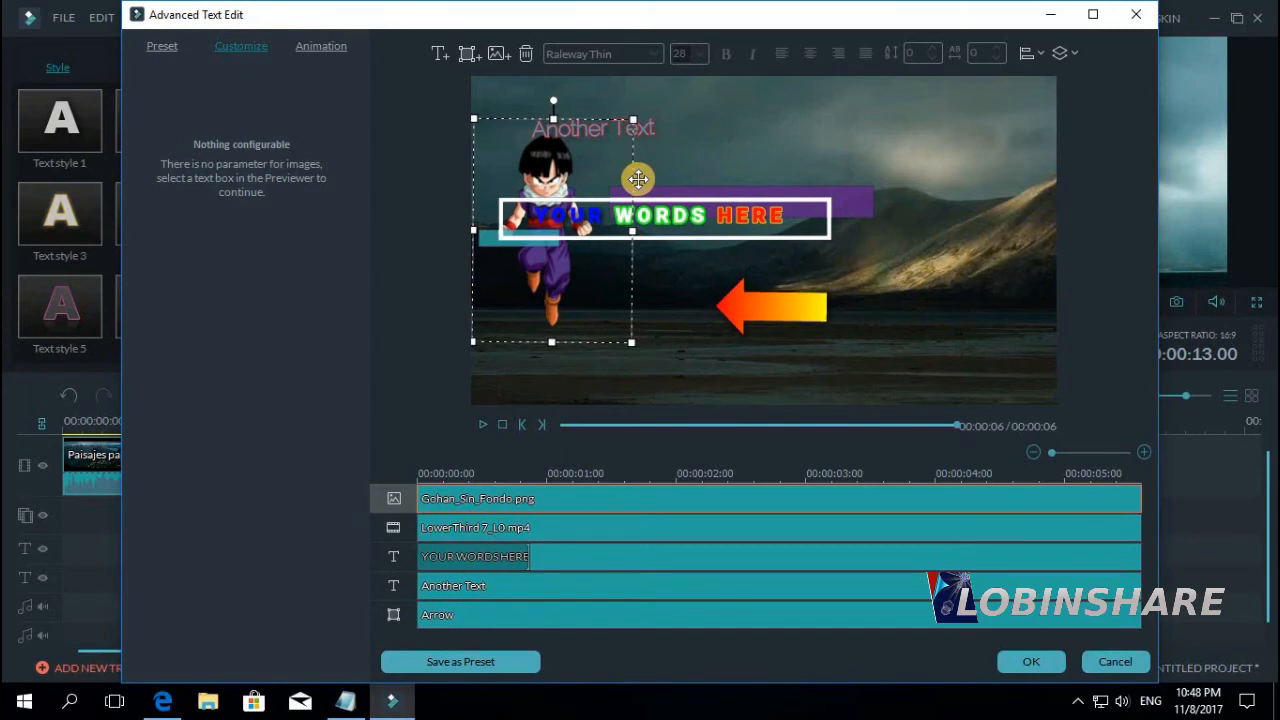
- Insert the image Ssj4_gohan_by_brolyeuphyfusion9500-d4w7n8v, shrink it slightly and place it beyond the title's right end
{"action": "left_click", "coordinate": [497, 55]}
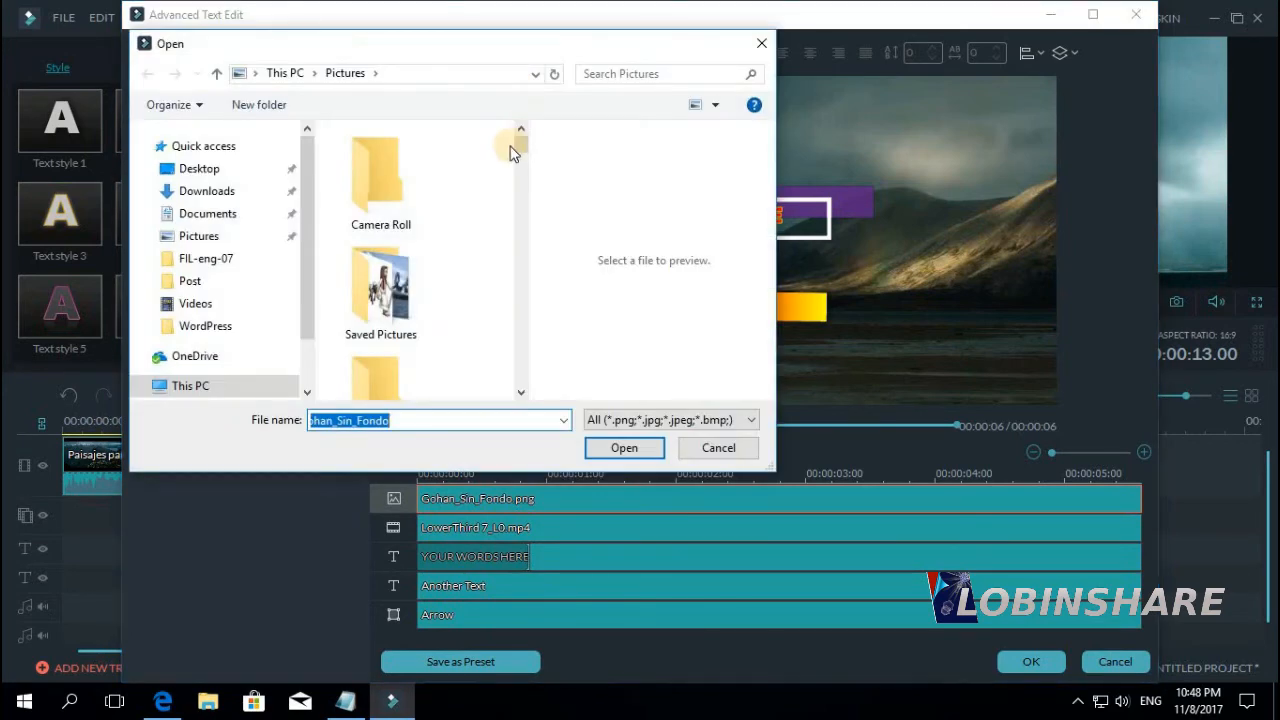
{"action": "left_click_drag", "start_coordinate": [518, 148], "coordinate": [520, 317]}
{"action": "left_click", "coordinate": [381, 310]}
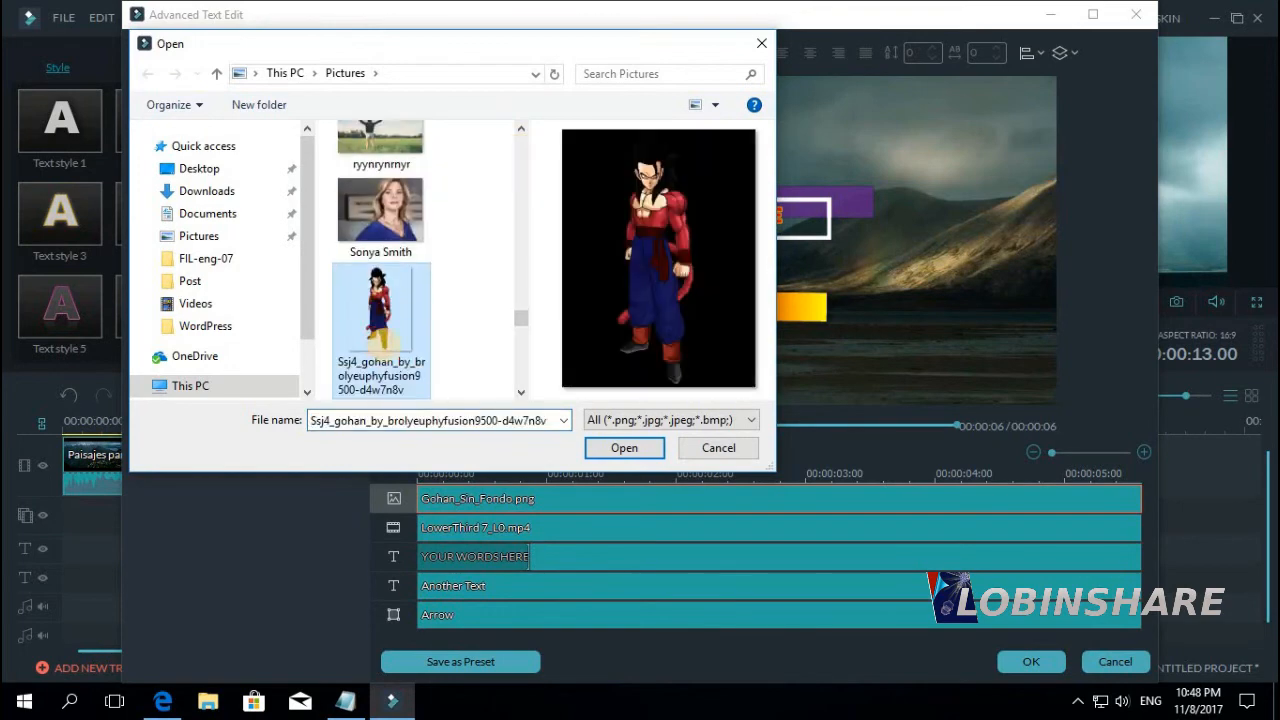
{"action": "left_click", "coordinate": [626, 447]}
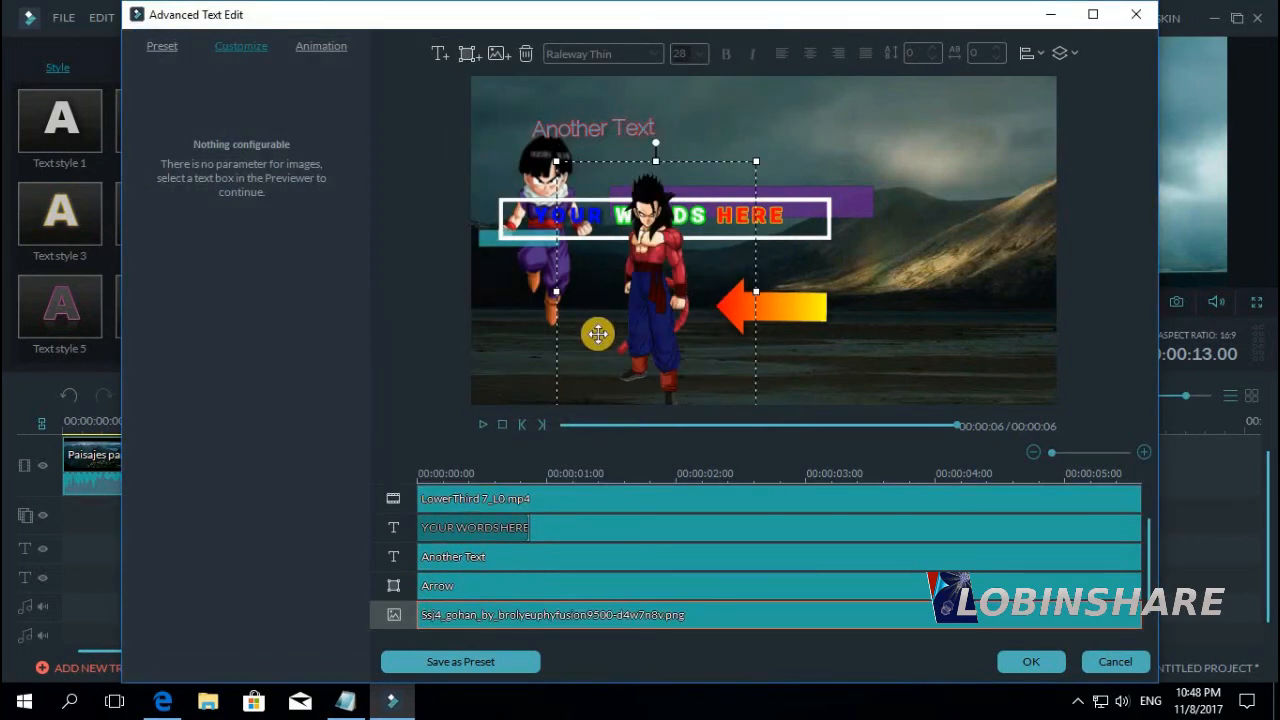
{"action": "left_click_drag", "start_coordinate": [690, 165], "coordinate": [973, 146]}
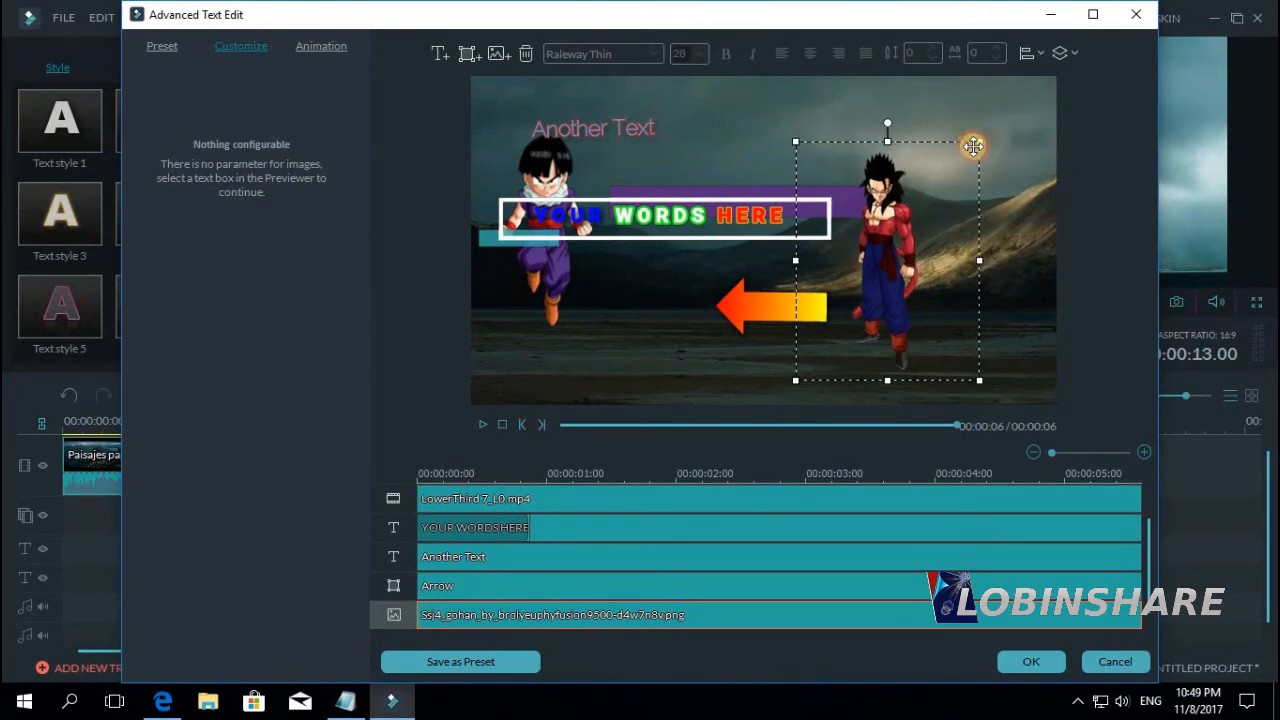
- Make the left character image slightly smaller and enlarge the right character image
{"action": "left_click", "coordinate": [552, 170]}
{"action": "left_click", "coordinate": [546, 315]}
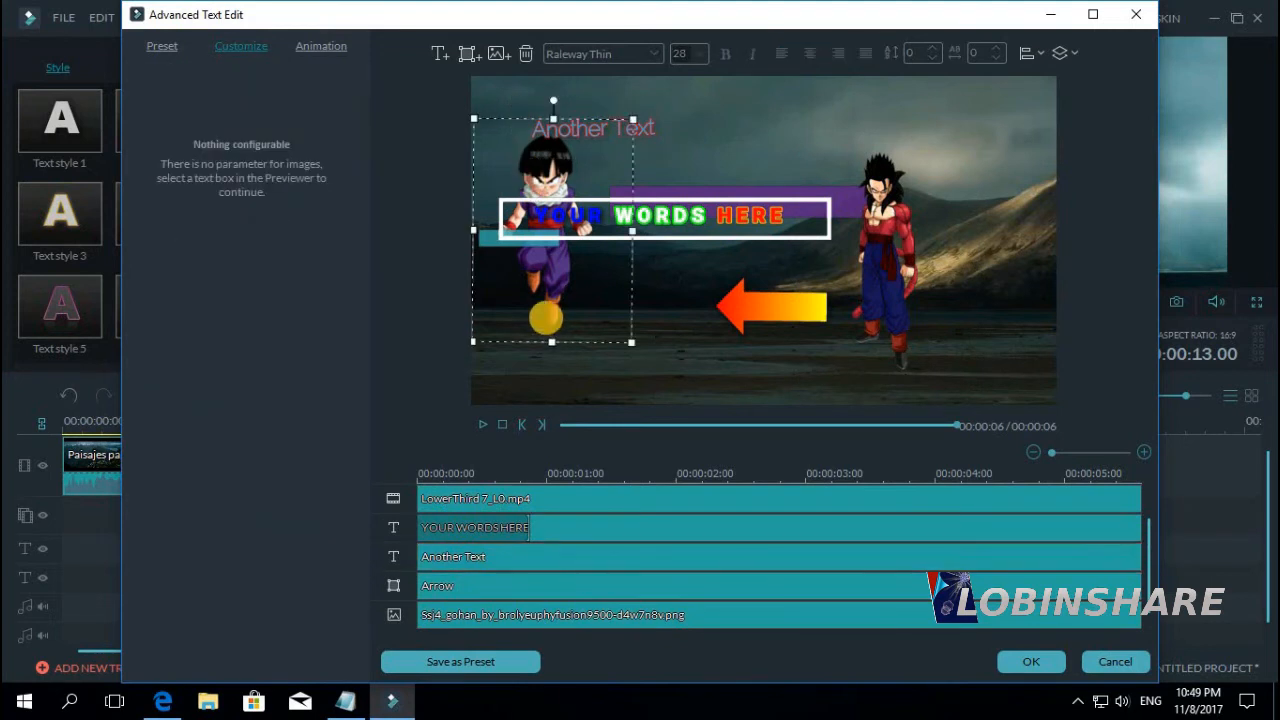
{"action": "mouse_move", "coordinate": [631, 119]}
{"action": "left_mouse_down"}
{"action": "mouse_move", "coordinate": [606, 129]}
{"action": "mouse_move", "coordinate": [600, 160]}
{"action": "mouse_move", "coordinate": [556, 170]}
{"action": "mouse_move", "coordinate": [614, 130]}
{"action": "left_mouse_up"}
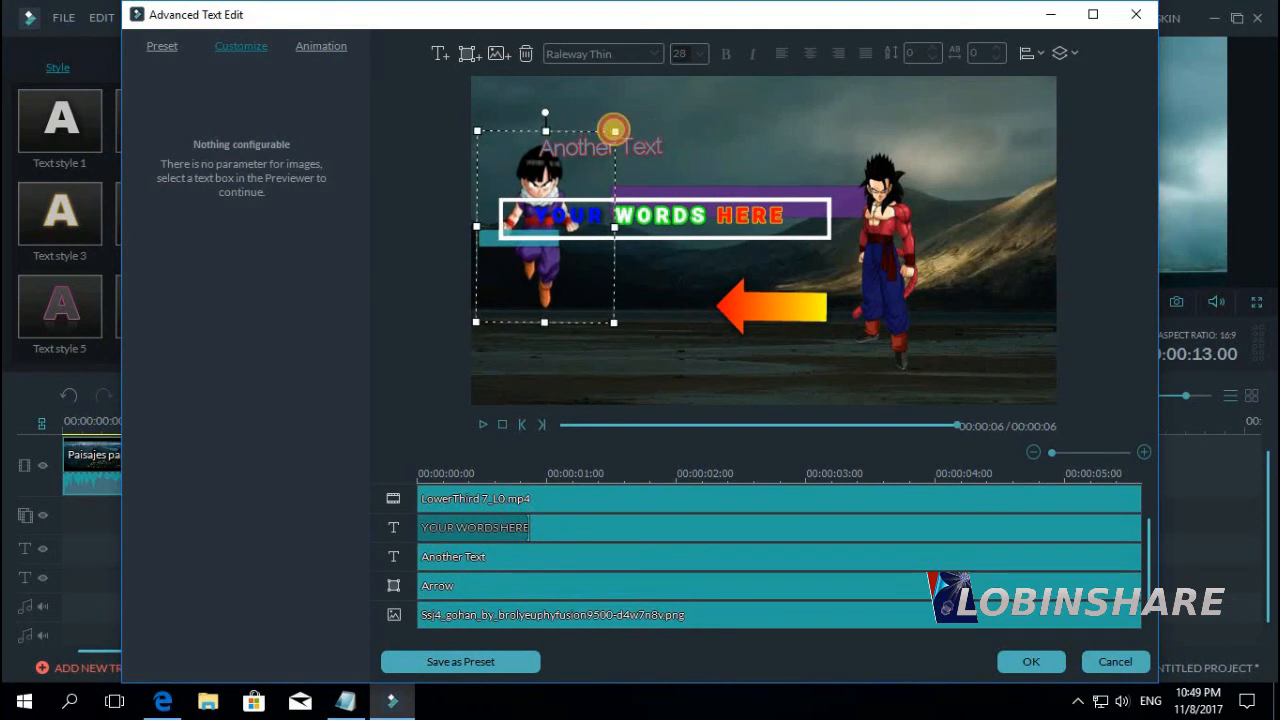
{"action": "left_click", "coordinate": [907, 200]}
{"action": "left_click_drag", "start_coordinate": [997, 114], "coordinate": [1007, 109]}
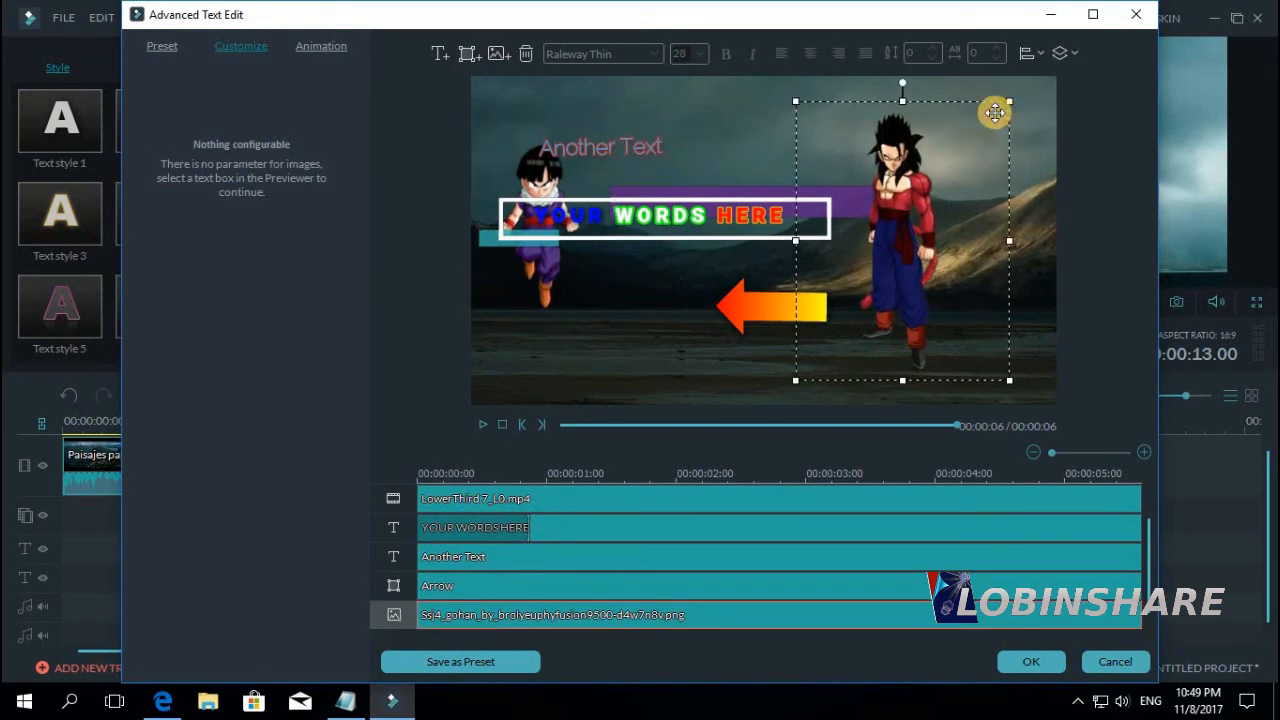
- Review the two texts and the arrow, and nudge the right character image slightly to the left
{"action": "left_click", "coordinate": [659, 223]}
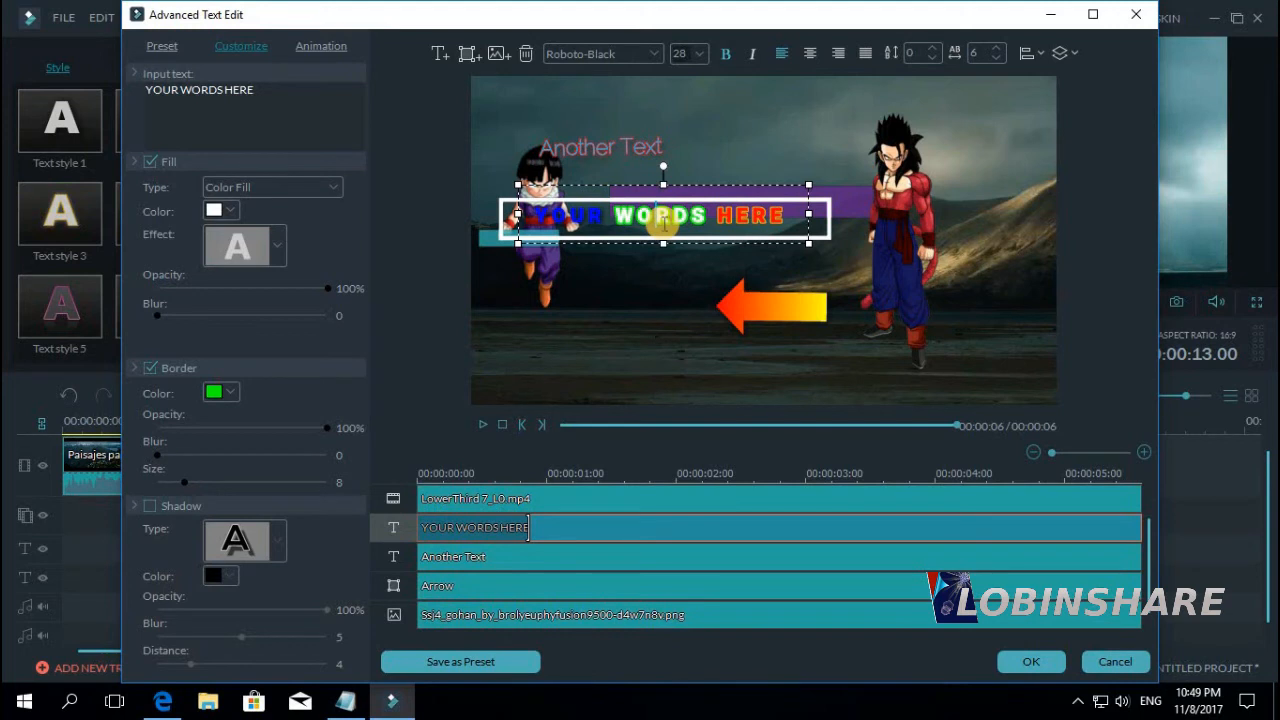
{"action": "left_click", "coordinate": [617, 147]}
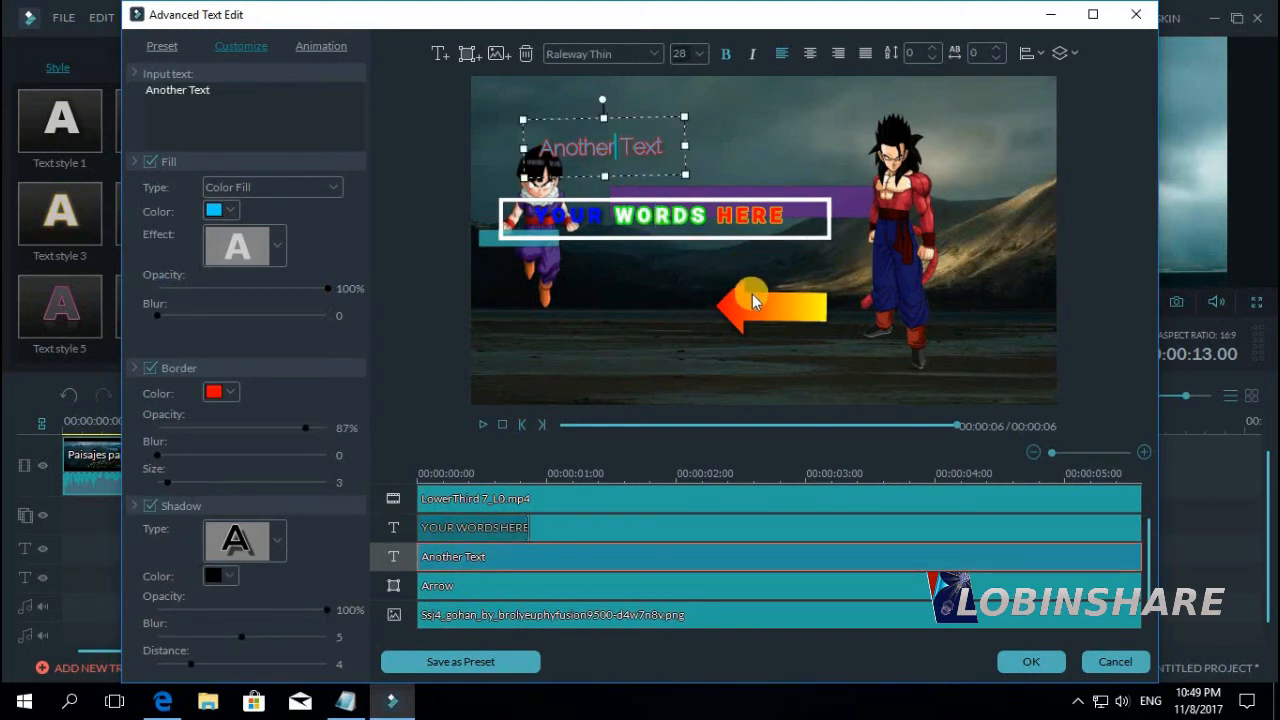
{"action": "left_click", "coordinate": [782, 292]}
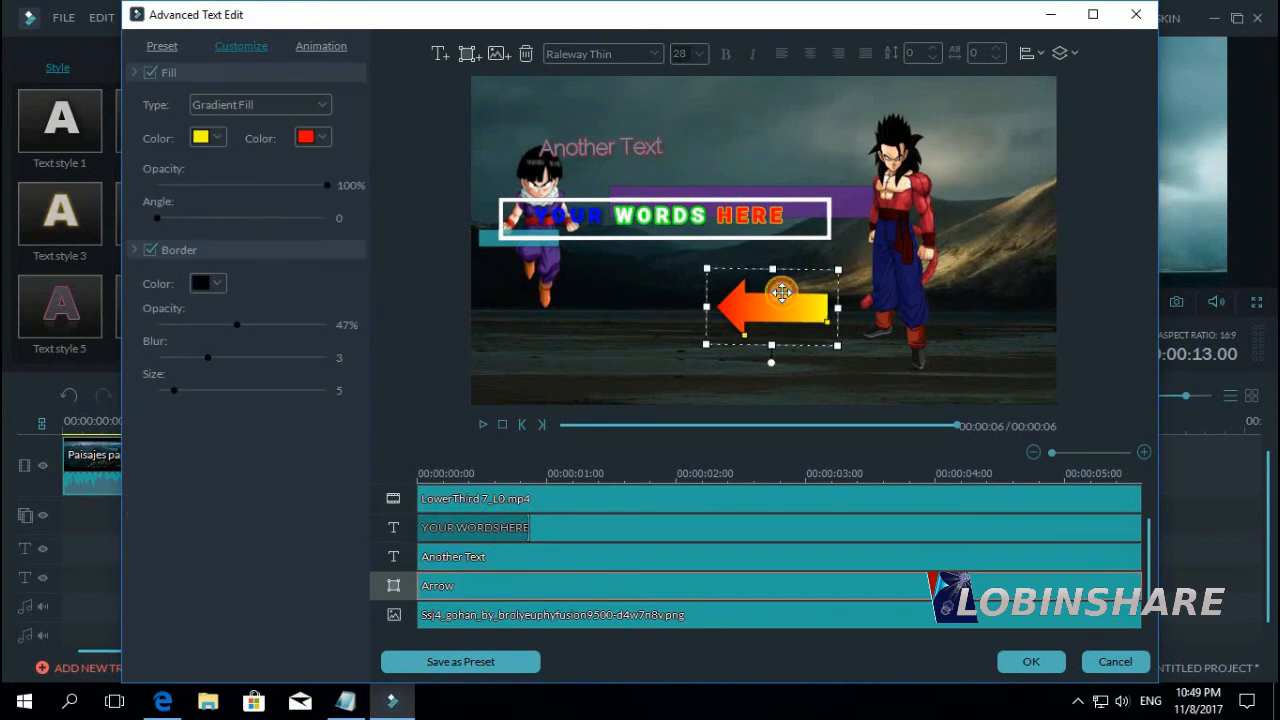
{"action": "left_click", "coordinate": [887, 180]}
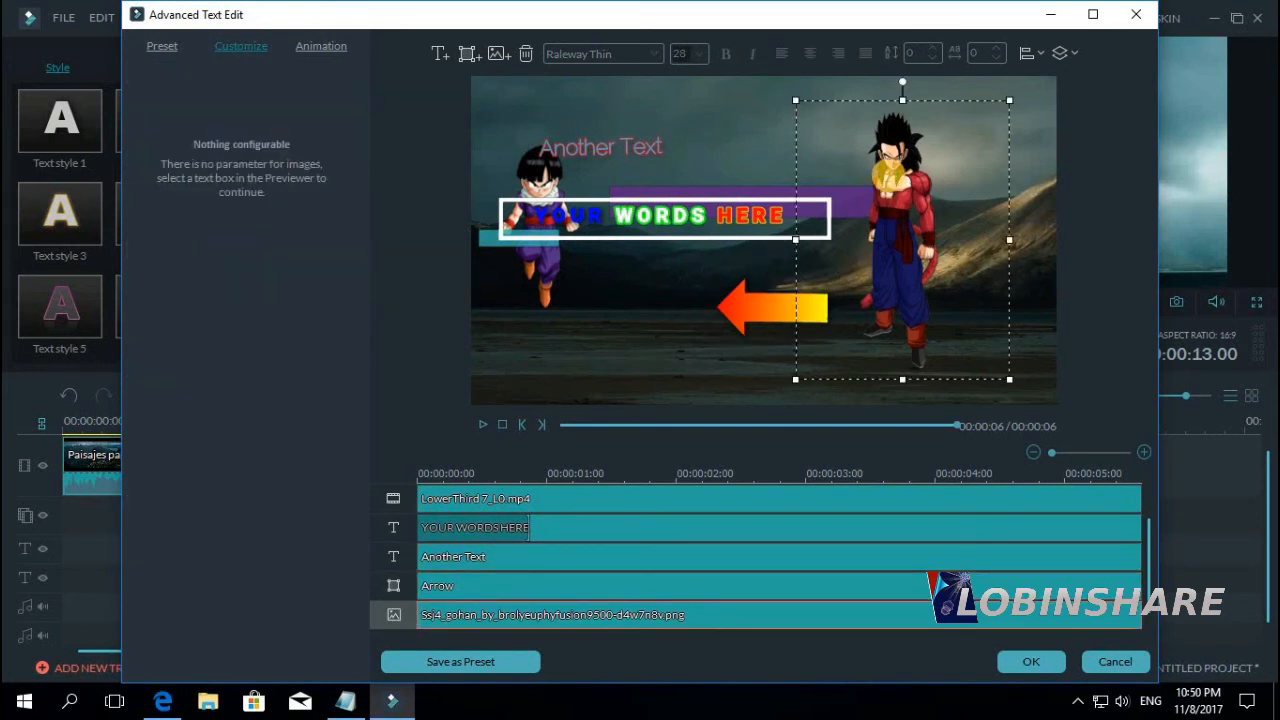
{"action": "mouse_move", "coordinate": [888, 177]}
{"action": "left_mouse_down"}
{"action": "mouse_move", "coordinate": [902, 177]}
{"action": "mouse_move", "coordinate": [884, 176]}
{"action": "left_mouse_up"}
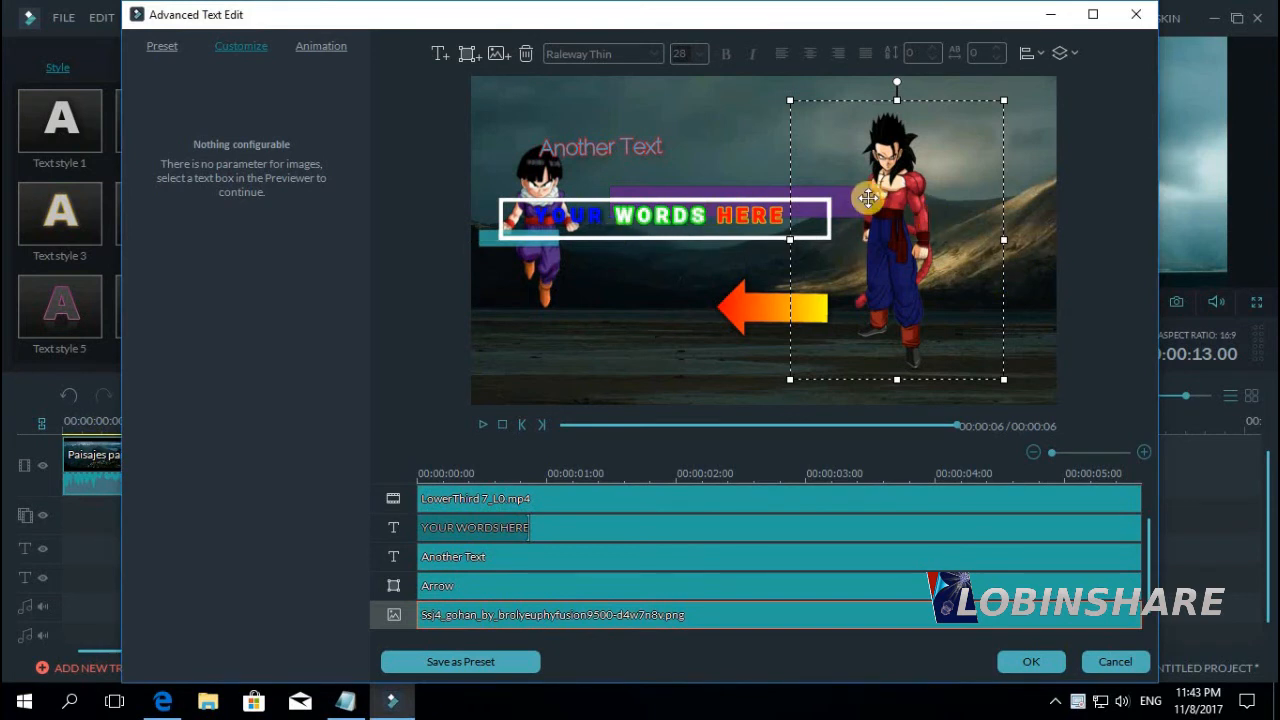
{"action": "left_click", "coordinate": [541, 290]}
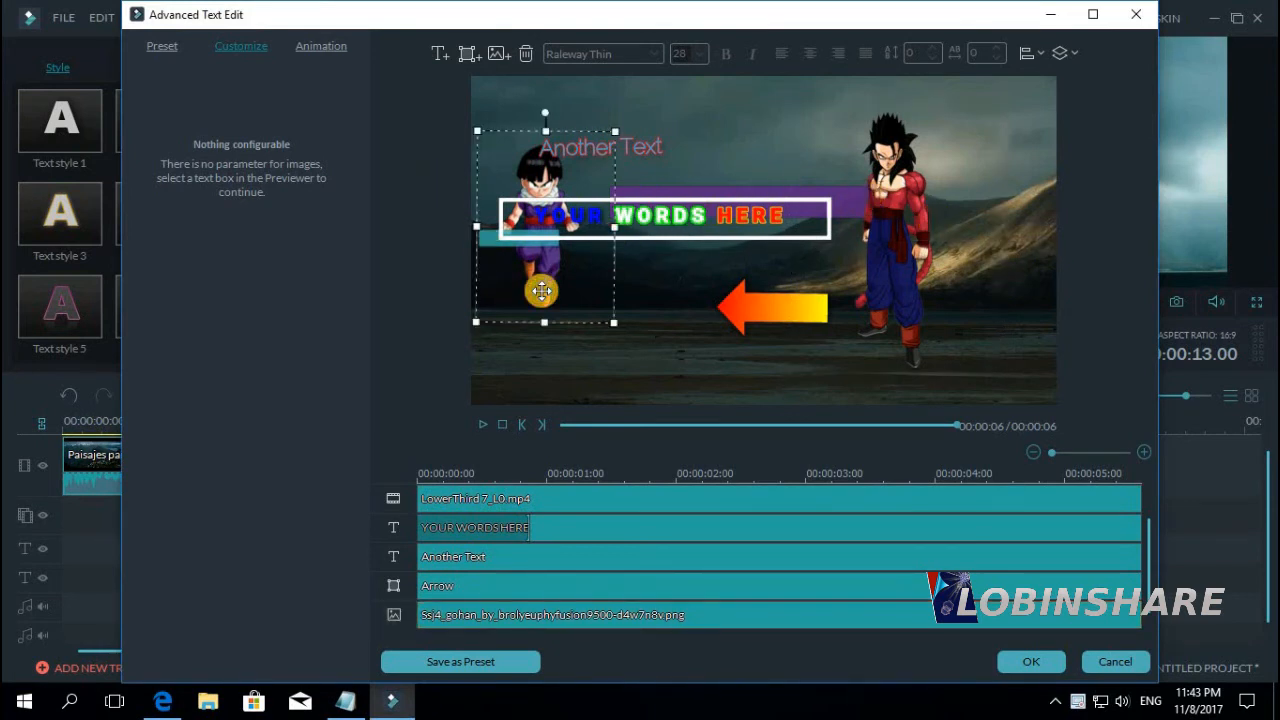
{"action": "left_click", "coordinate": [789, 320]}
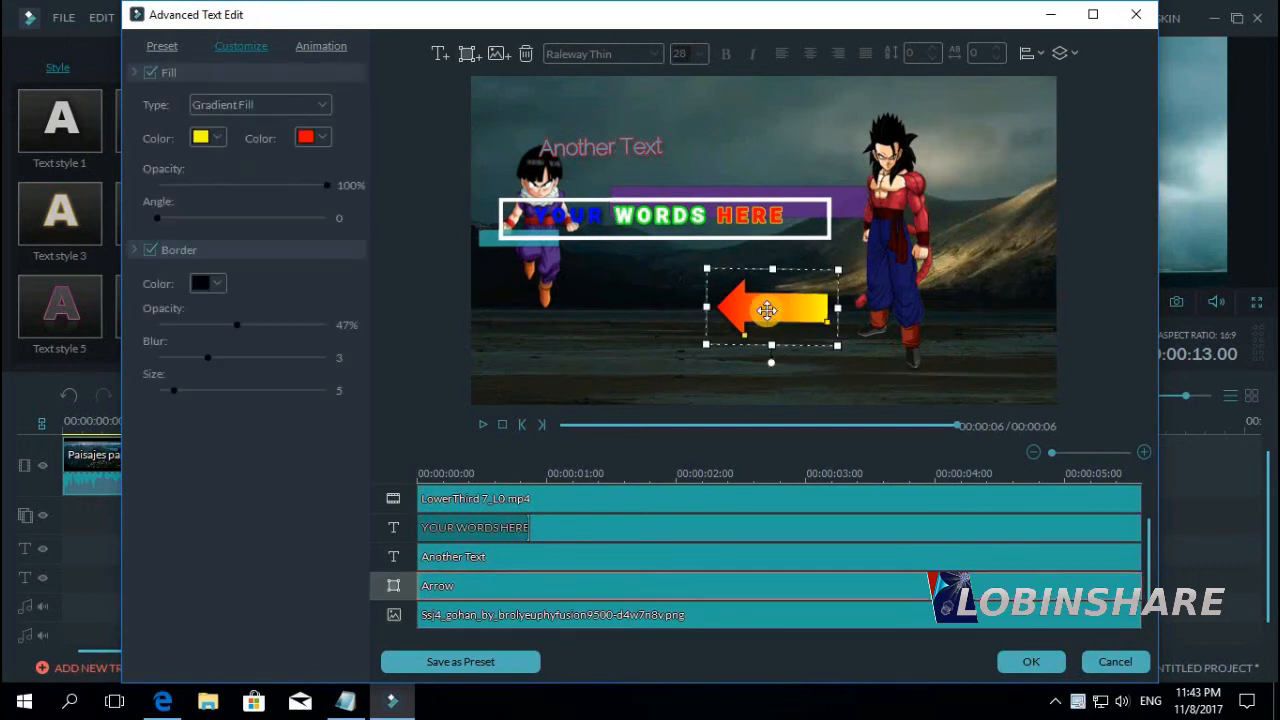
{"action": "left_click", "coordinate": [757, 190]}
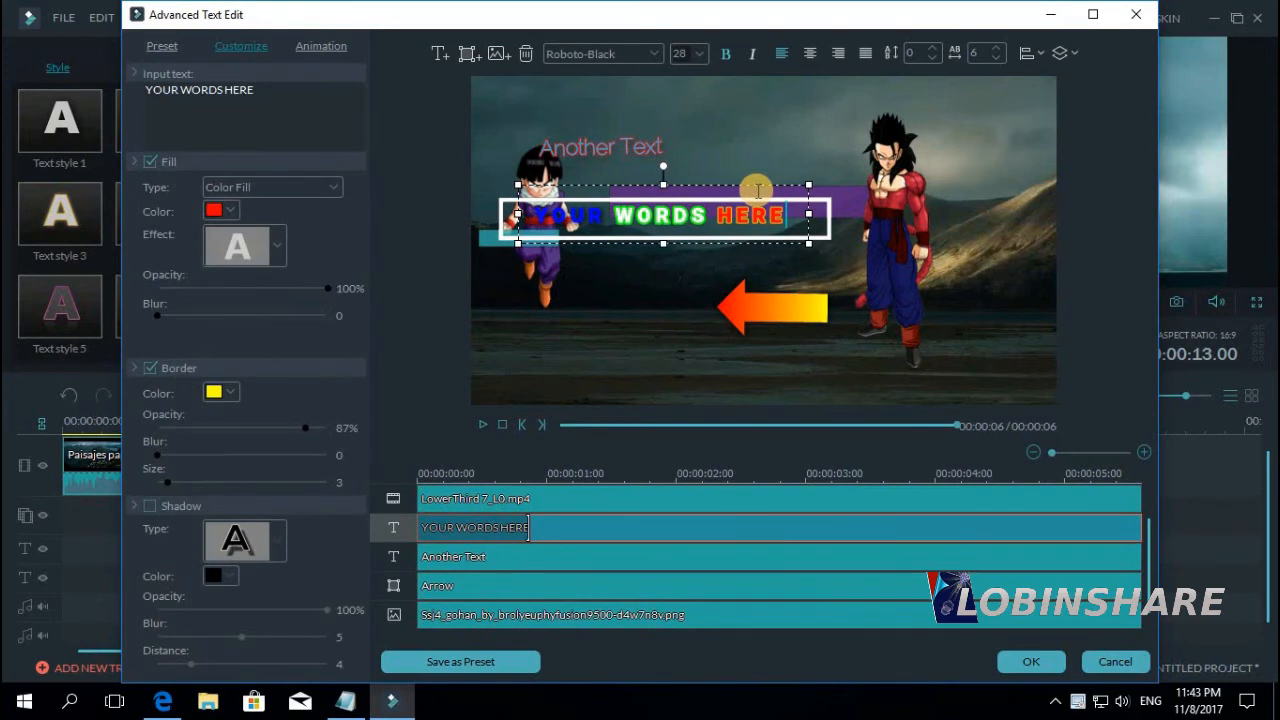
{"action": "left_click", "coordinate": [698, 365]}
{"action": "left_click", "coordinate": [603, 369]}
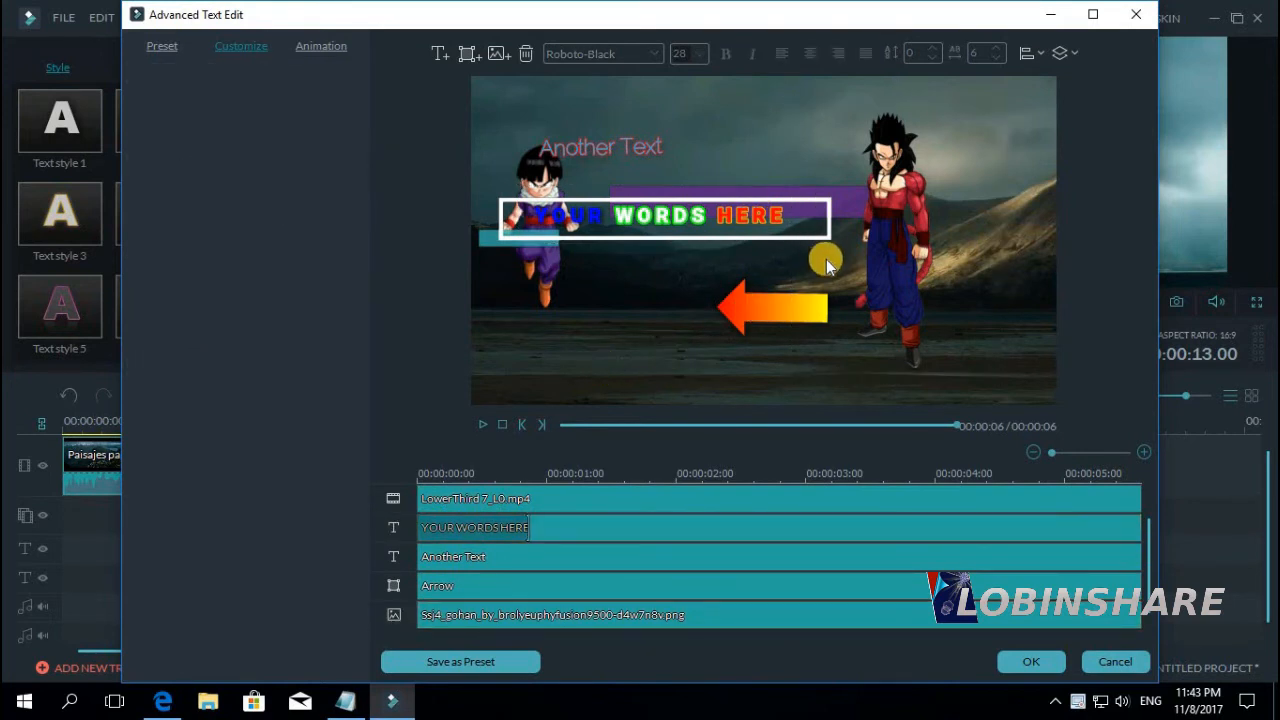
- Apply the "Fly in and Fly" animation to the right character image
{"action": "left_click", "coordinate": [885, 230]}
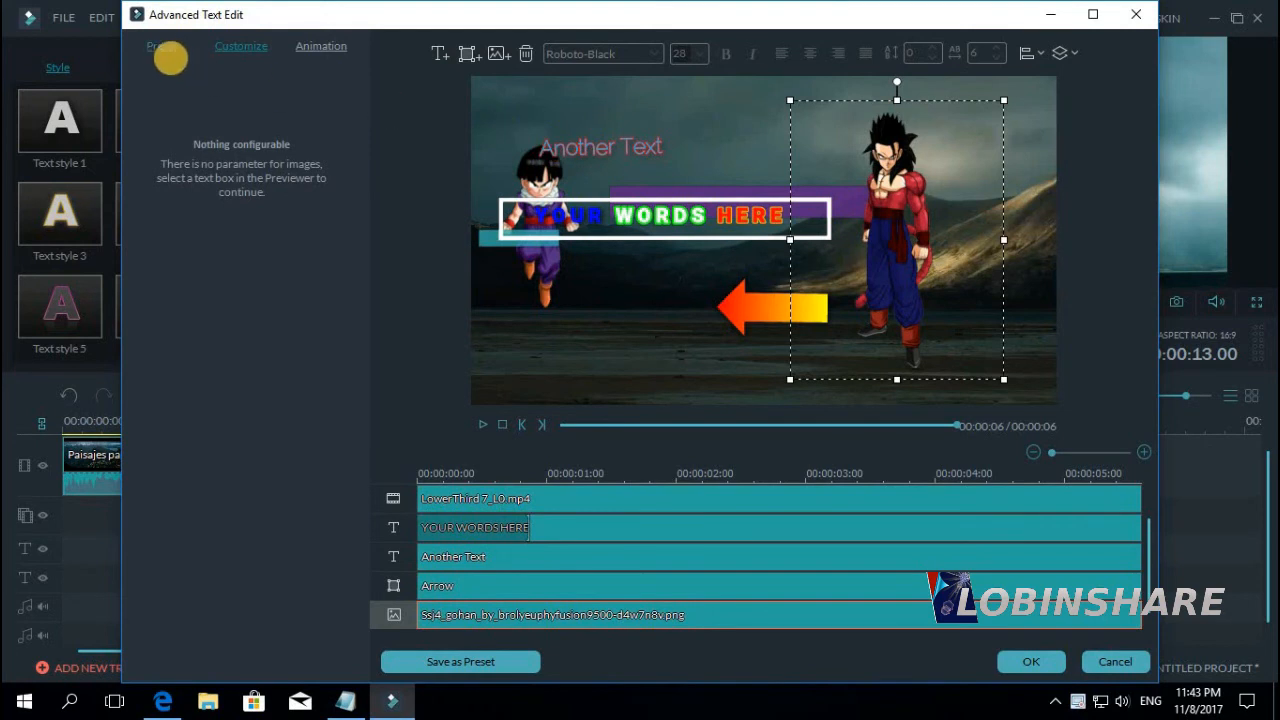
{"action": "left_click", "coordinate": [165, 47]}
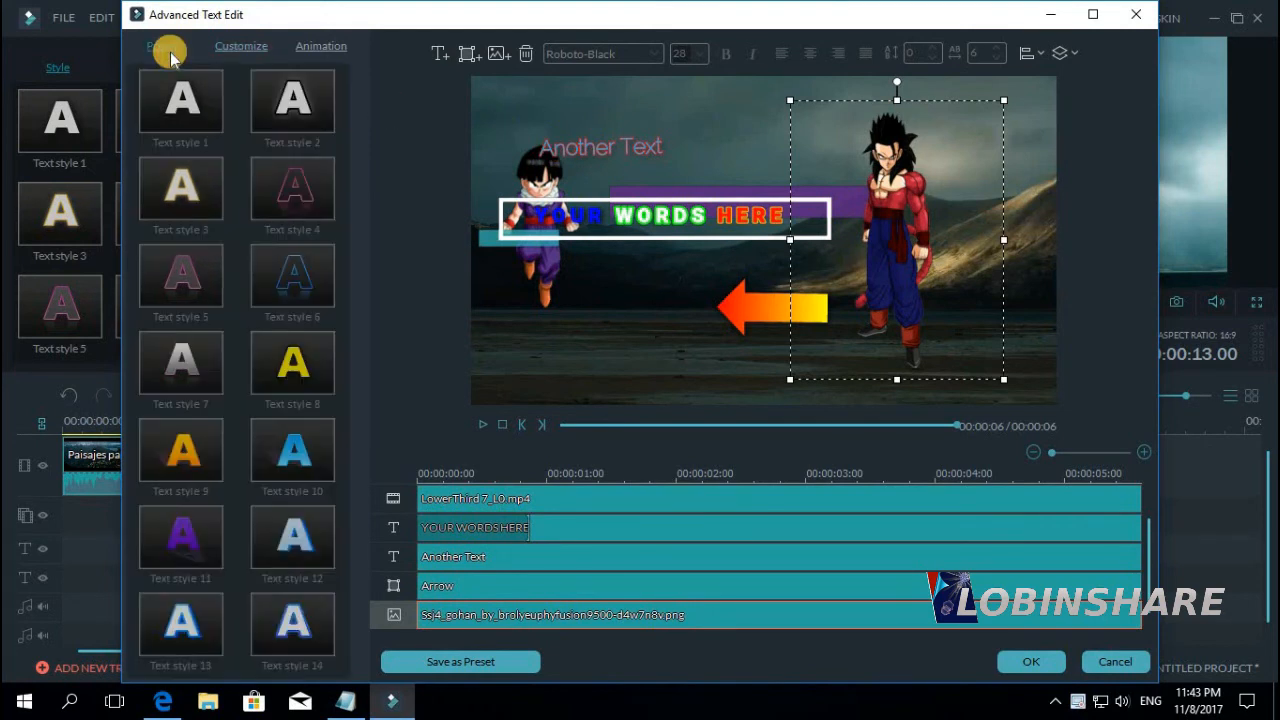
{"action": "left_click", "coordinate": [241, 47]}
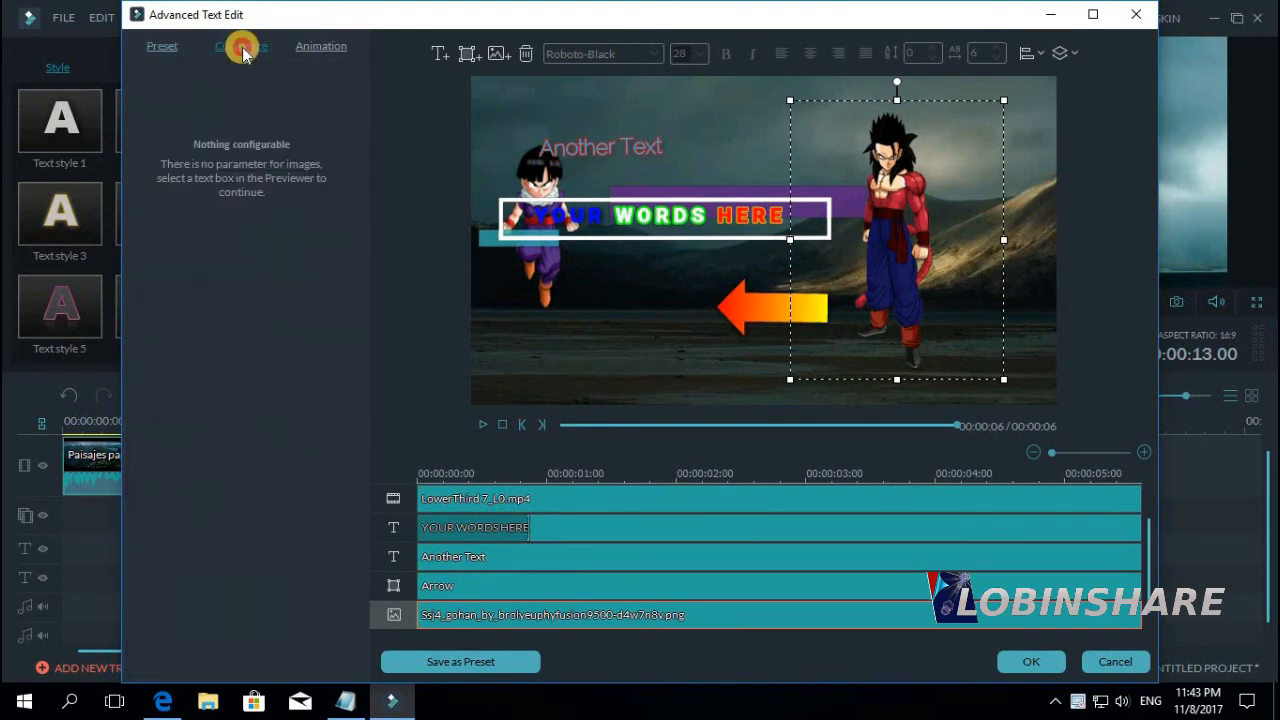
{"action": "left_click", "coordinate": [318, 47]}
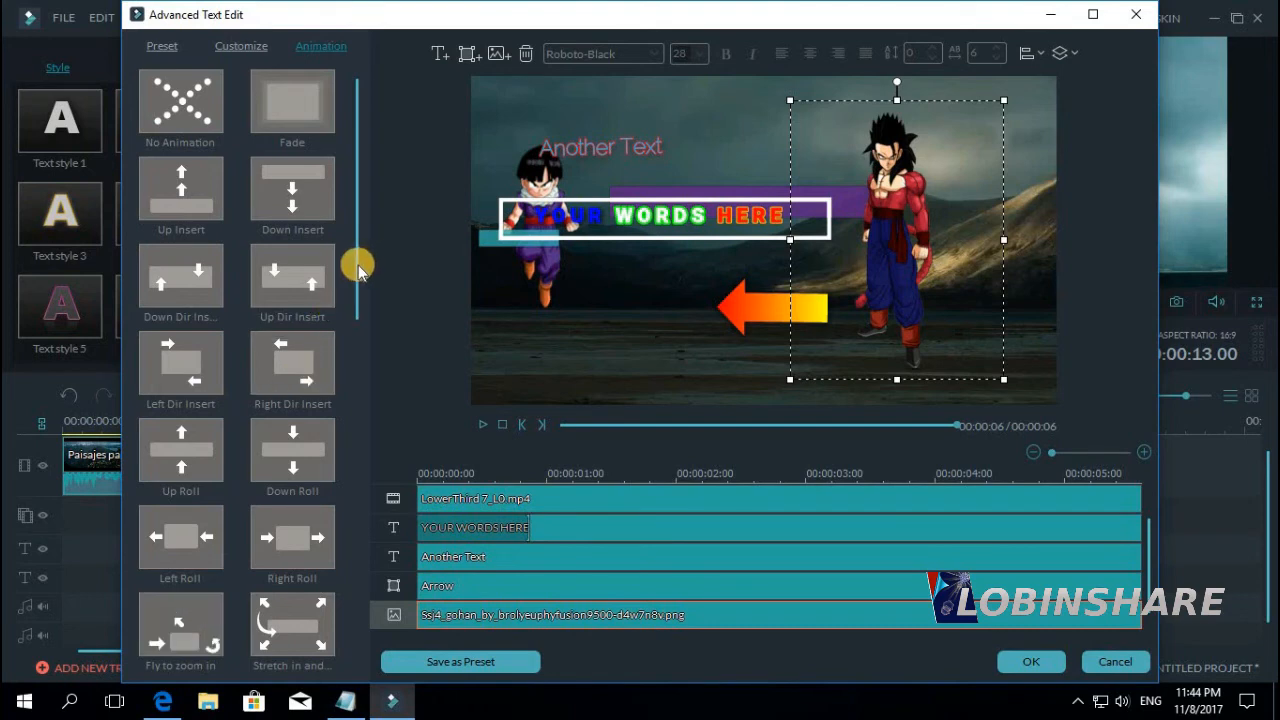
{"action": "left_click_drag", "start_coordinate": [358, 268], "coordinate": [360, 391]}
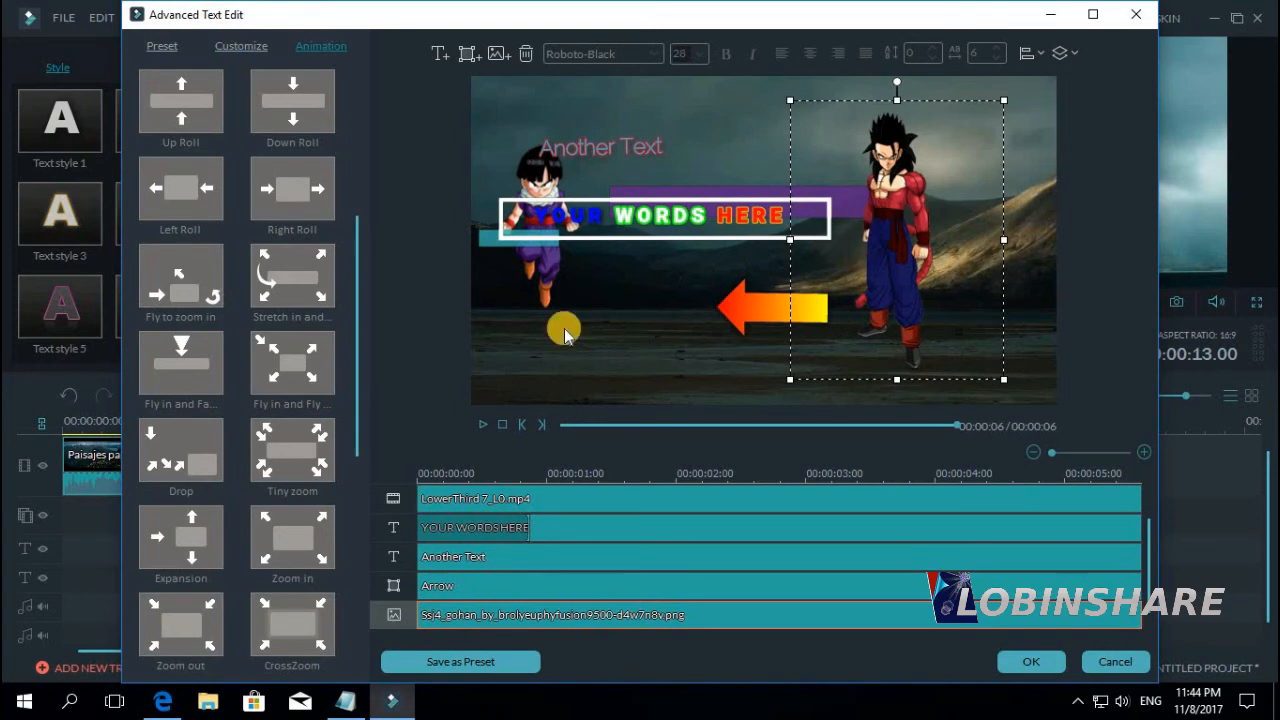
{"action": "double_click", "coordinate": [296, 363]}
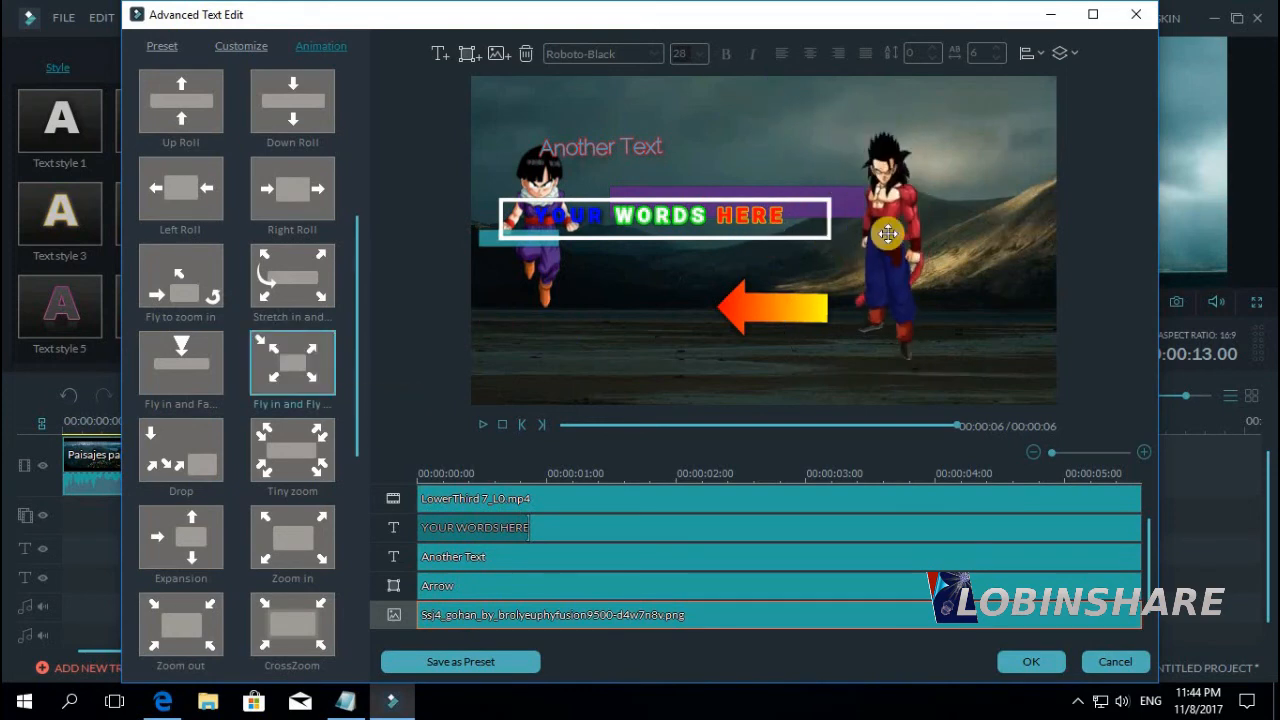
{"action": "left_click", "coordinate": [890, 234]}
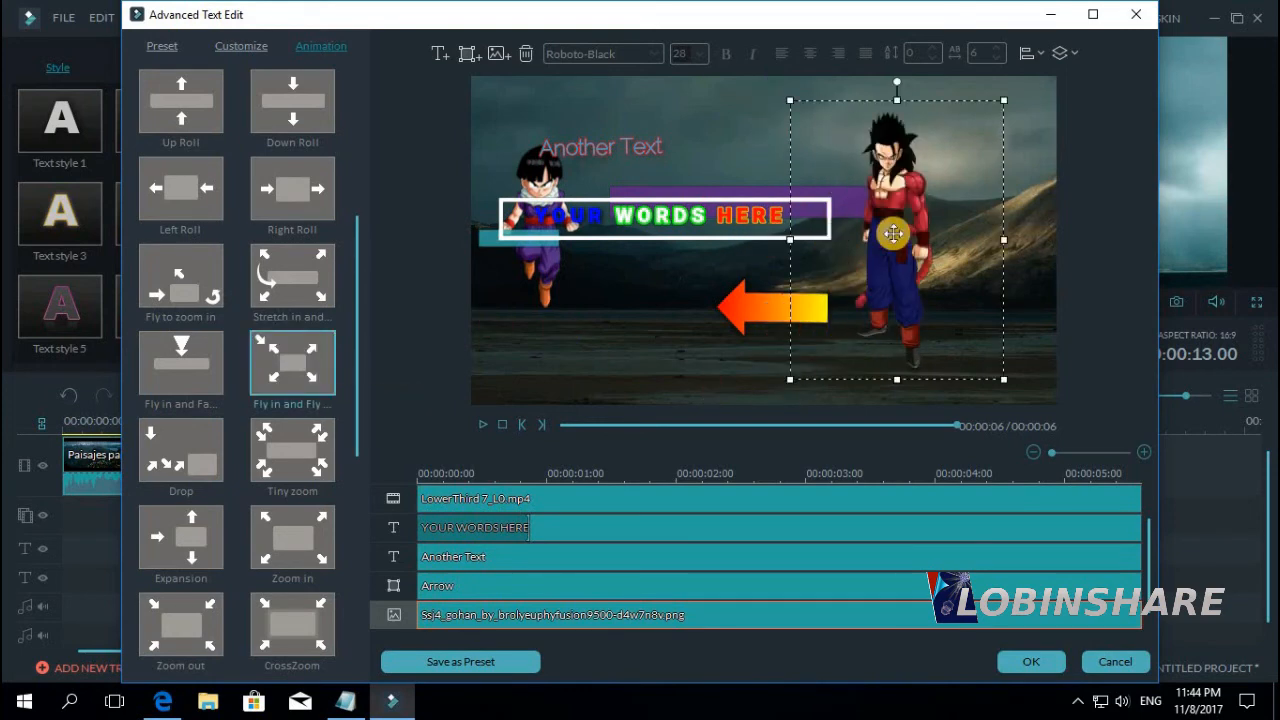
- Apply the Drop animation beside Tiny zoom to the arrow and the Skew_right animation to the left character image
{"action": "left_click", "coordinate": [760, 313]}
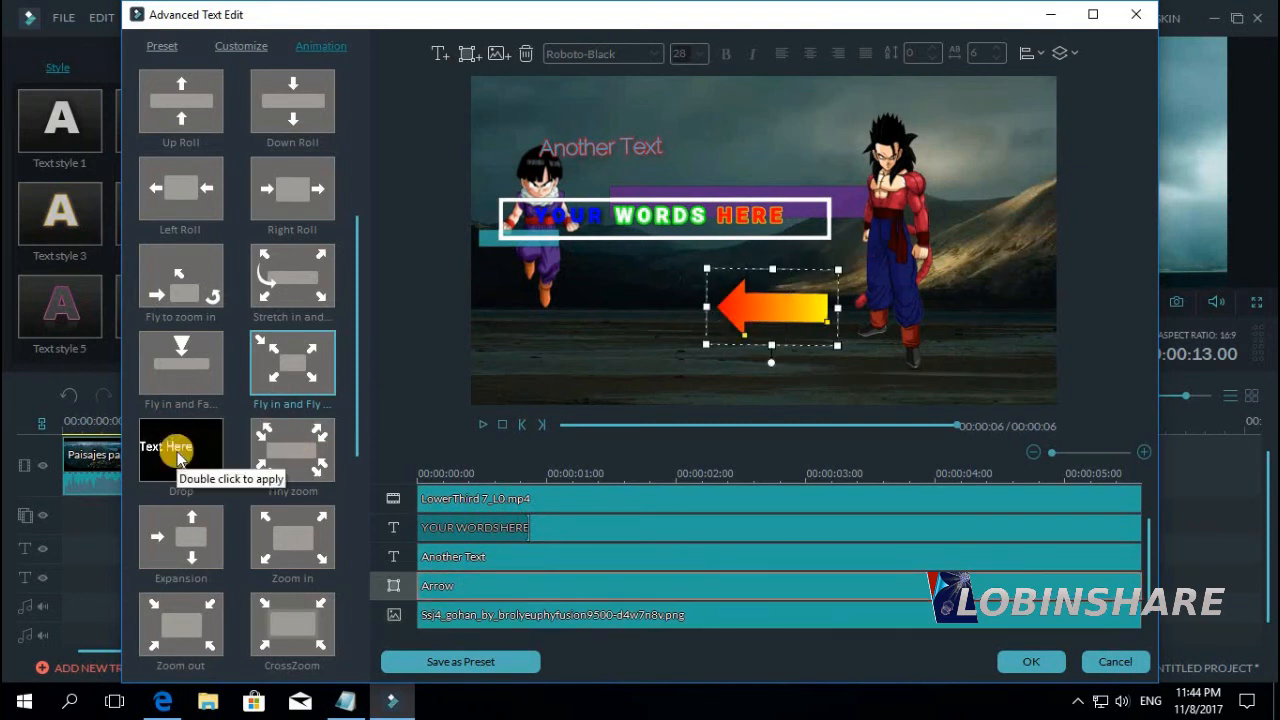
{"action": "double_click", "coordinate": [178, 456]}
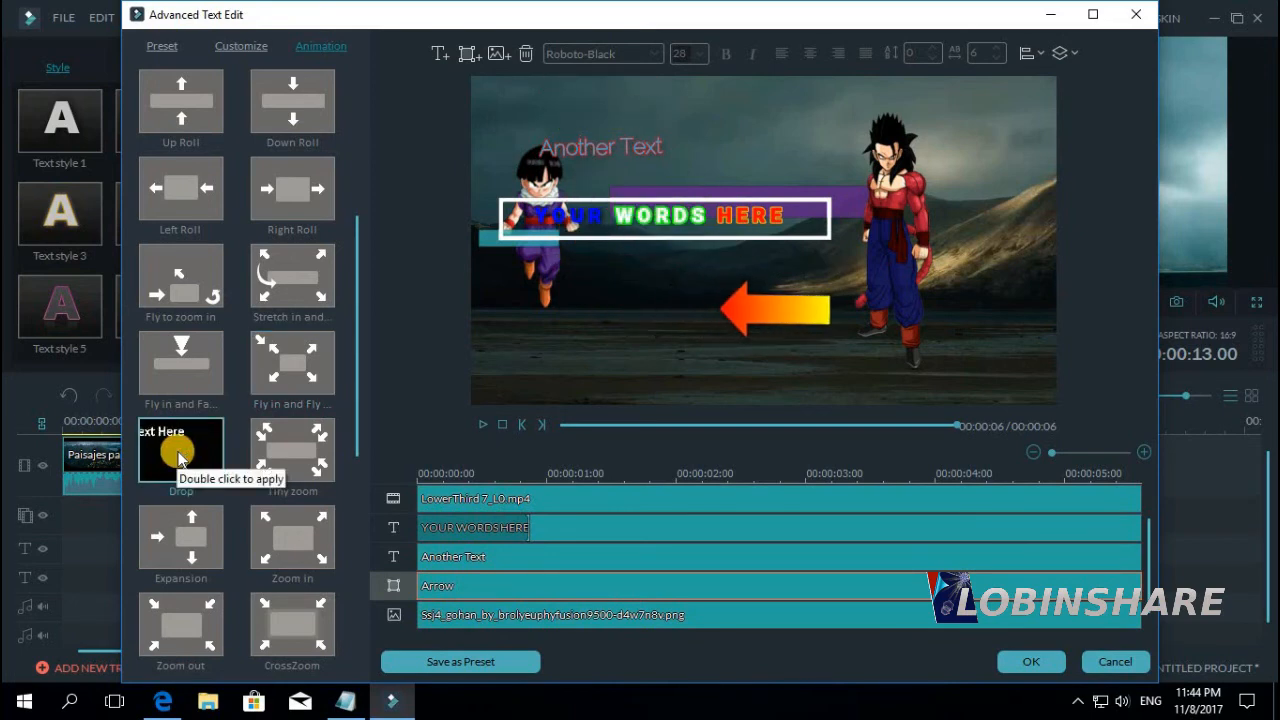
{"action": "left_click", "coordinate": [542, 288]}
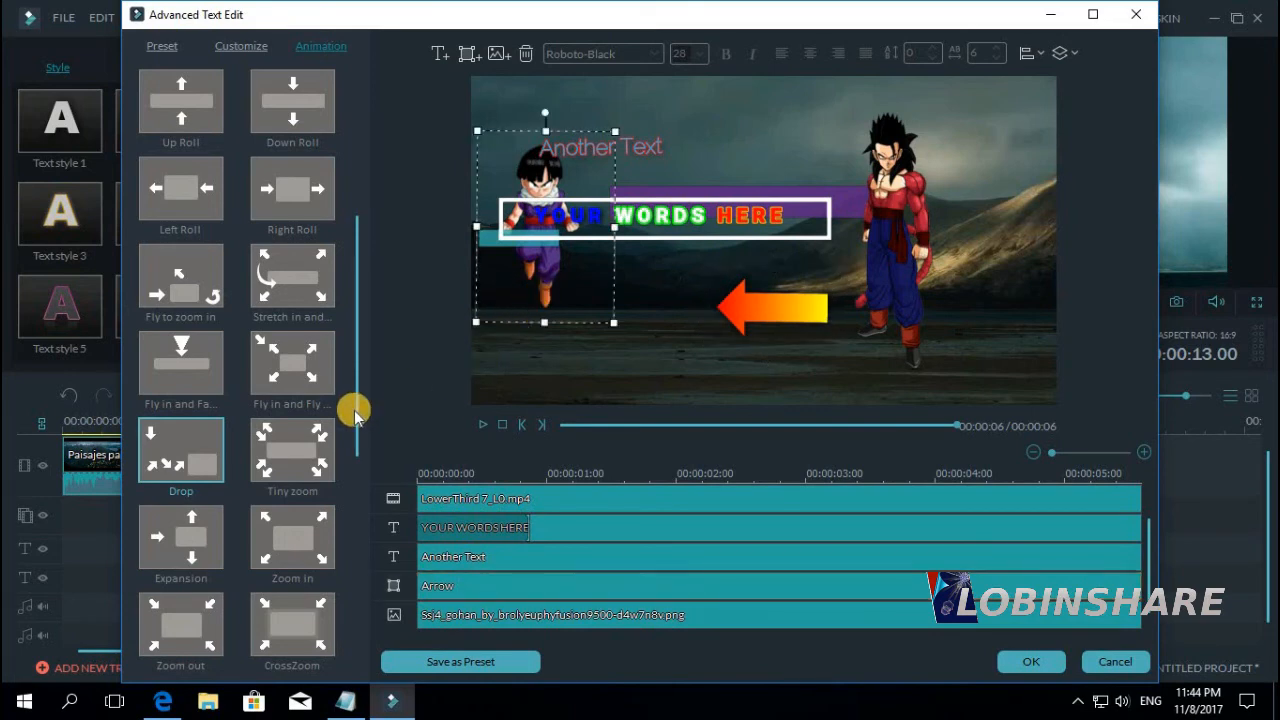
{"action": "left_click_drag", "start_coordinate": [356, 410], "coordinate": [372, 527]}
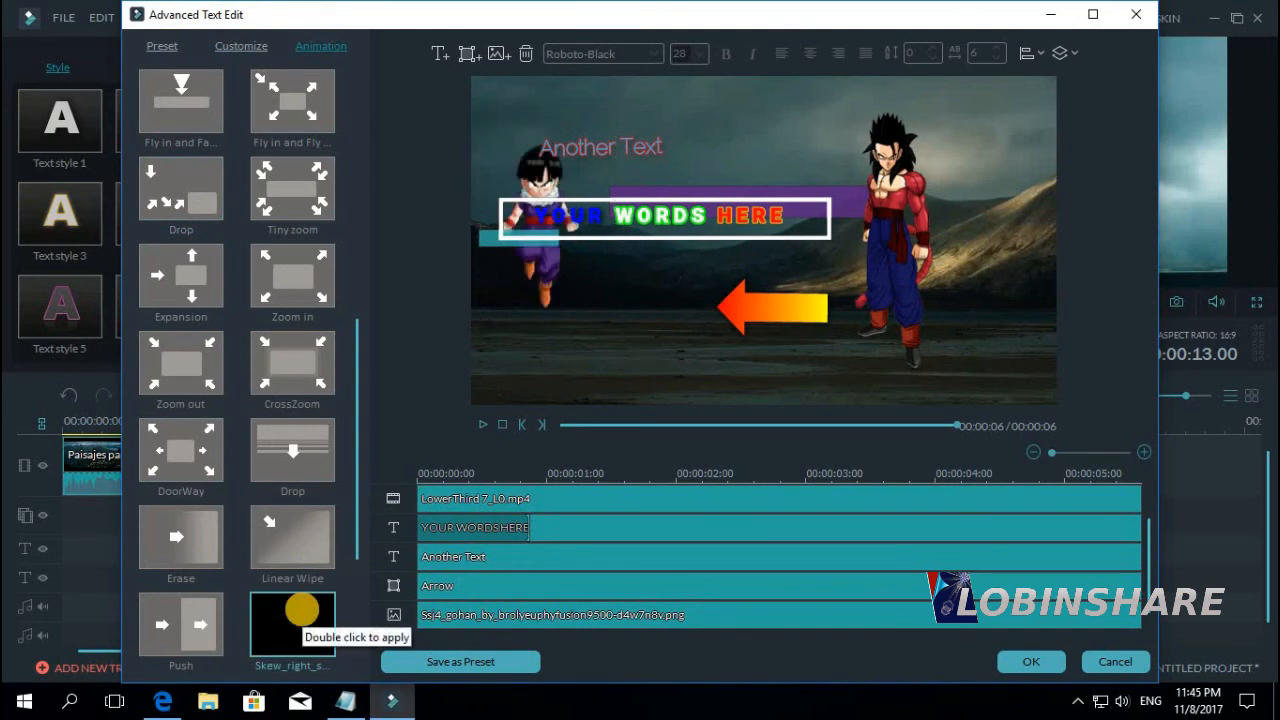
{"action": "double_click", "coordinate": [303, 618]}
- Apply the Erase animation to "Another Text" and play back the title
{"action": "left_click", "coordinate": [641, 140]}
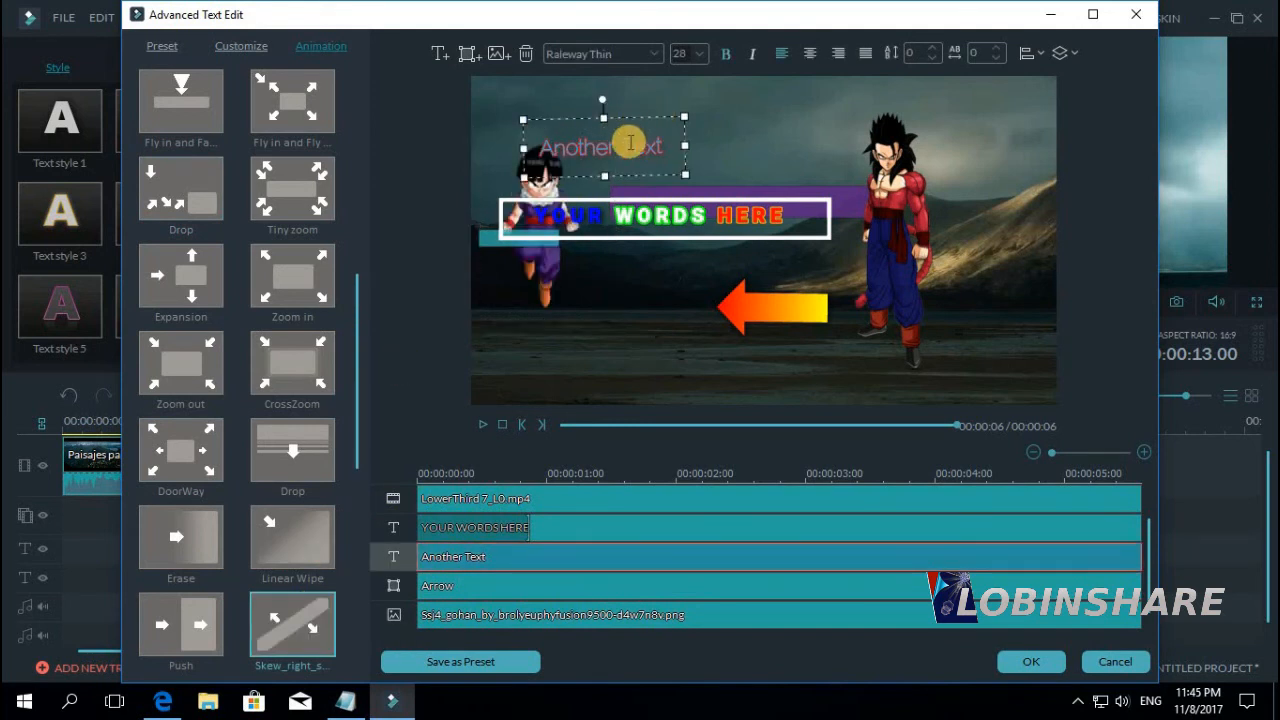
{"action": "double_click", "coordinate": [196, 537]}
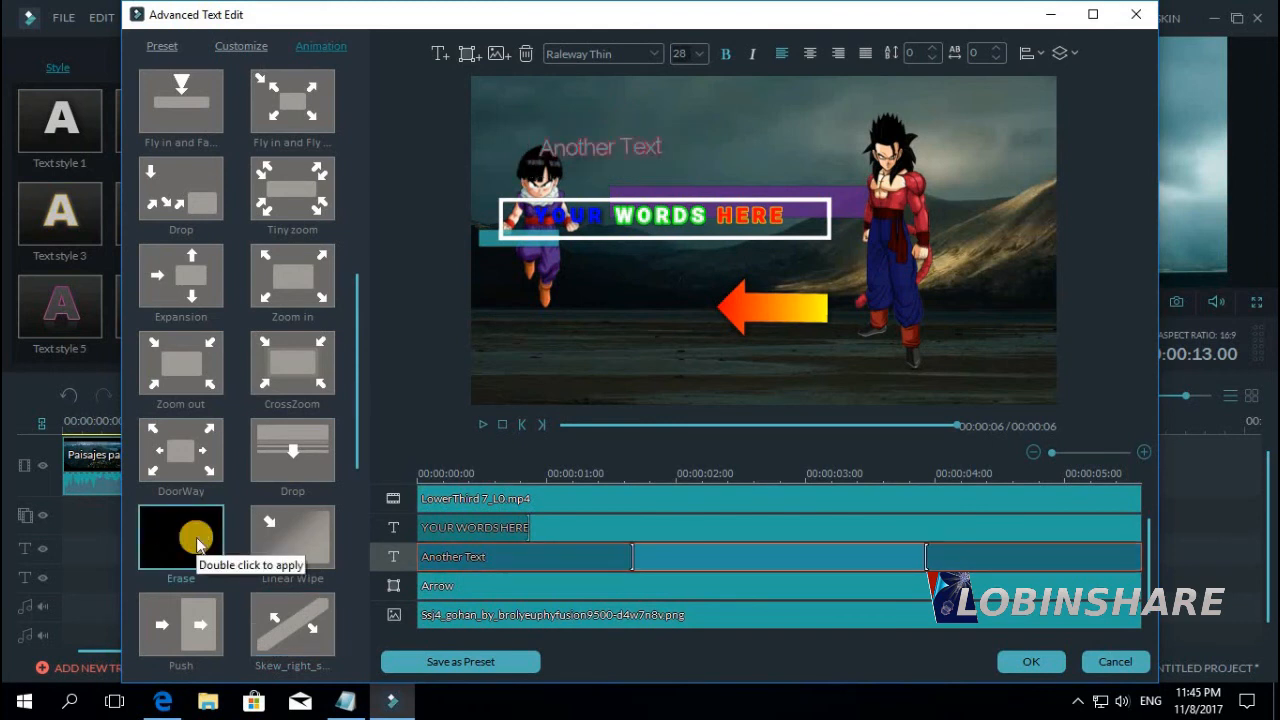
{"action": "left_click", "coordinate": [483, 424]}
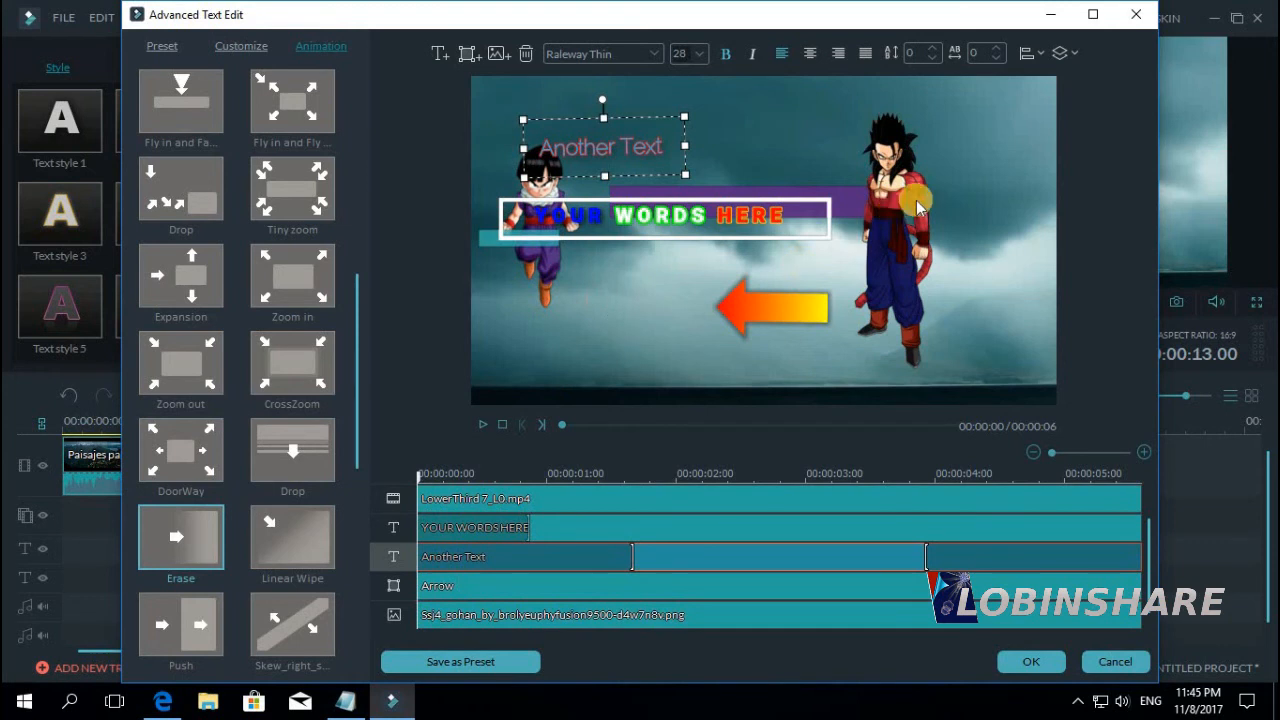
- Trim the start of the right character image to just before the 1-second mark and preview the title from the beginning
{"action": "left_click", "coordinate": [910, 298]}
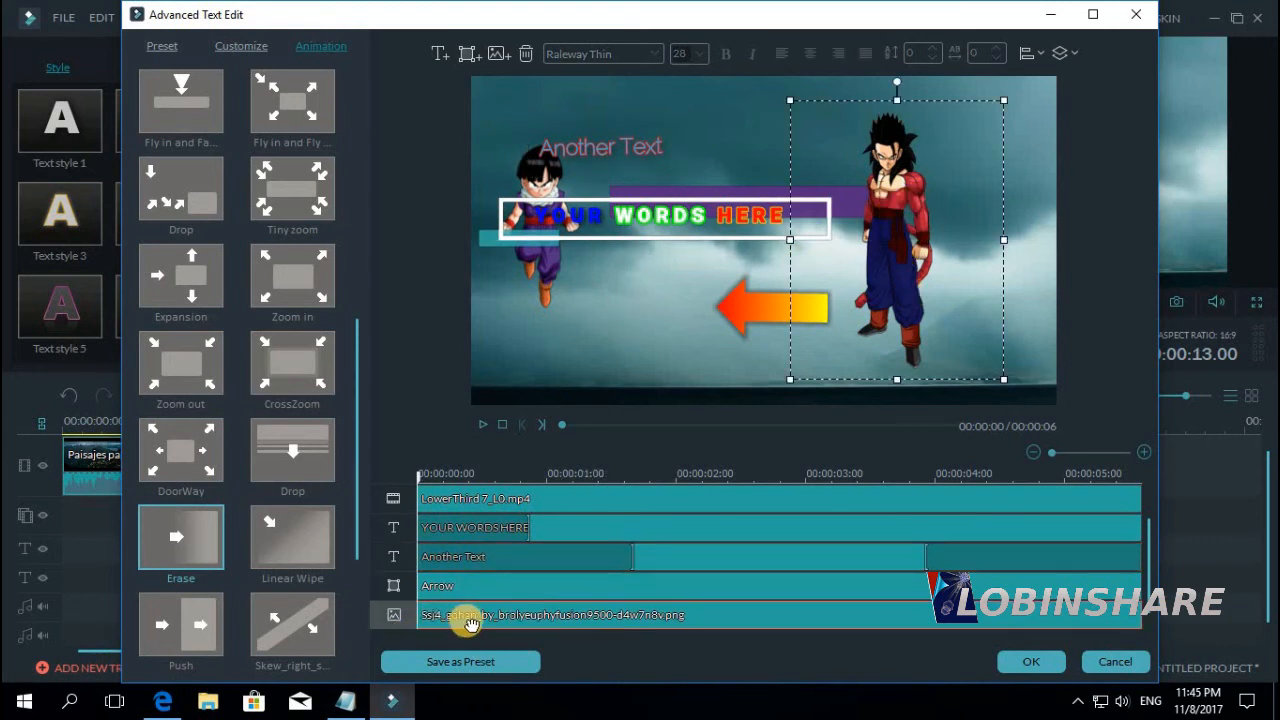
{"action": "left_click", "coordinate": [765, 318]}
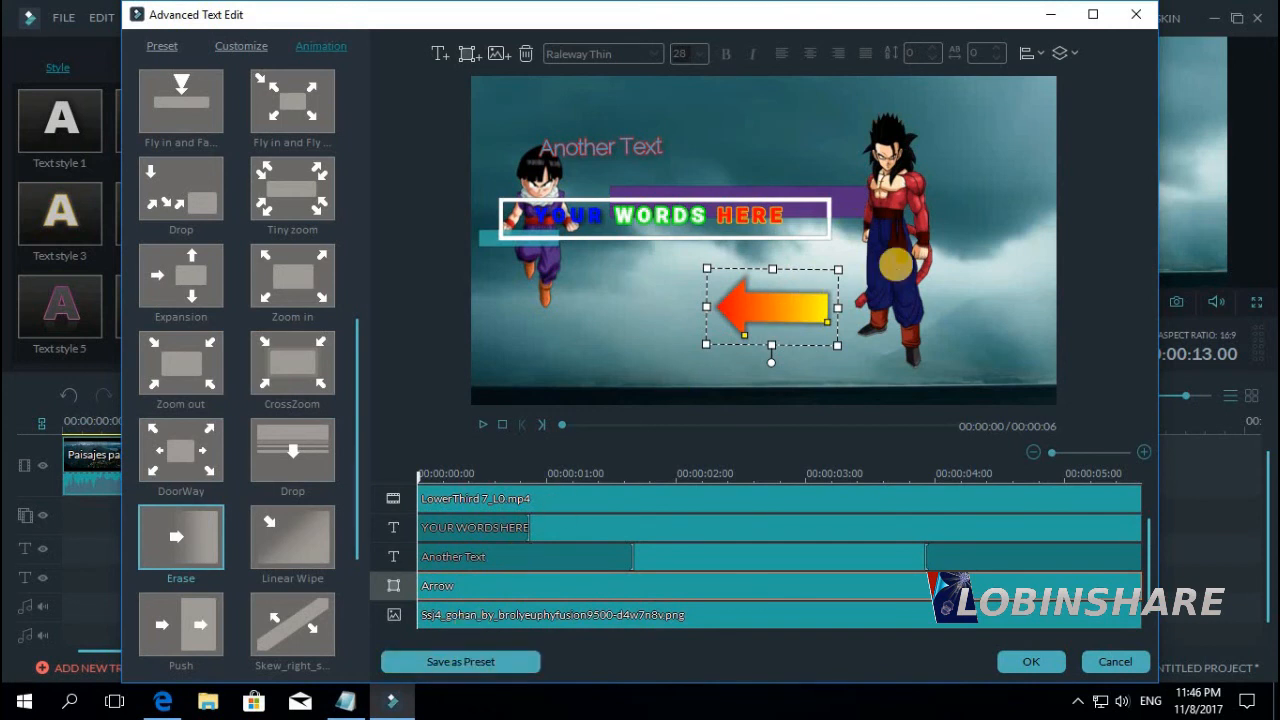
{"action": "left_click", "coordinate": [897, 275]}
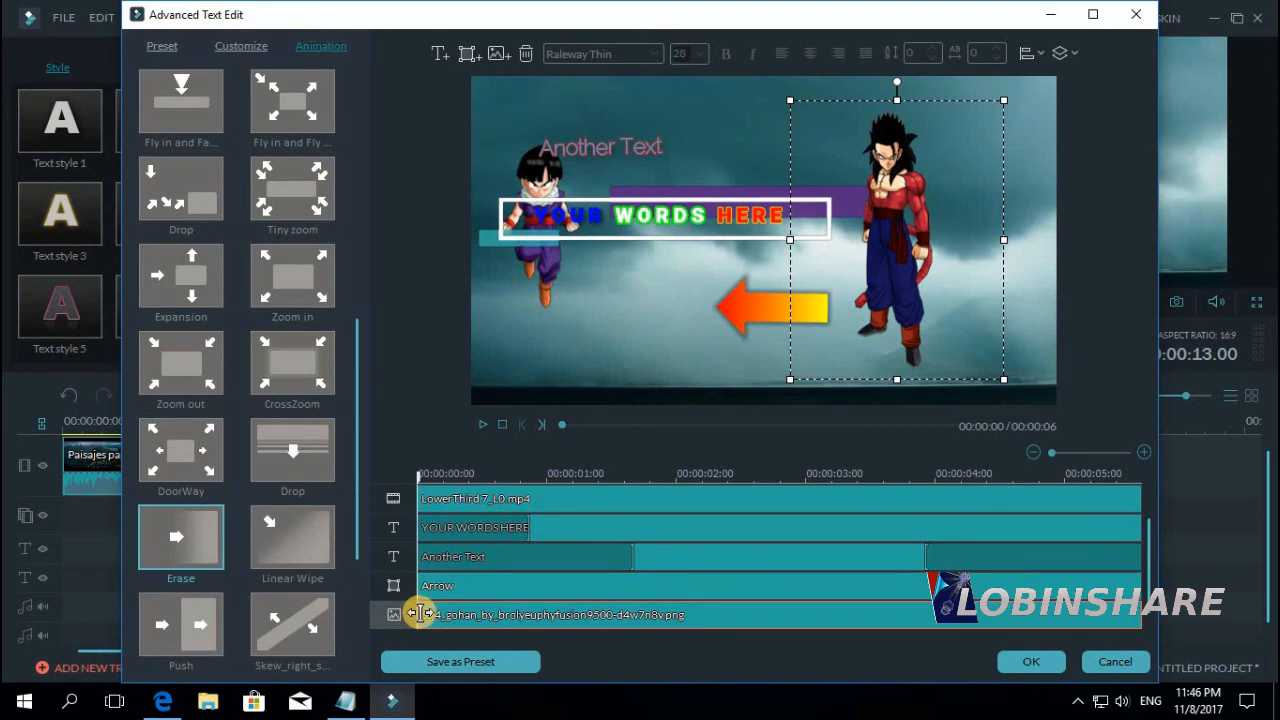
{"action": "left_click_drag", "start_coordinate": [435, 614], "coordinate": [540, 616]}
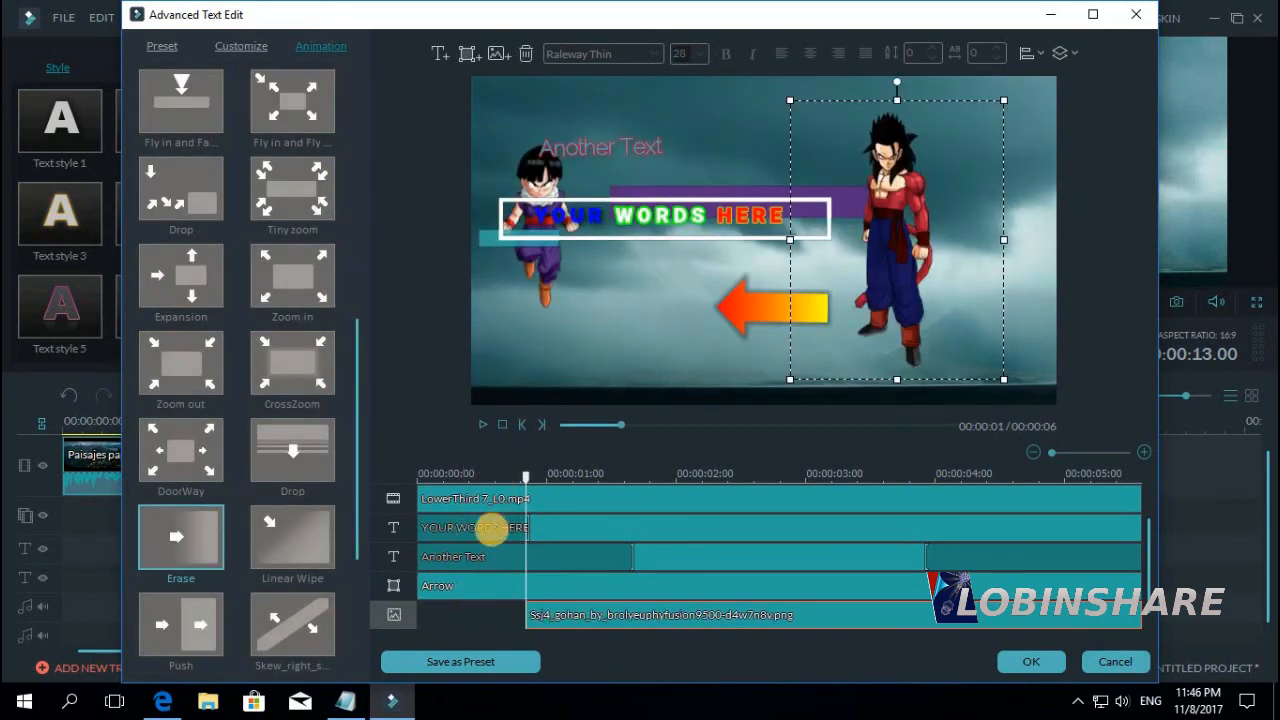
{"action": "left_click", "coordinate": [419, 474]}
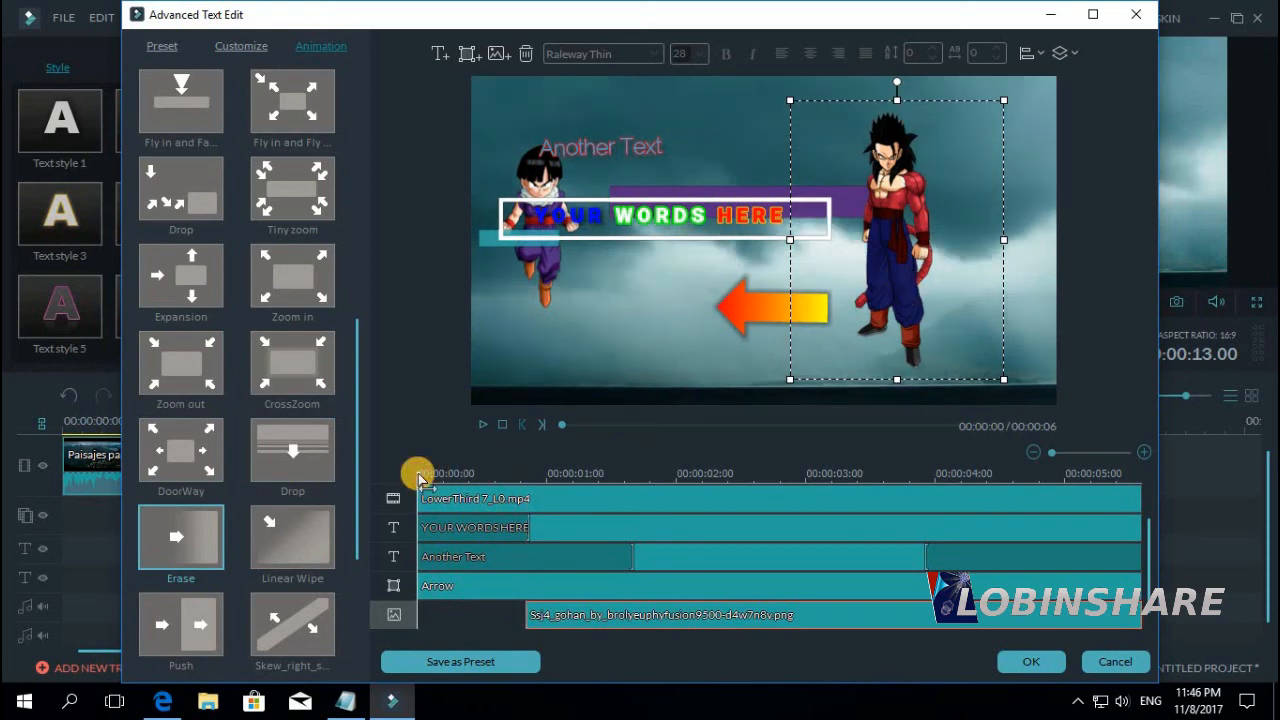
{"action": "left_click", "coordinate": [483, 424]}
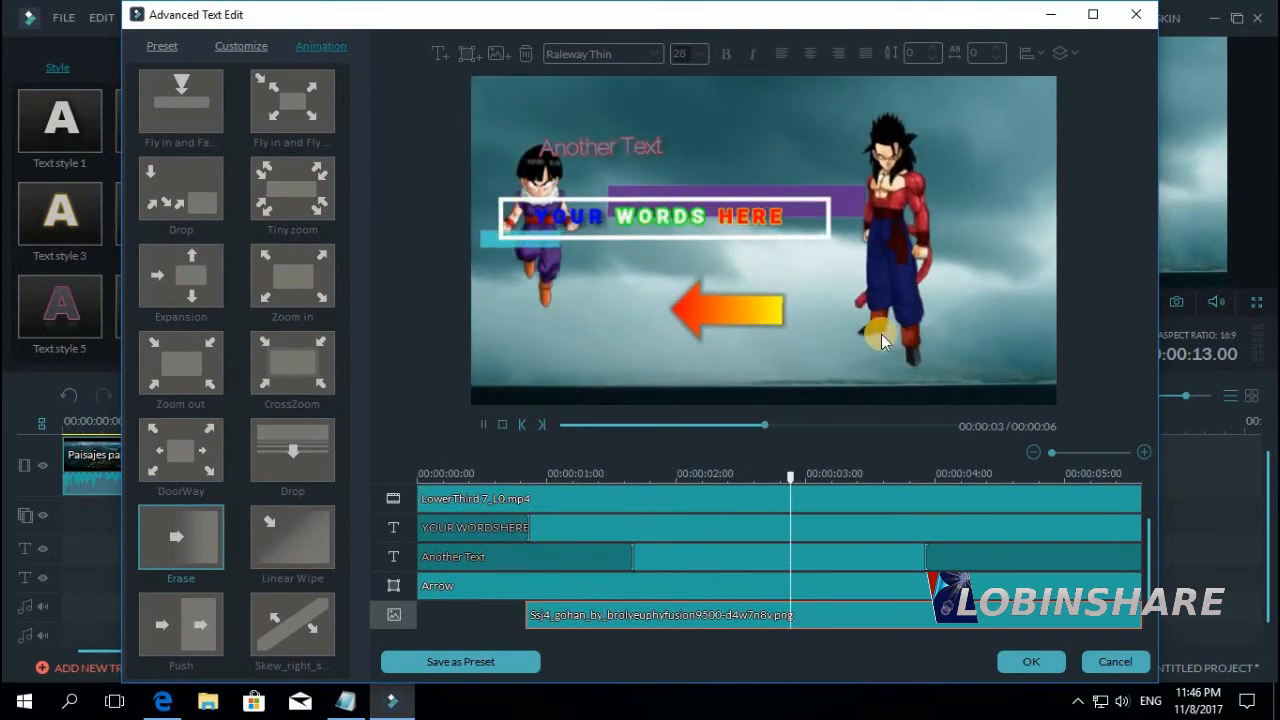
{"action": "left_click", "coordinate": [506, 434]}
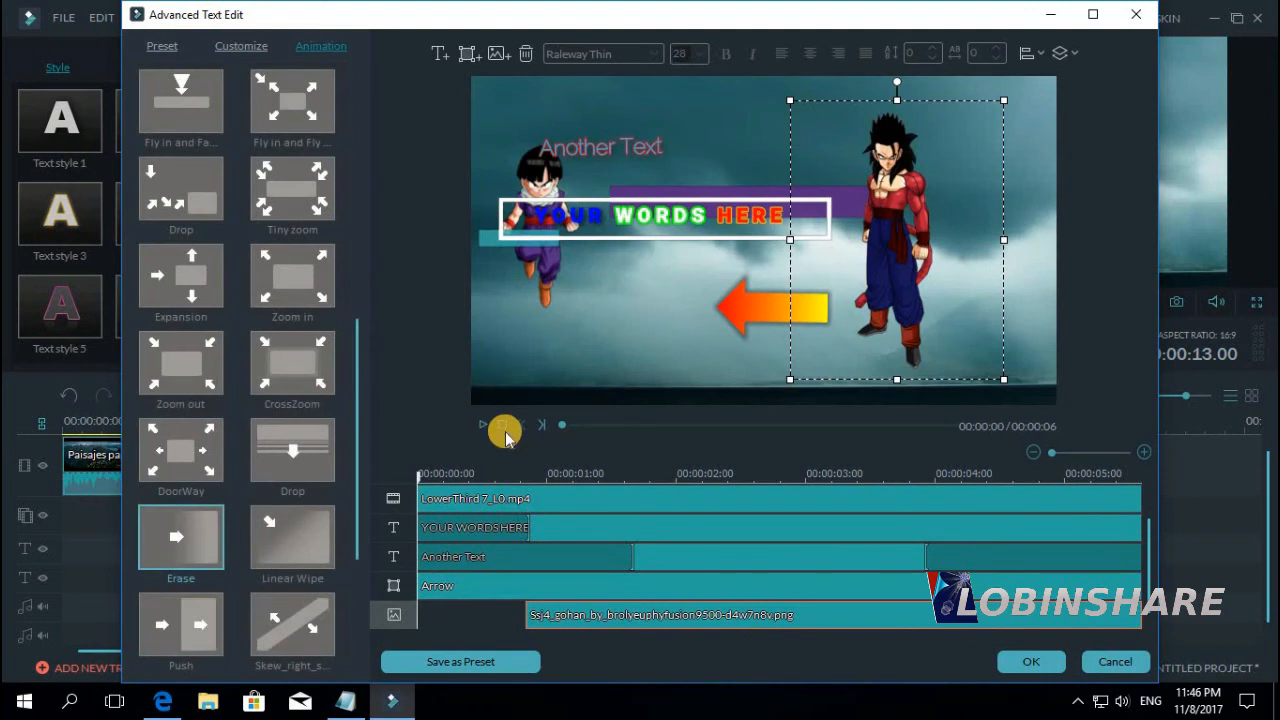
- Set the font size of "Another Text" to 48 and shift it slightly up and to the right
{"action": "left_click", "coordinate": [643, 145]}
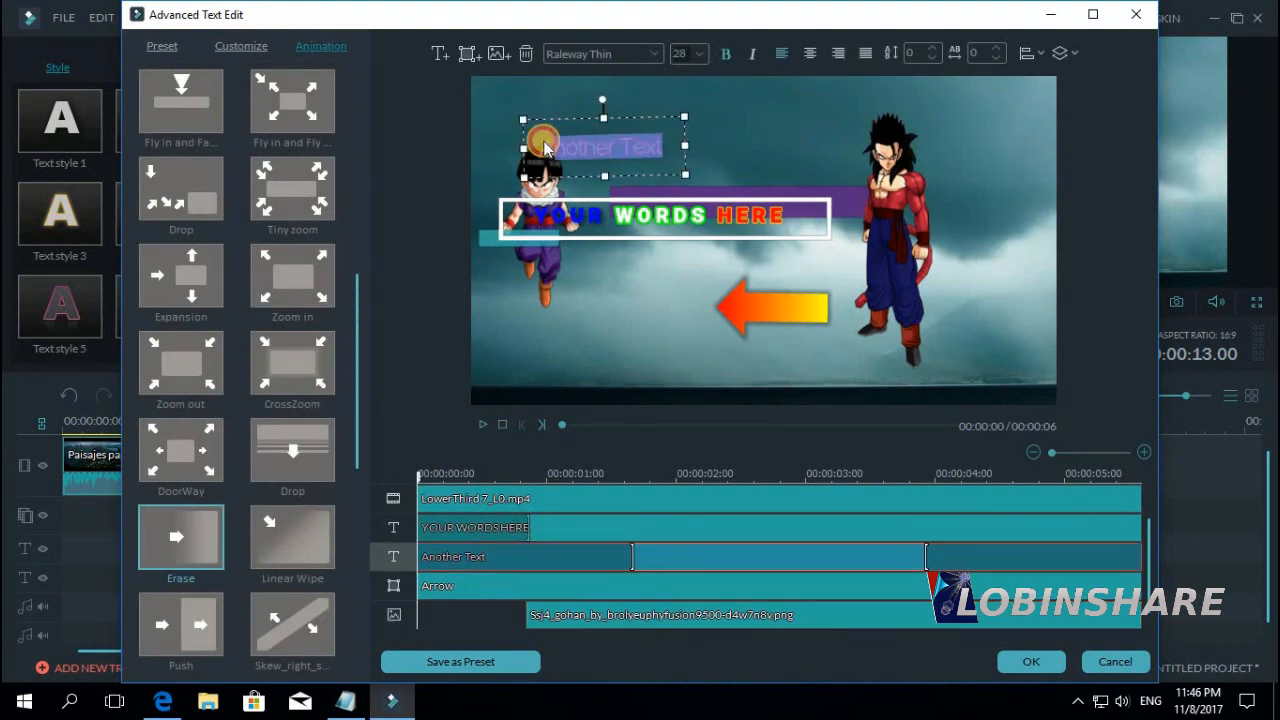
{"action": "left_click", "coordinate": [697, 53]}
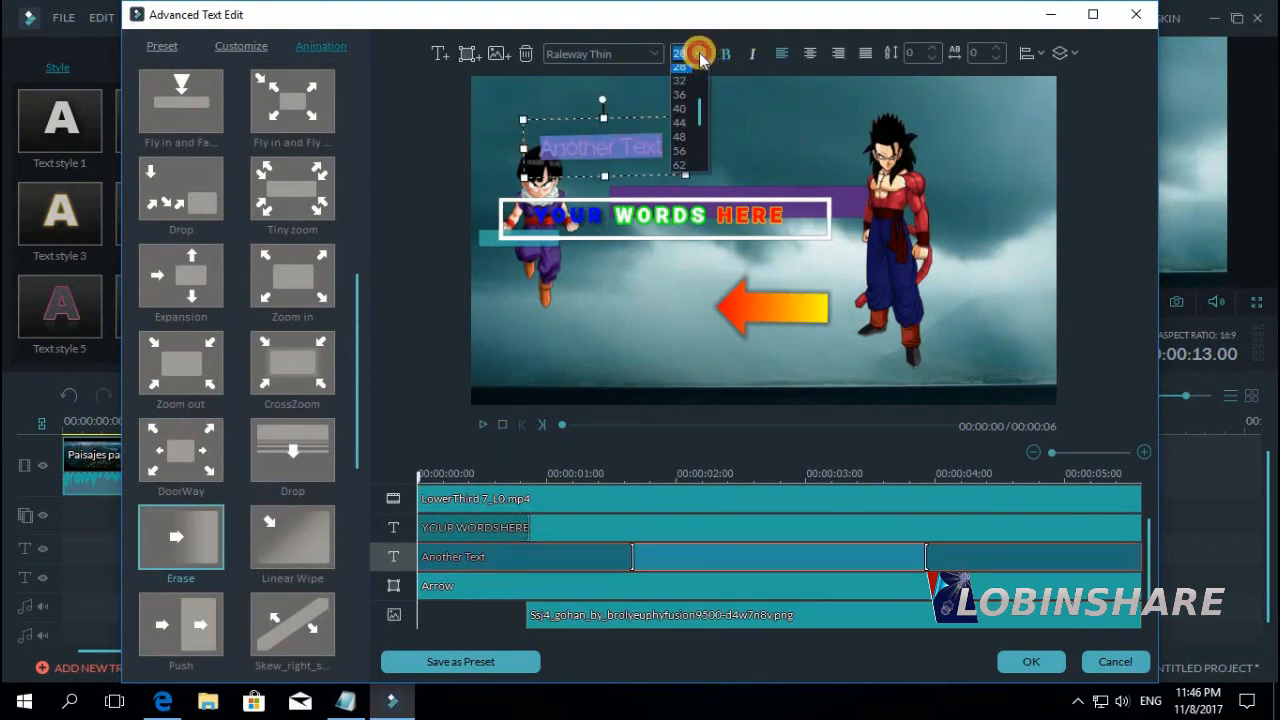
{"action": "left_click", "coordinate": [684, 138]}
{"action": "left_click_drag", "start_coordinate": [705, 107], "coordinate": [716, 81]}
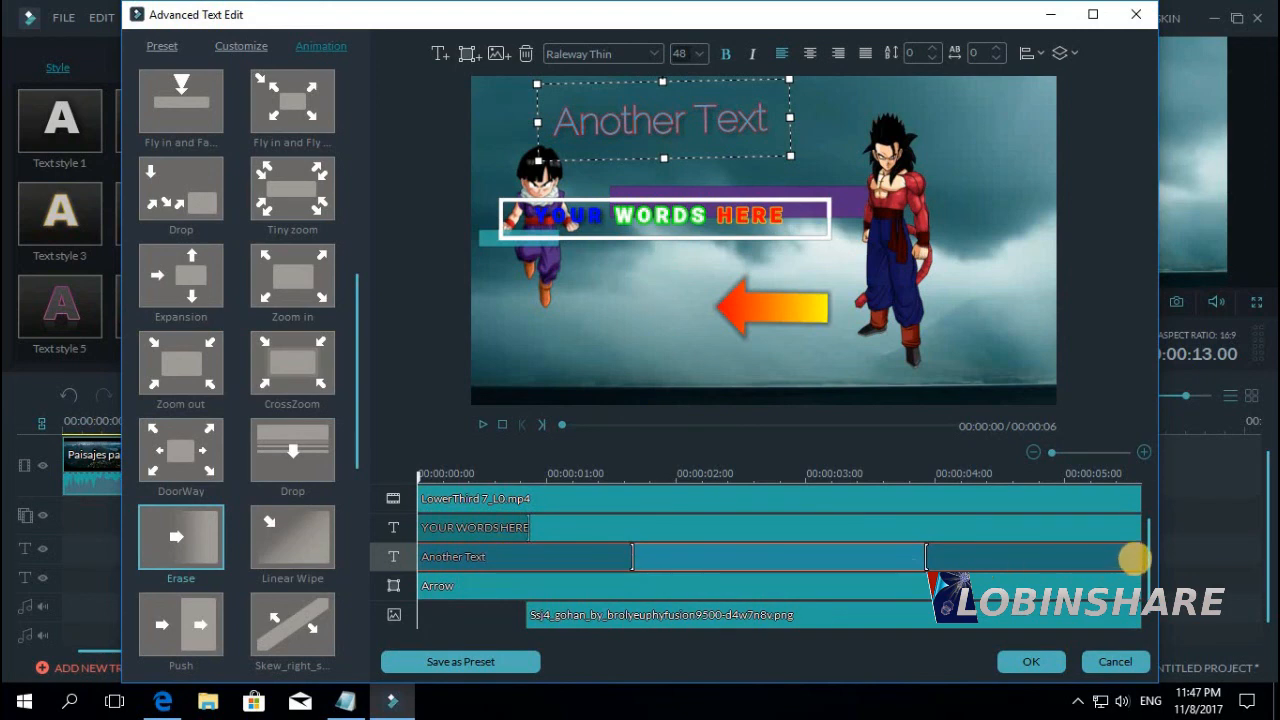
- Trim the end of "Another Text" to about 4.6 seconds, preview the title, and confirm the title edits
{"action": "left_click", "coordinate": [1033, 560]}
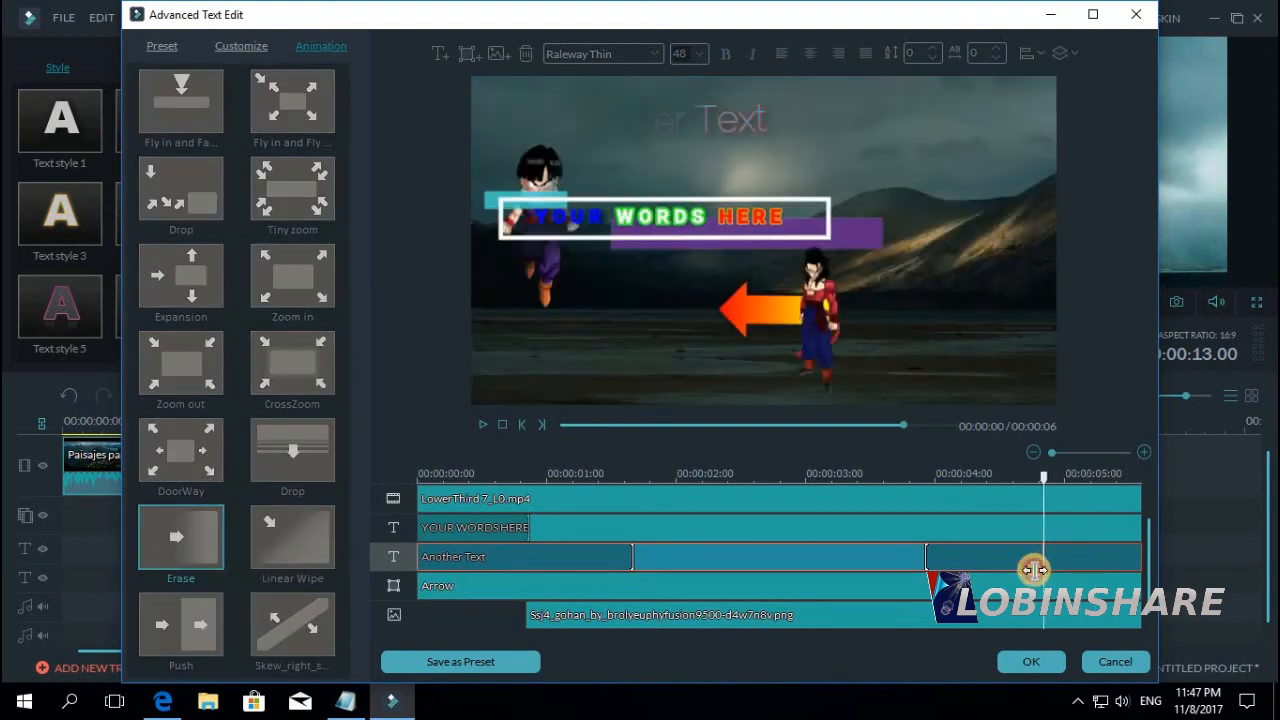
{"action": "left_click_drag", "start_coordinate": [1028, 571], "coordinate": [1012, 571]}
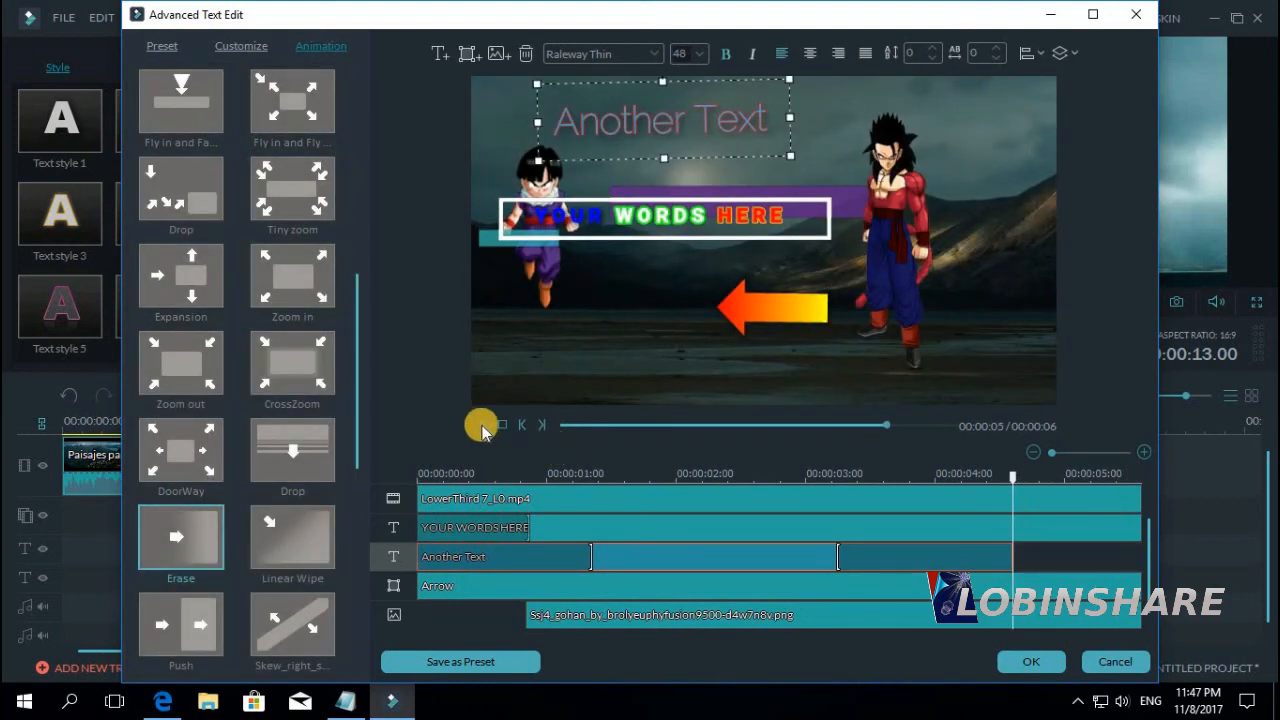
{"action": "left_click", "coordinate": [481, 426]}
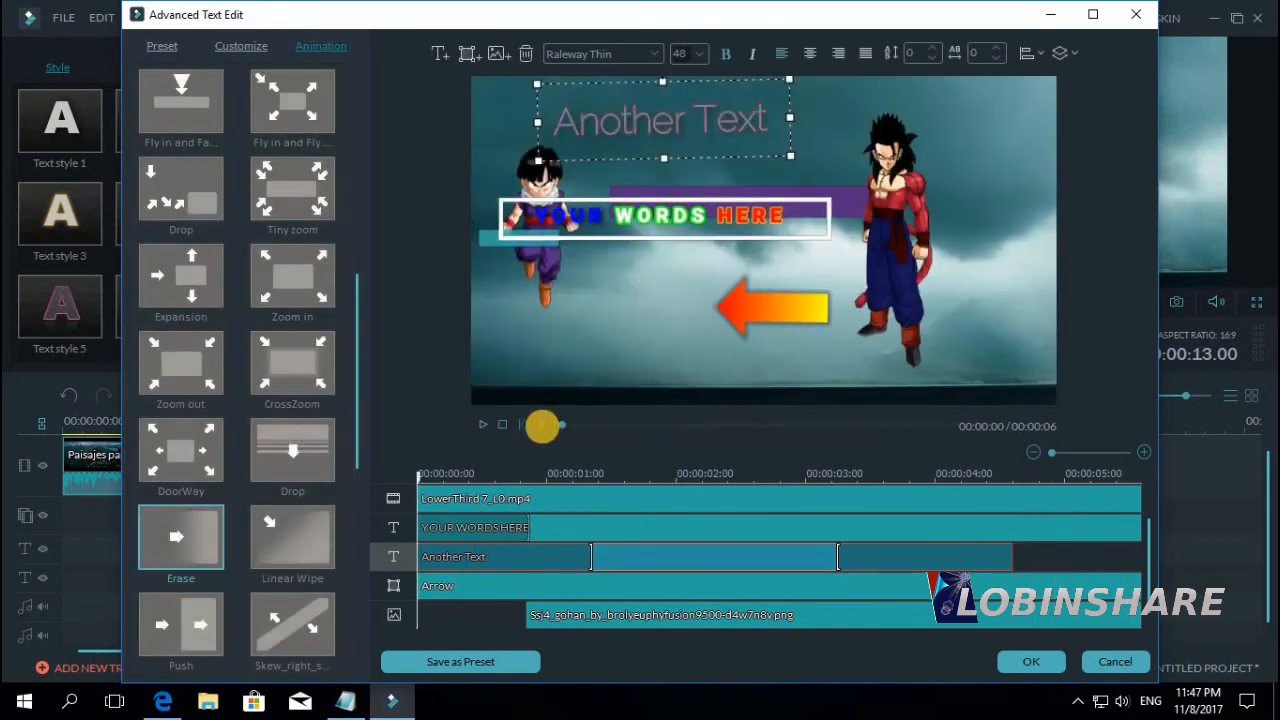
{"action": "left_click", "coordinate": [485, 426]}
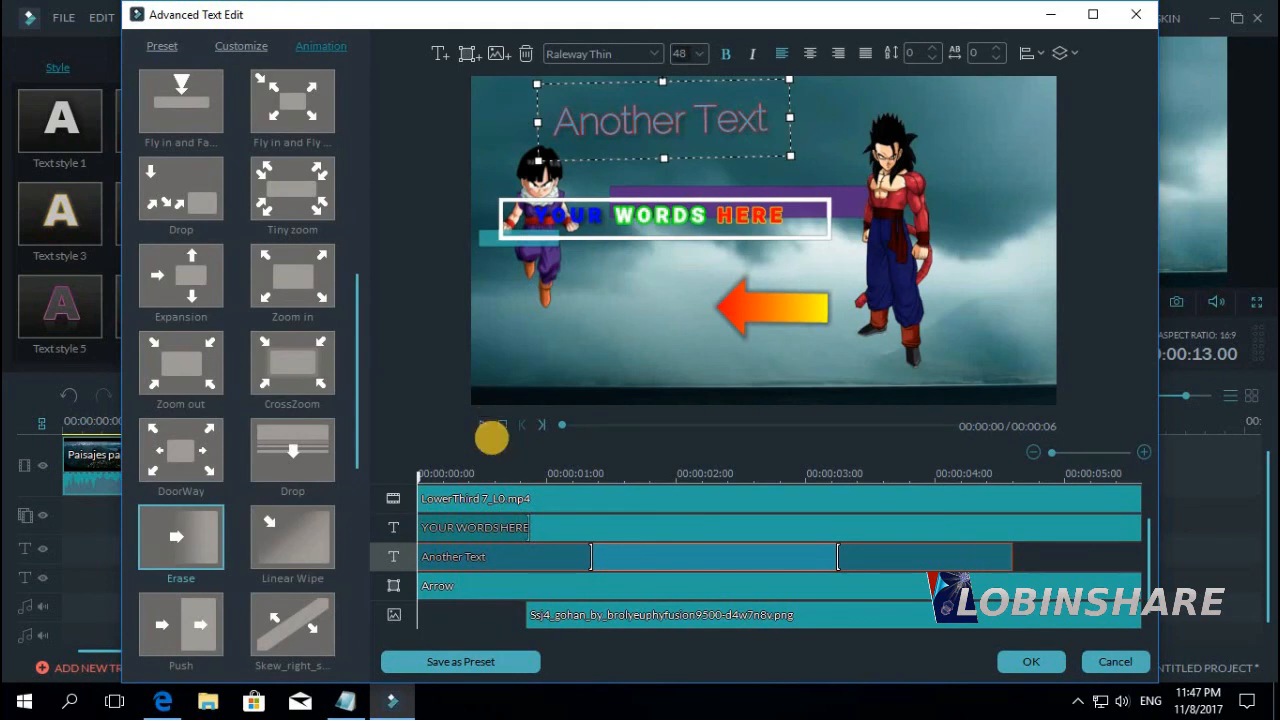
{"action": "left_click", "coordinate": [1027, 662]}
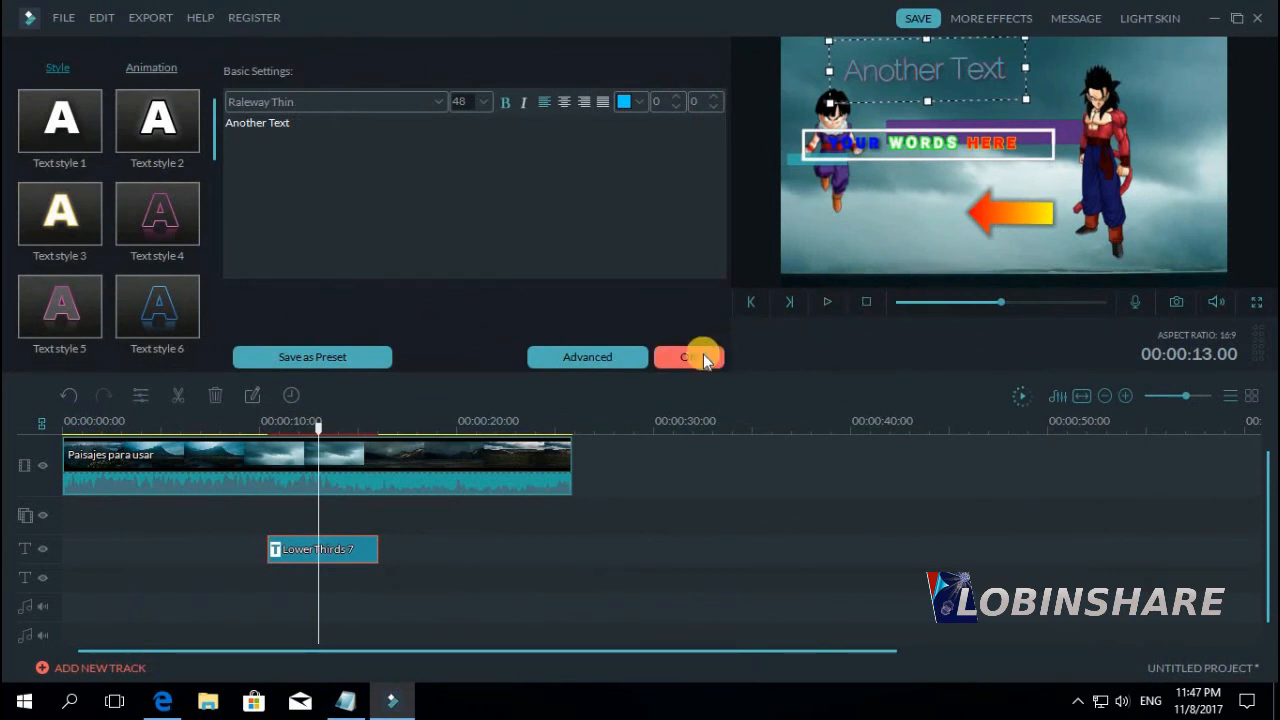
{"action": "left_click", "coordinate": [703, 358]}
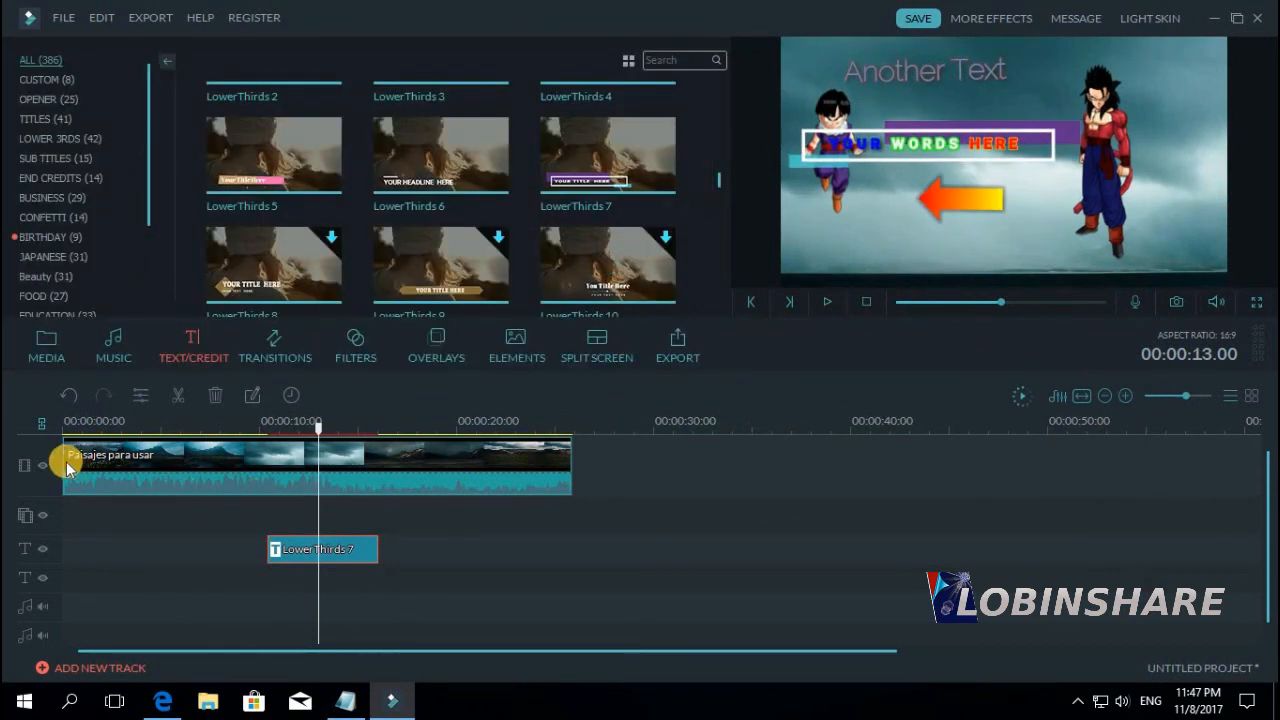
- Trim both ends of the "Paisajes para usar" clip to leave about 12 seconds, and play the project from the start
{"action": "left_click_drag", "start_coordinate": [70, 457], "coordinate": [197, 484]}
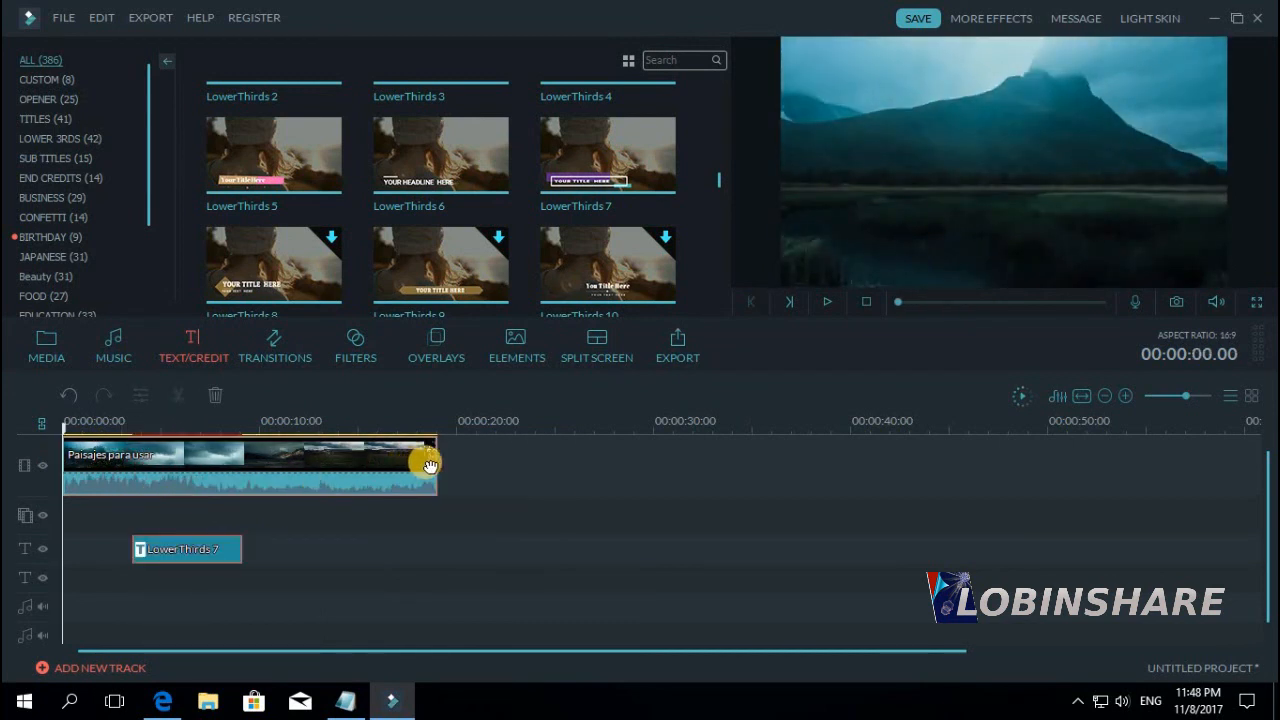
{"action": "left_click_drag", "start_coordinate": [436, 463], "coordinate": [296, 488]}
{"action": "left_click", "coordinate": [67, 421]}
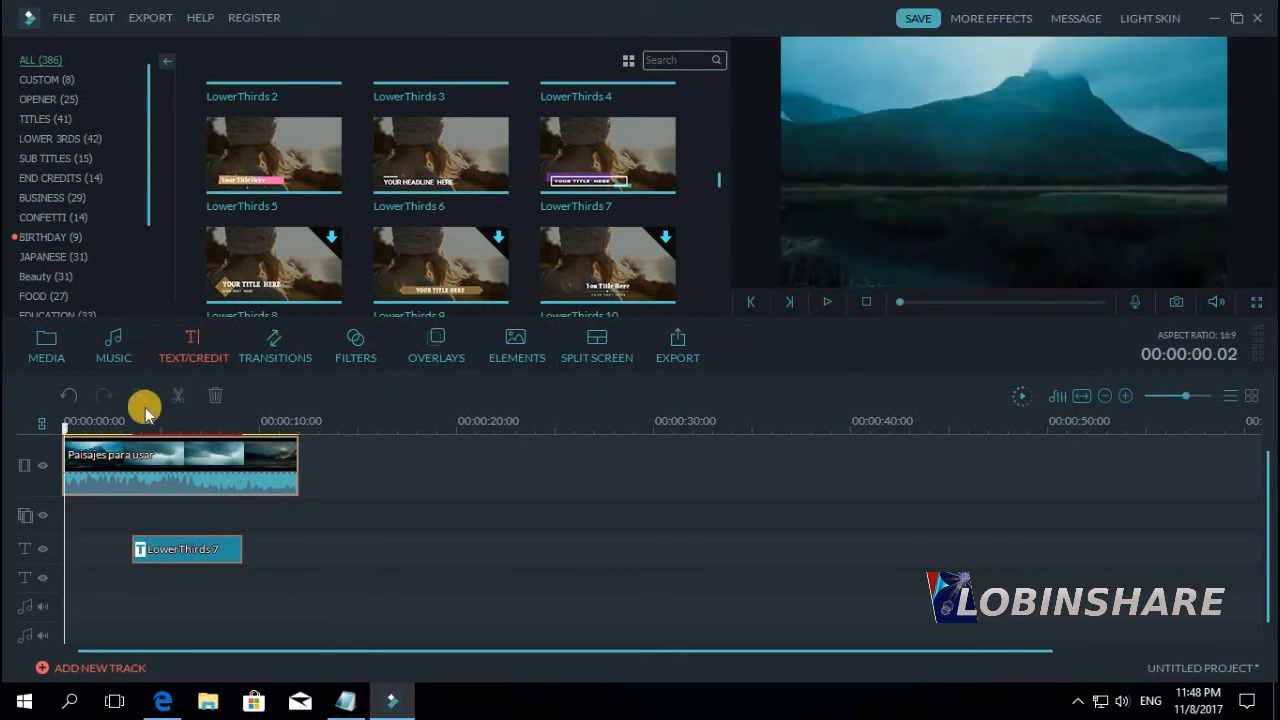
{"action": "left_click", "coordinate": [828, 302]}
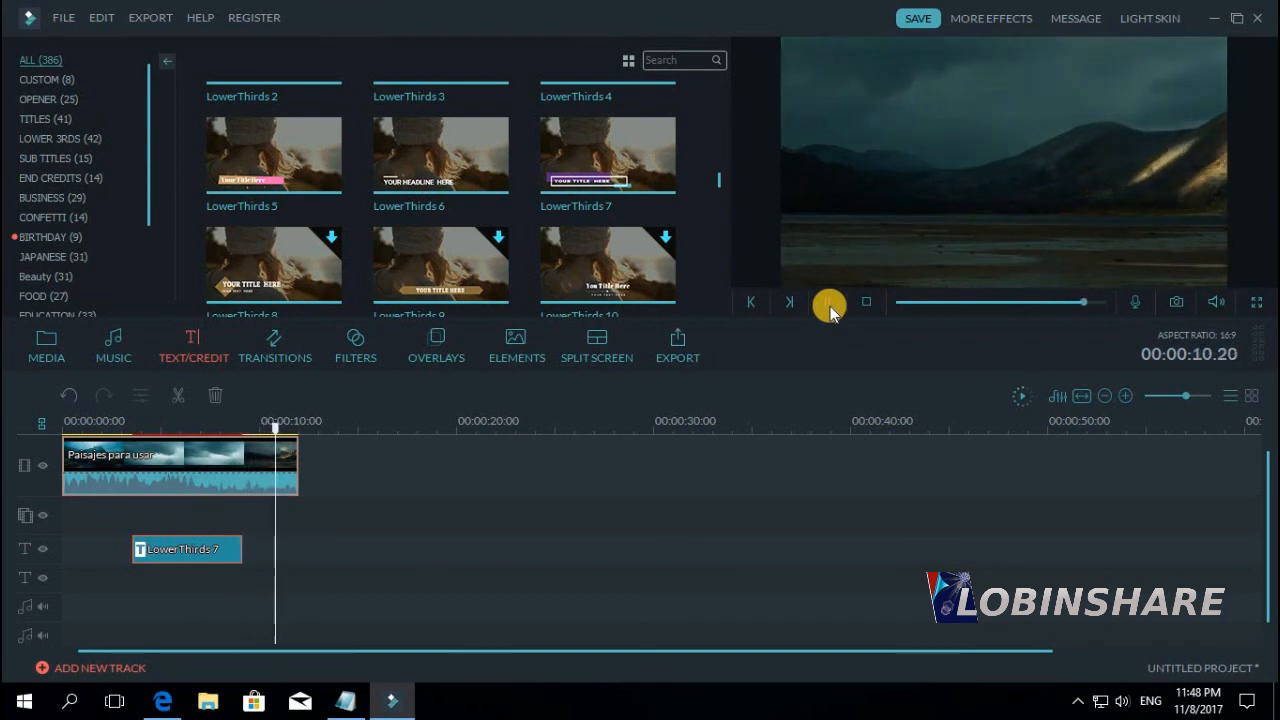
{"action": "left_click", "coordinate": [829, 306]}
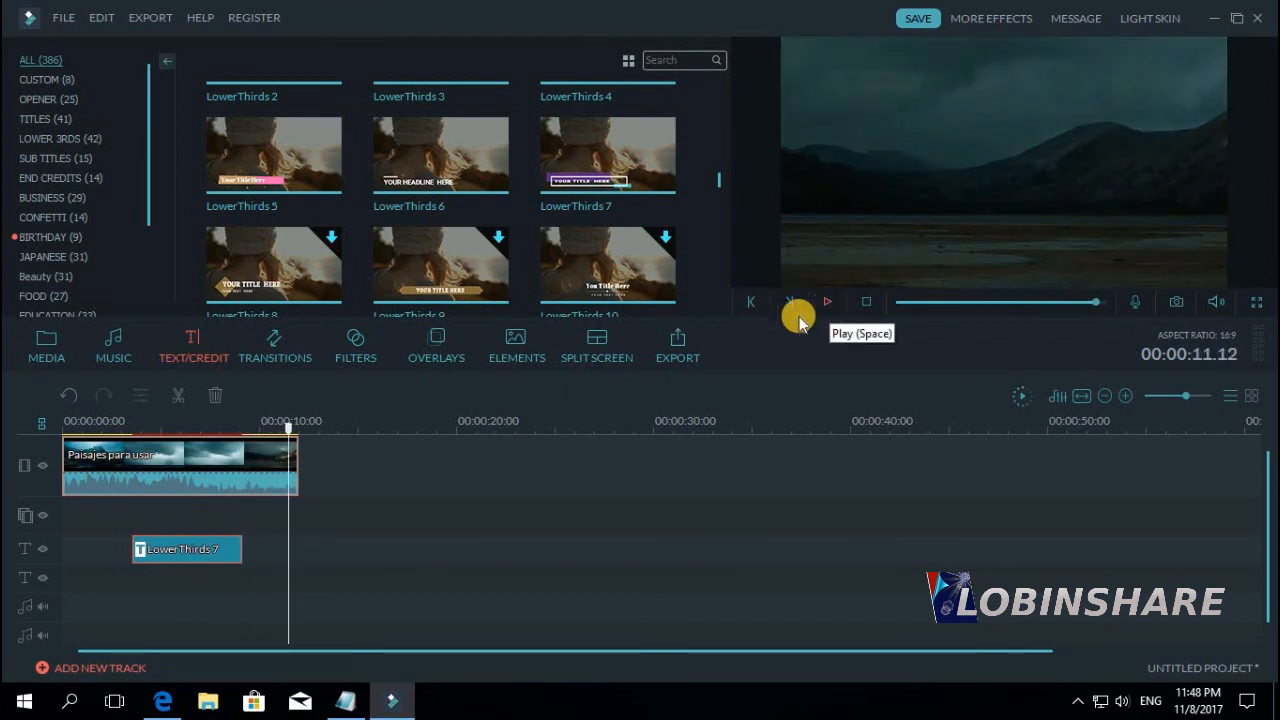
- Review the WMV export options and their quality, video and audio settings, and close the output window without exporting
{"action": "left_click", "coordinate": [698, 342]}
{"action": "left_click", "coordinate": [696, 159]}
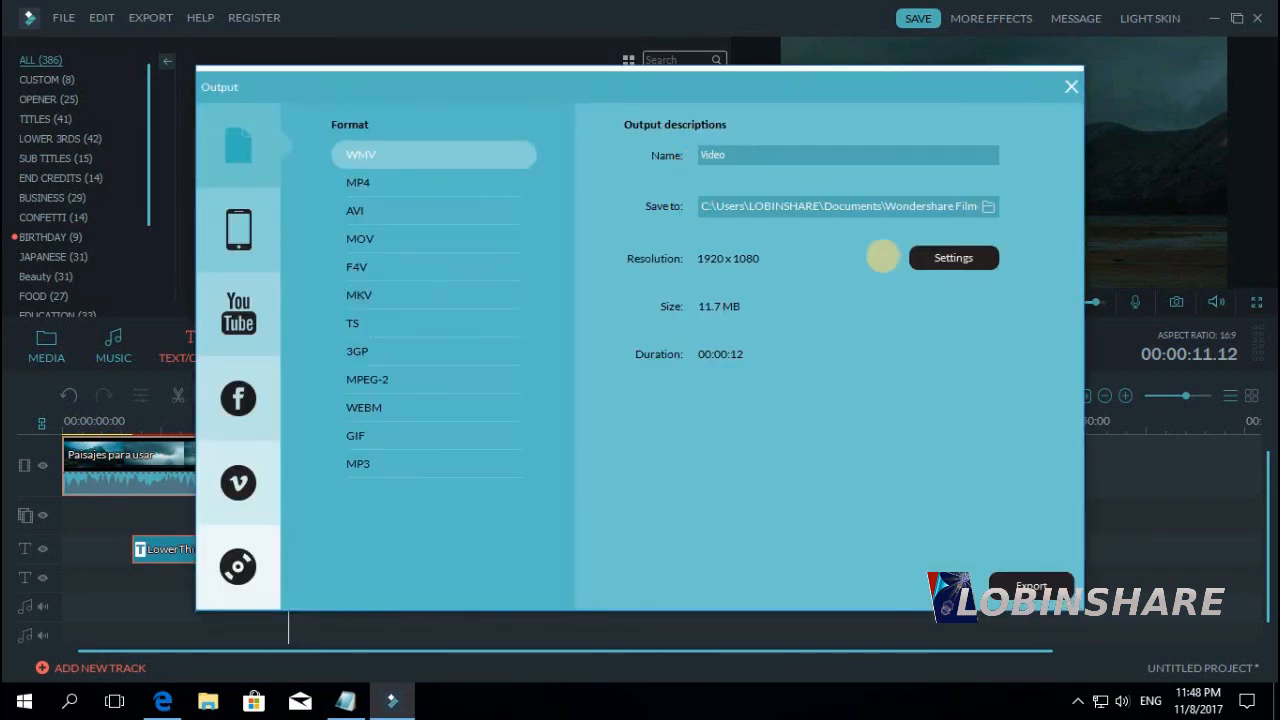
{"action": "left_click", "coordinate": [932, 258]}
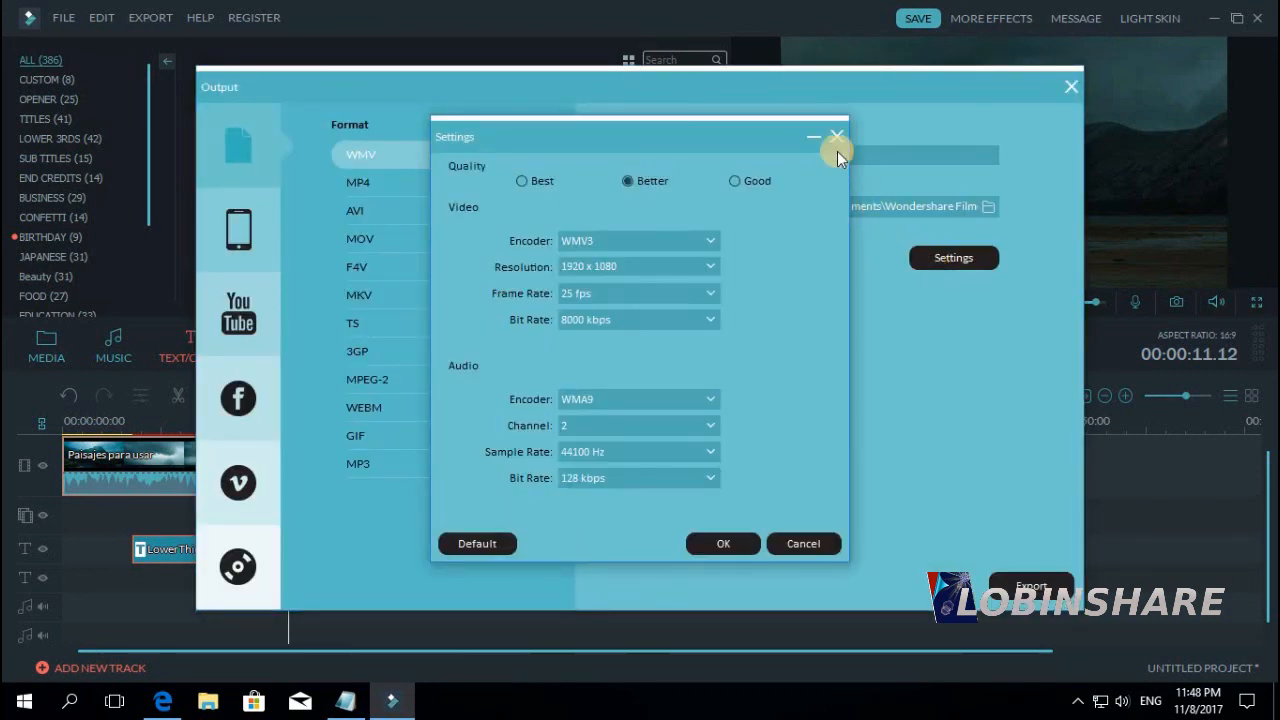
{"action": "left_click", "coordinate": [837, 134]}
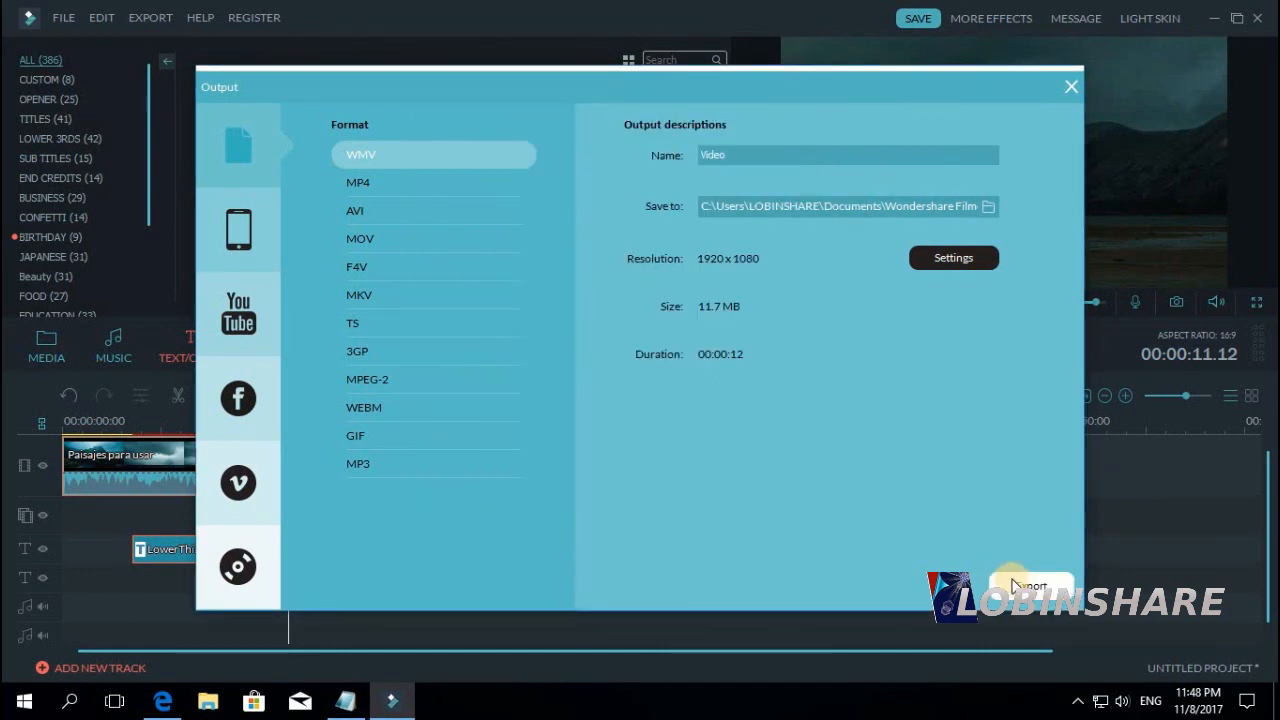
{"action": "left_click", "coordinate": [1070, 90]}
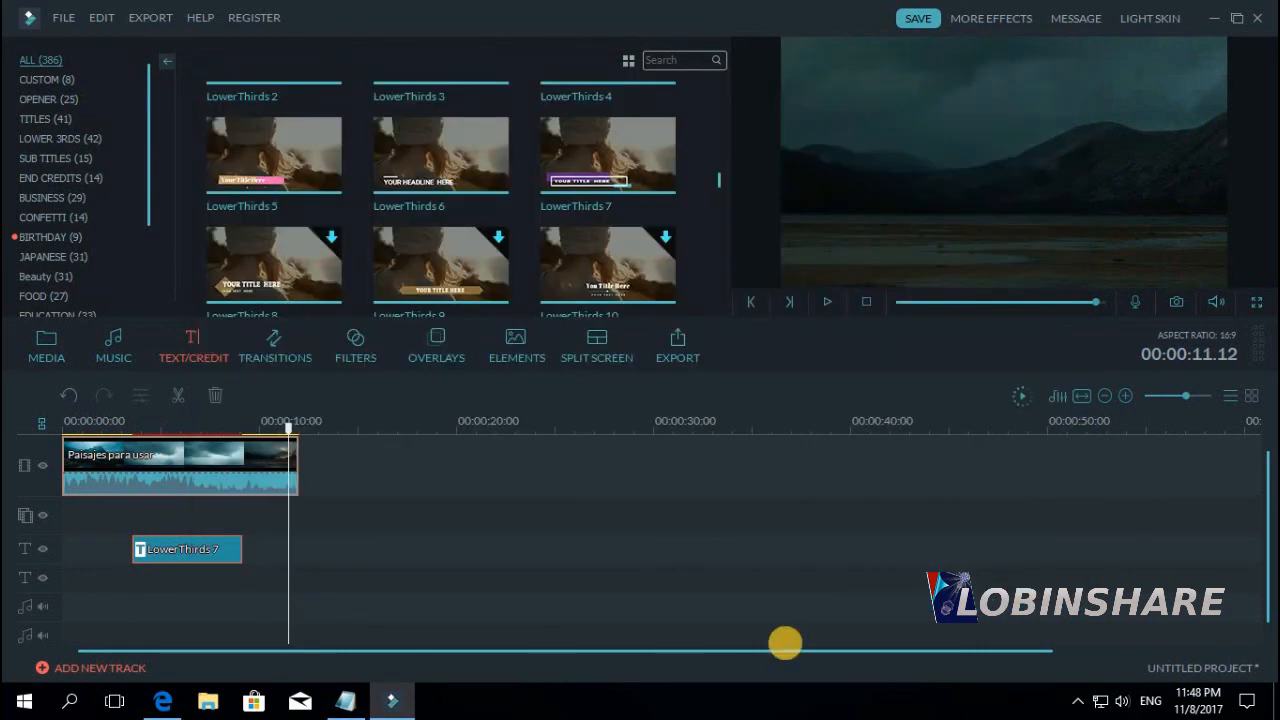